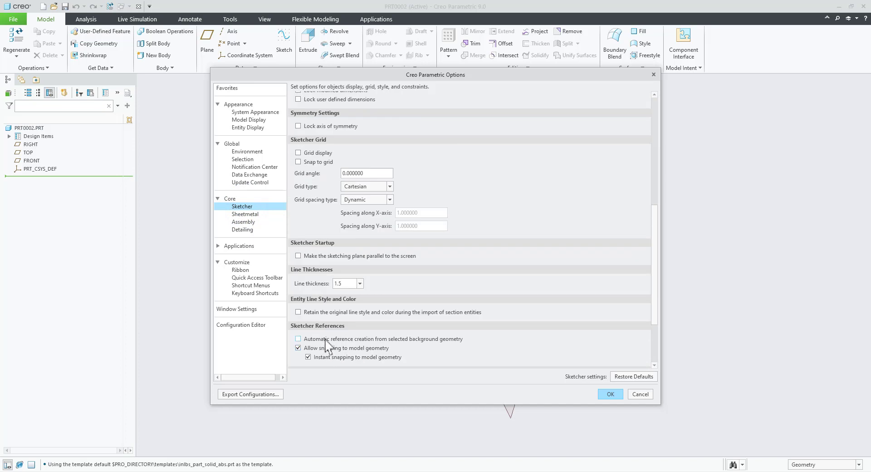
# Make the sketching plane orient parallel to the screen on sketch startup and change the sketcher line thickness.
pyautogui.click(298, 255)
pyautogui.click(359, 283)
pyautogui.click(350, 309)
pyautogui.click(610, 395)
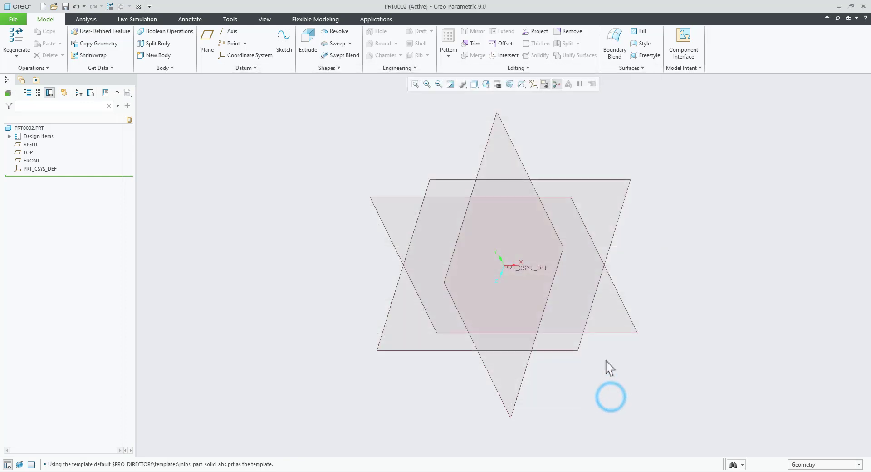
# Set the default model orientation to Isometric in the model display options.
pyautogui.click(485, 84)
pyautogui.click(497, 100)
pyautogui.click(13, 19)
pyautogui.click(28, 222)
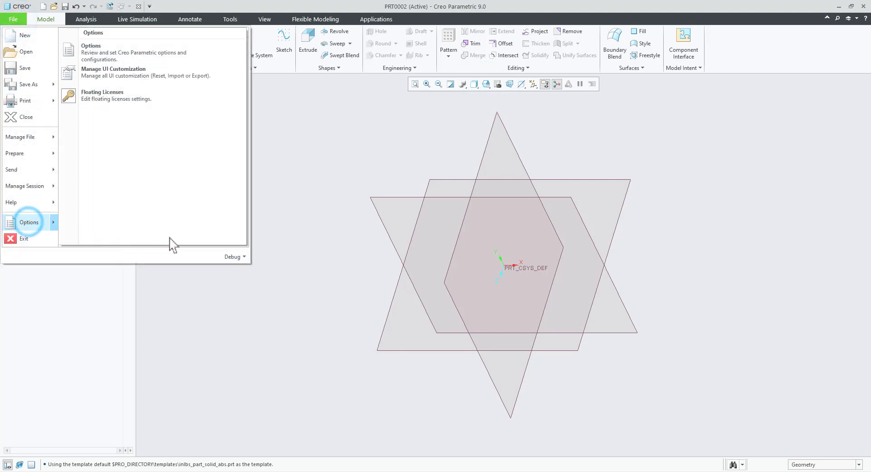
pyautogui.click(95, 54)
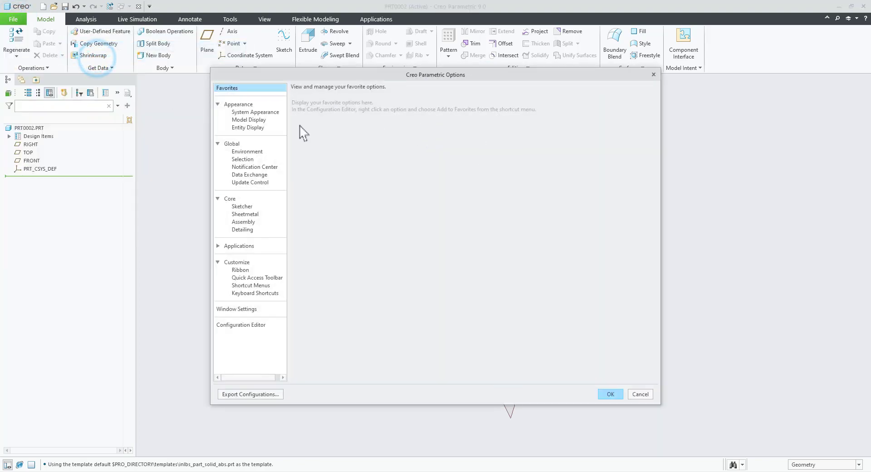
pyautogui.click(253, 119)
pyautogui.click(401, 112)
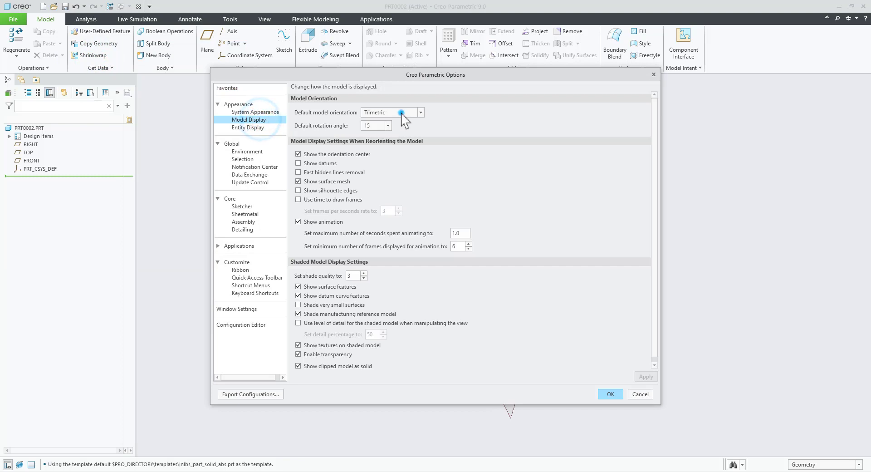
pyautogui.click(386, 121)
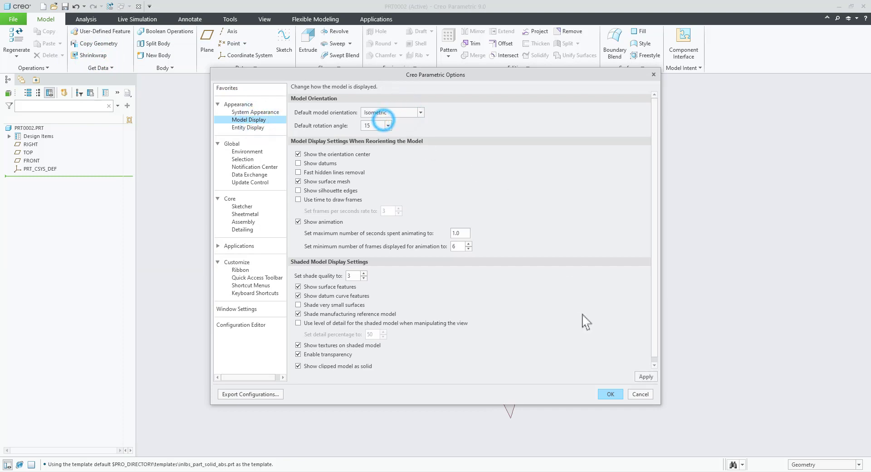
pyautogui.click(619, 393)
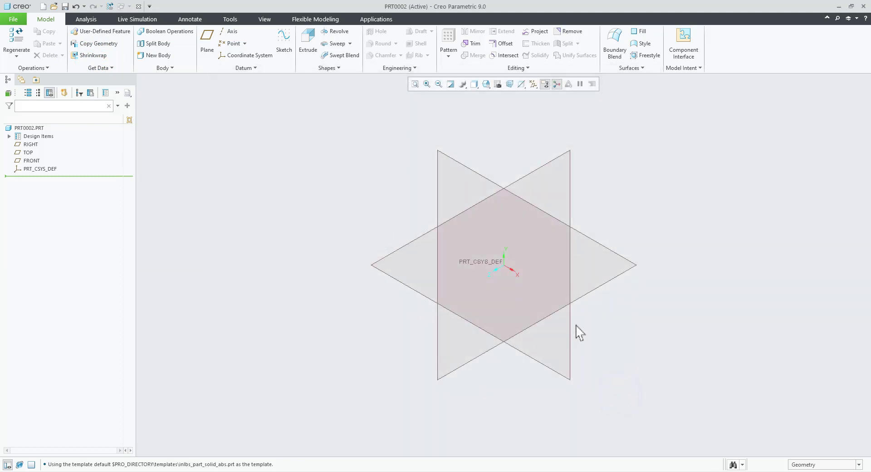
# Sketch a rectangle of about 295 by 170 on the RIGHT plane, with its lower-left corner at the origin.
pyautogui.click(571, 154)
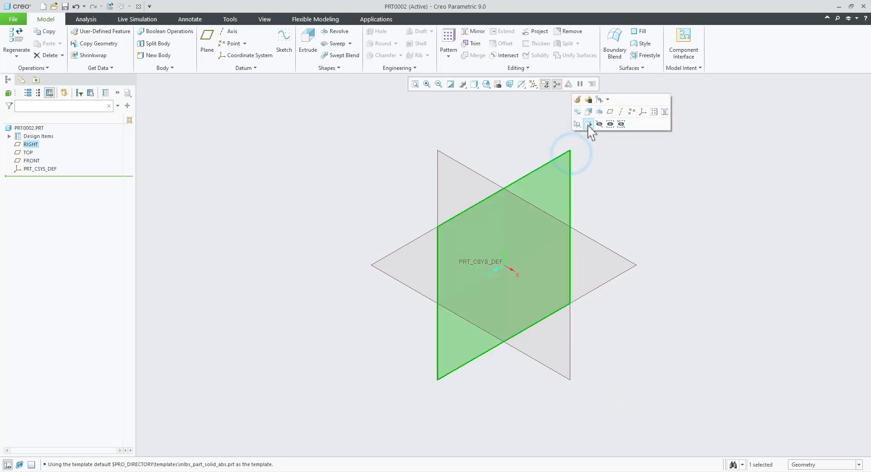
pyautogui.click(577, 112)
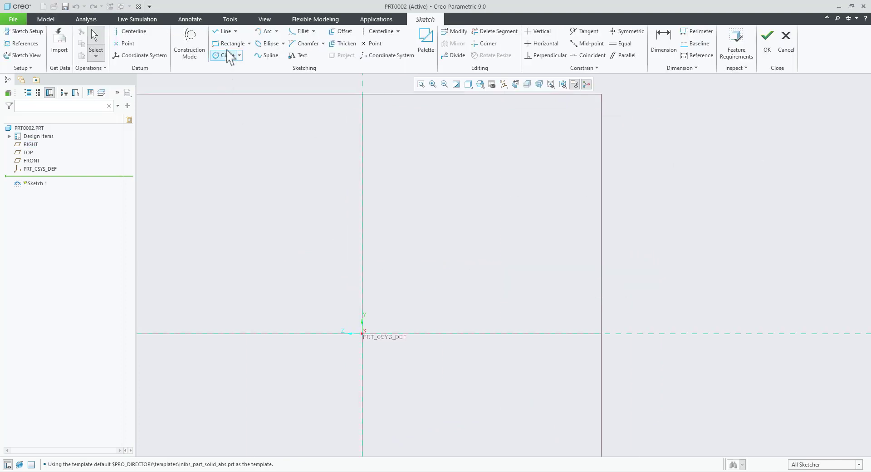
pyautogui.click(228, 44)
pyautogui.click(361, 333)
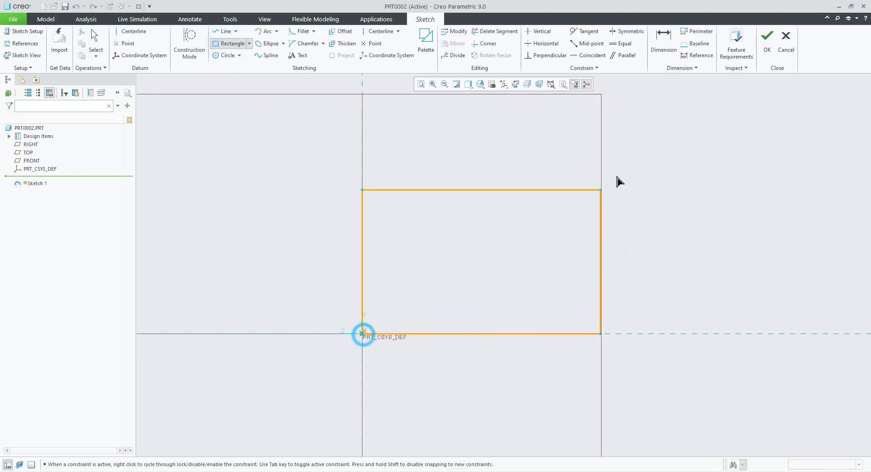
pyautogui.click(640, 173)
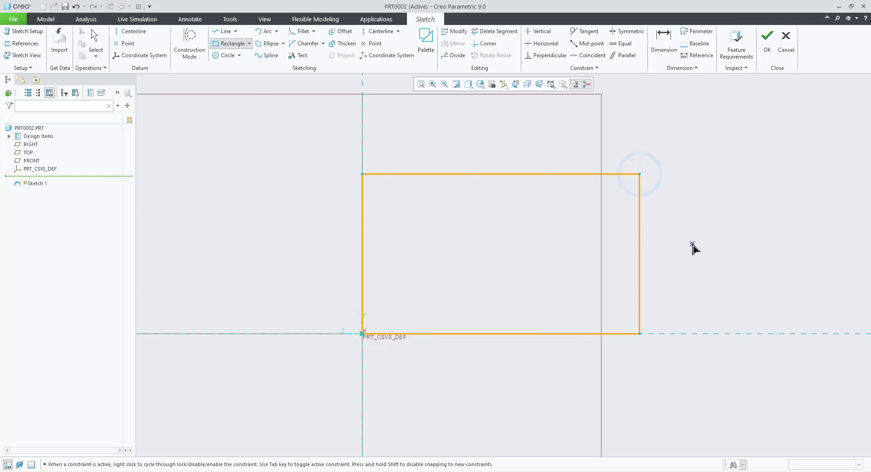
pyautogui.middleClick(705, 219)
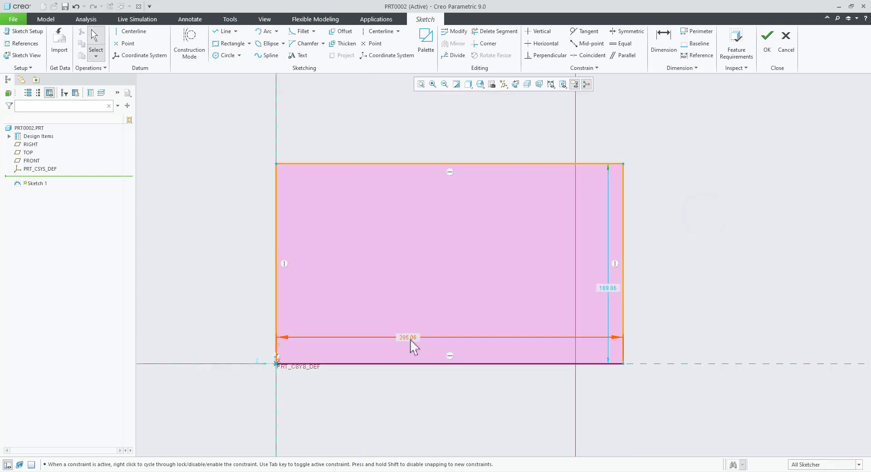
# Move the rectangle's width dimension below the outline and its height dimension outside the right edge.
pyautogui.moveTo(409, 338); pyautogui.dragTo(414, 402)
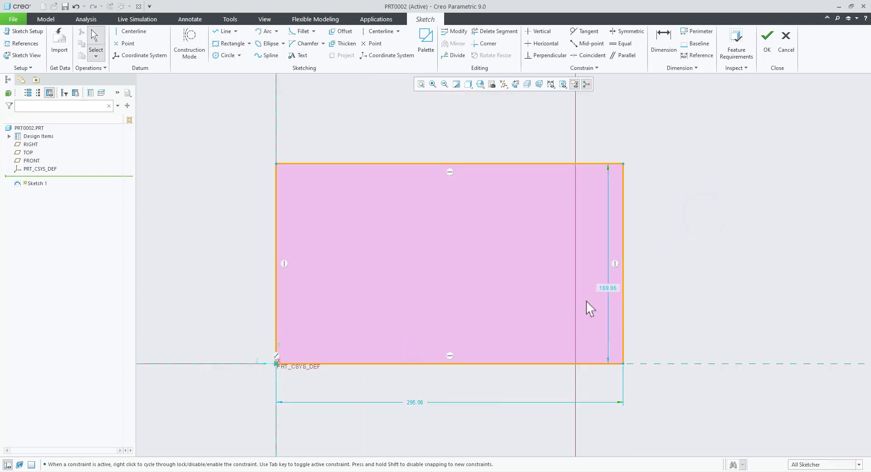
pyautogui.moveTo(608, 290); pyautogui.dragTo(658, 272)
pyautogui.click(695, 276)
# Enable the Lock modified dimensions option in the Sketcher settings.
pyautogui.click(13, 19)
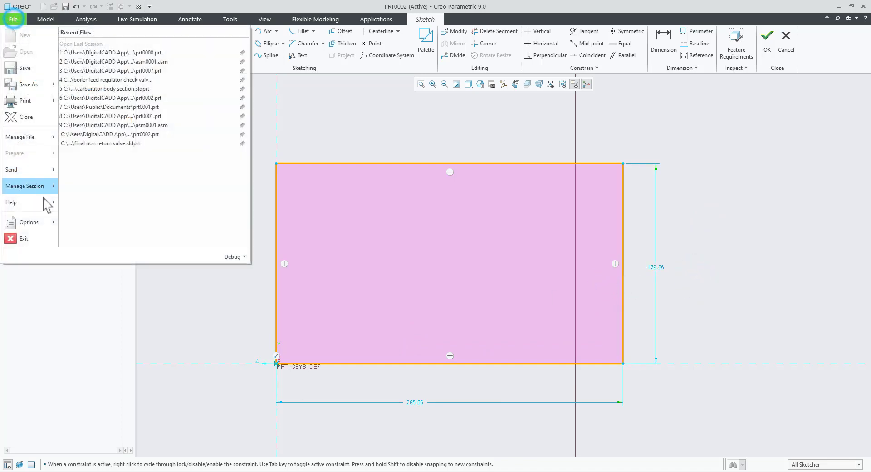
pyautogui.click(39, 222)
pyautogui.click(109, 54)
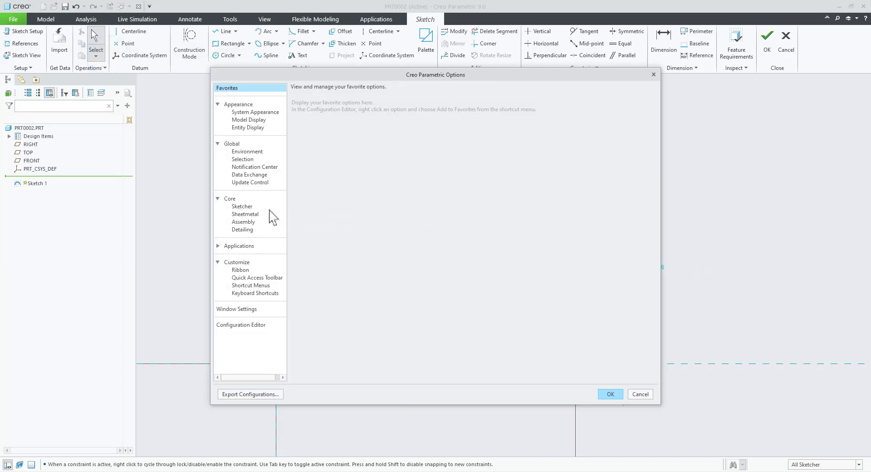
pyautogui.click(247, 206)
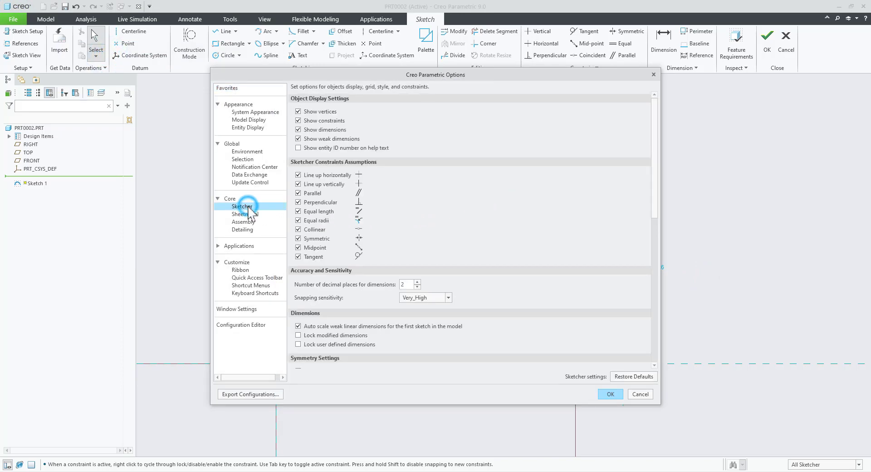
pyautogui.click(330, 335)
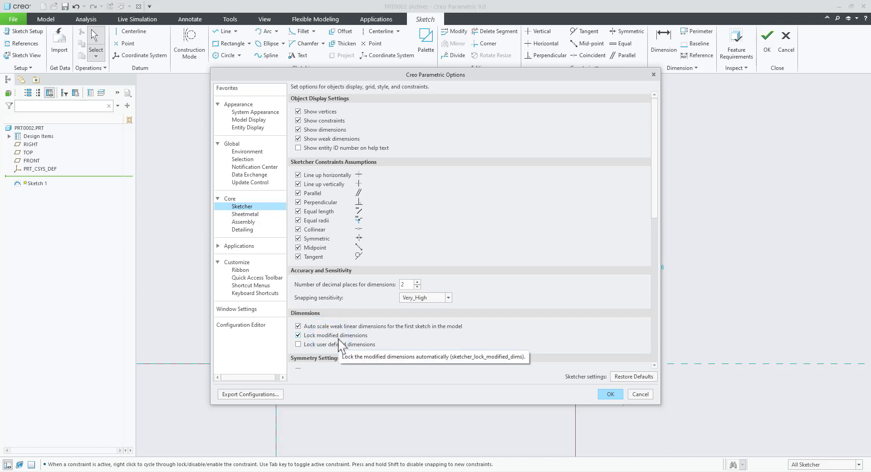
pyautogui.click(604, 394)
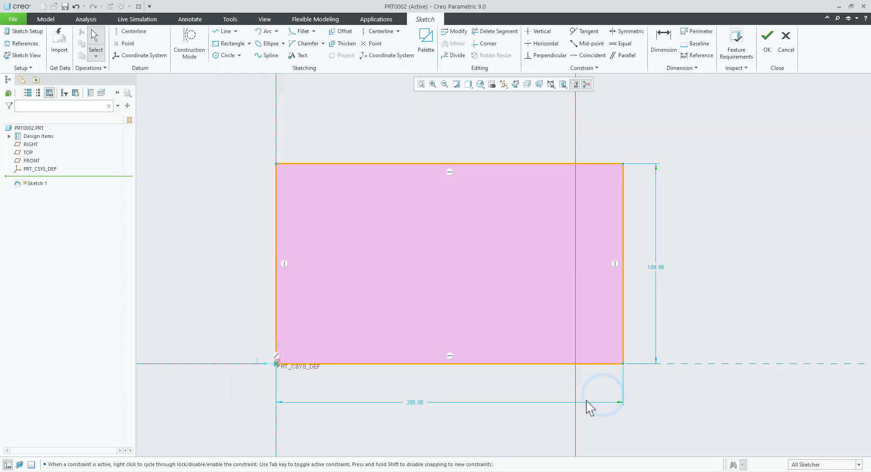
# Set the rectangle's width to 300 and its height to 200.
pyautogui.doubleClick(415, 402)
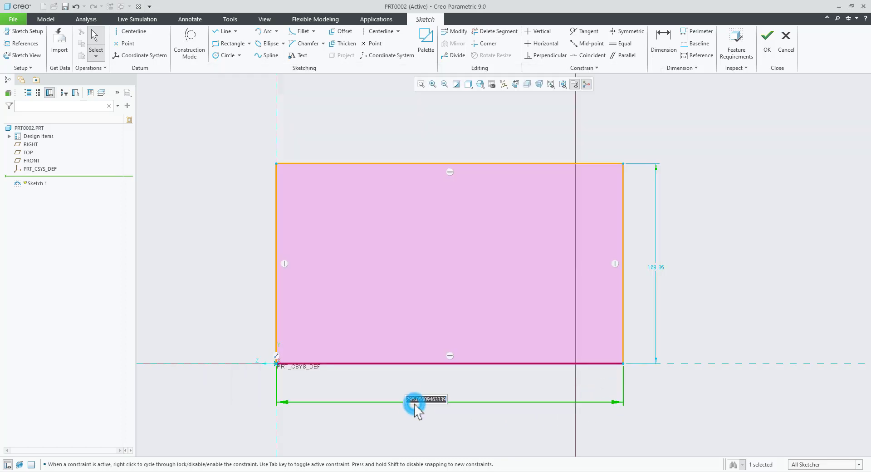
pyautogui.write('300')
pyautogui.press('Return')
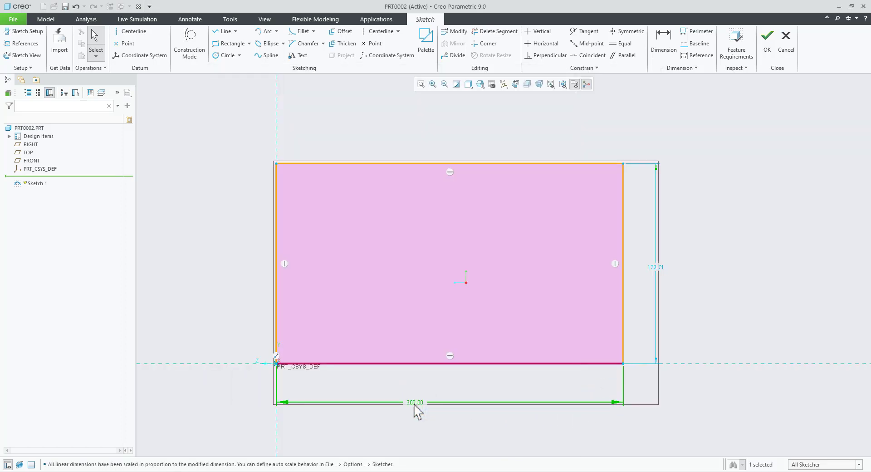
pyautogui.doubleClick(654, 266)
pyautogui.write('200')
pyautogui.press('Return')
pyautogui.click(686, 272)
# Reposition the height and width dimensions around the rectangle and try to pull its top edge upward.
pyautogui.moveTo(656, 252); pyautogui.dragTo(683, 246)
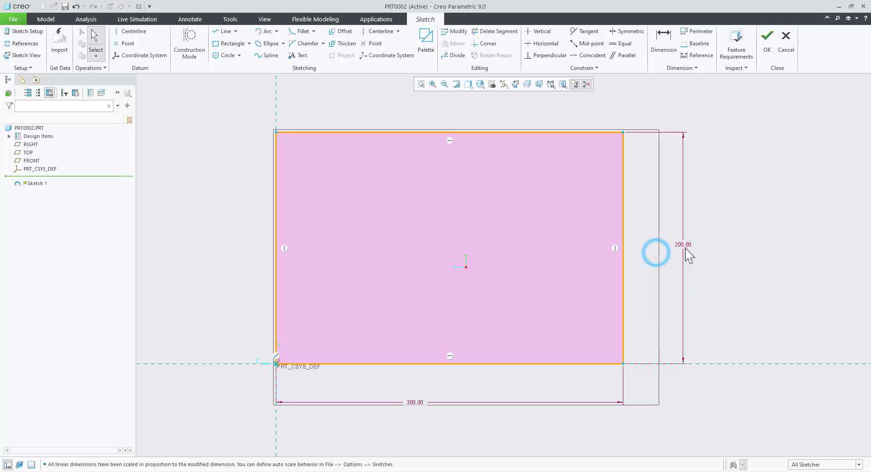
pyautogui.moveTo(614, 132); pyautogui.dragTo(613, 106)
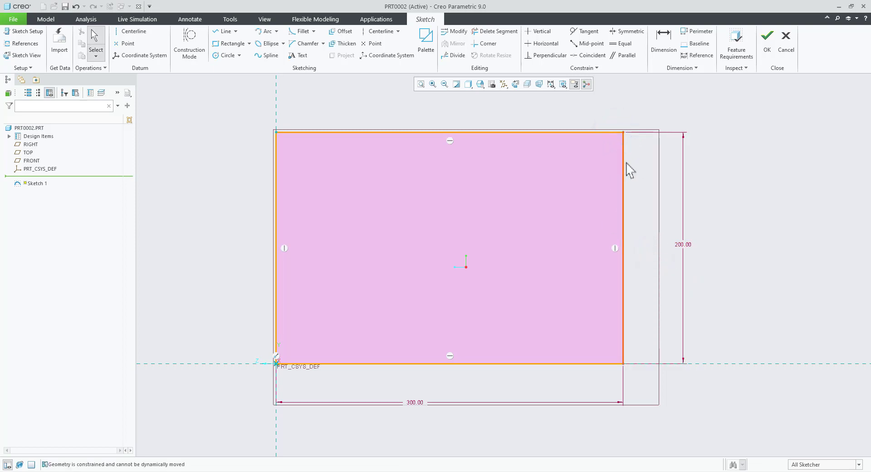
pyautogui.click(738, 212)
pyautogui.moveTo(413, 402); pyautogui.dragTo(448, 390)
pyautogui.click(447, 391)
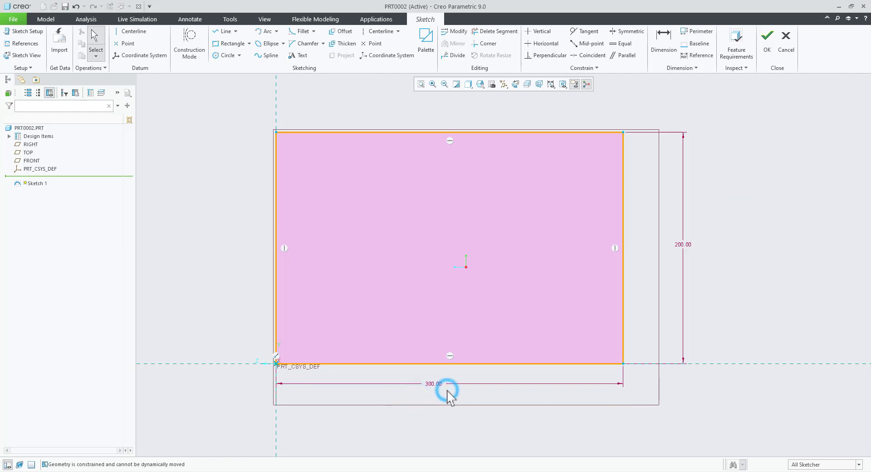
pyautogui.scroll(1, 498, 142)
pyautogui.scroll(-1, 535, 131)
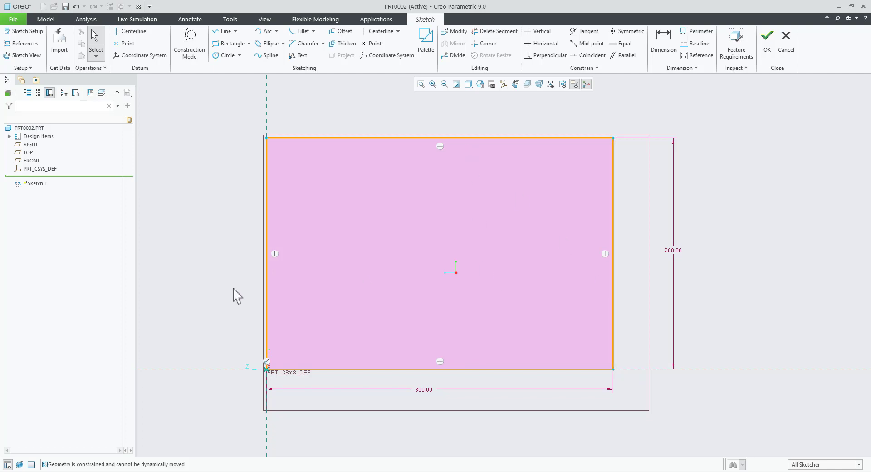
# Turn off the display of constraints in the sketch.
pyautogui.click(551, 84)
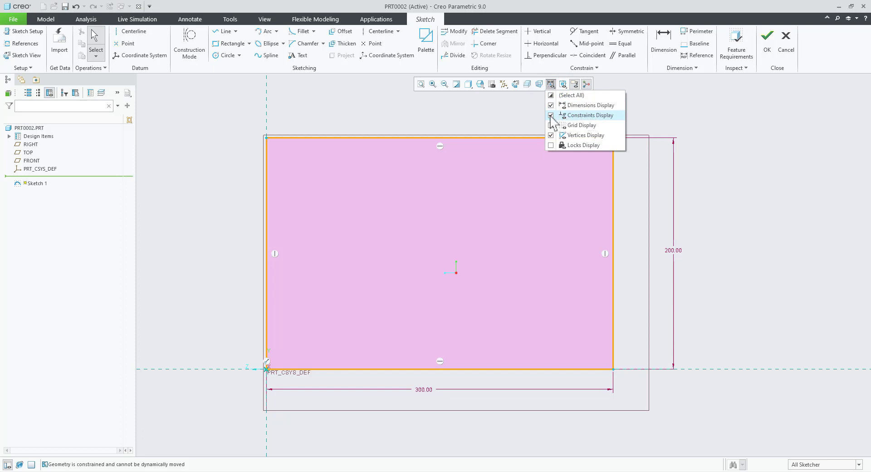
pyautogui.click(551, 115)
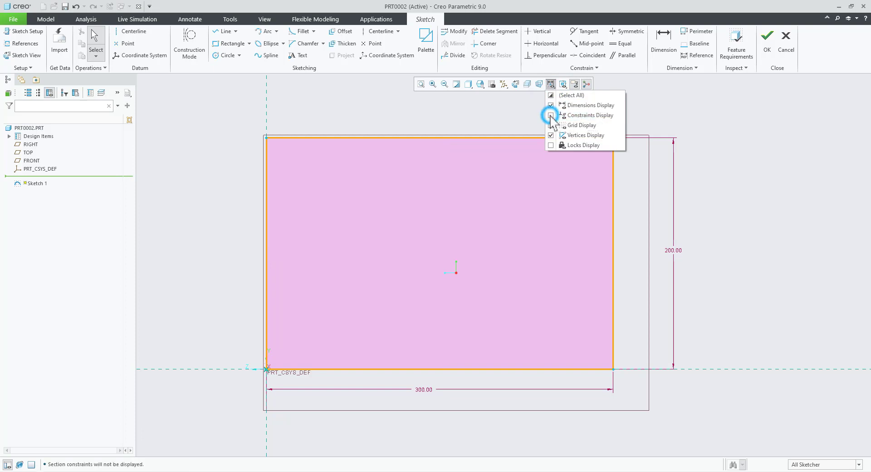
pyautogui.click(452, 121)
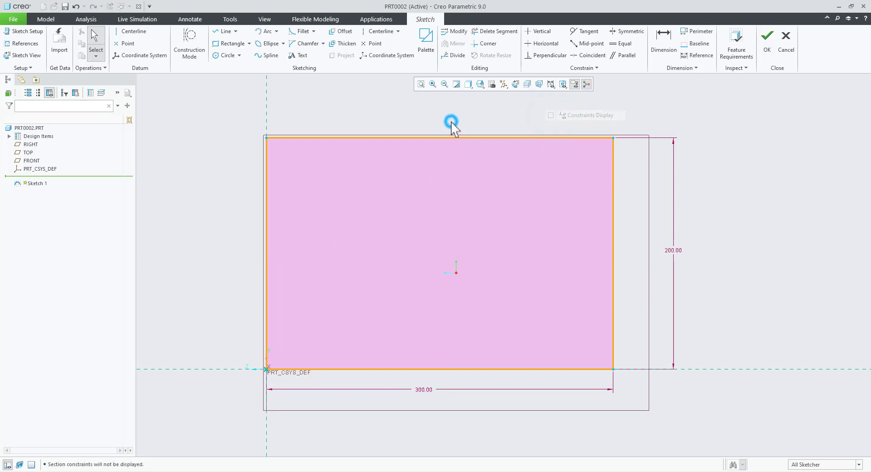
# Sketch a smaller rectangle of about 87 by 61 inside the first one, near its upper-left corner.
pyautogui.click(229, 44)
pyautogui.click(302, 176)
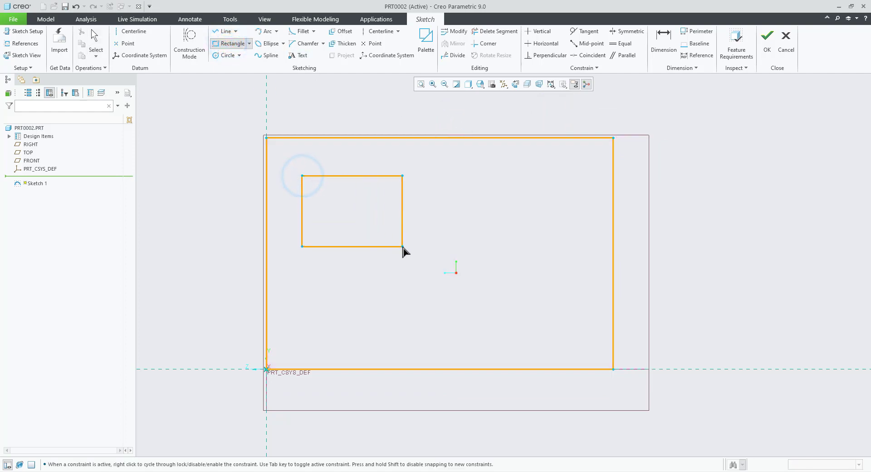
pyautogui.click(402, 247)
pyautogui.middleClick(404, 285)
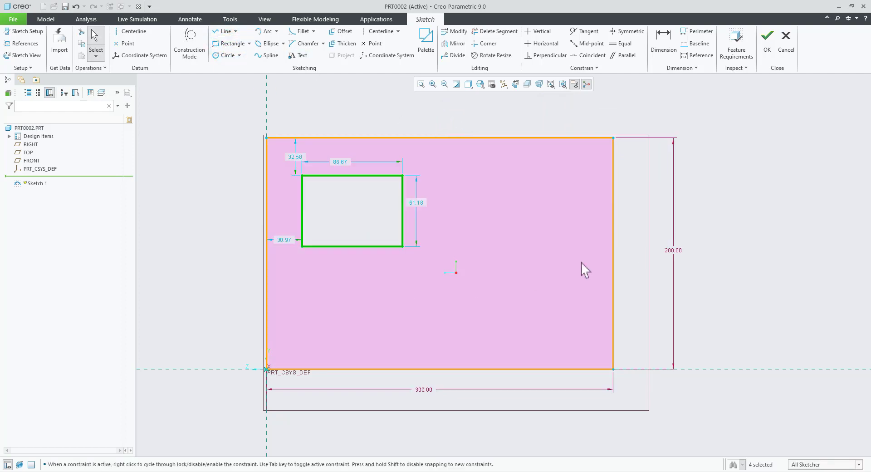
pyautogui.click(762, 208)
# Set the inner rectangle's distance from the outer top edge to 30 and its width to 75.
pyautogui.doubleClick(267, 158)
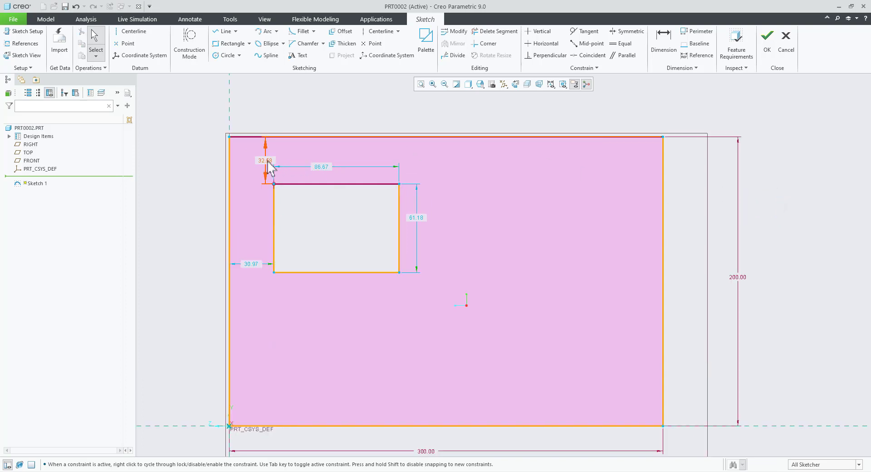
pyautogui.write('30')
pyautogui.press('Return')
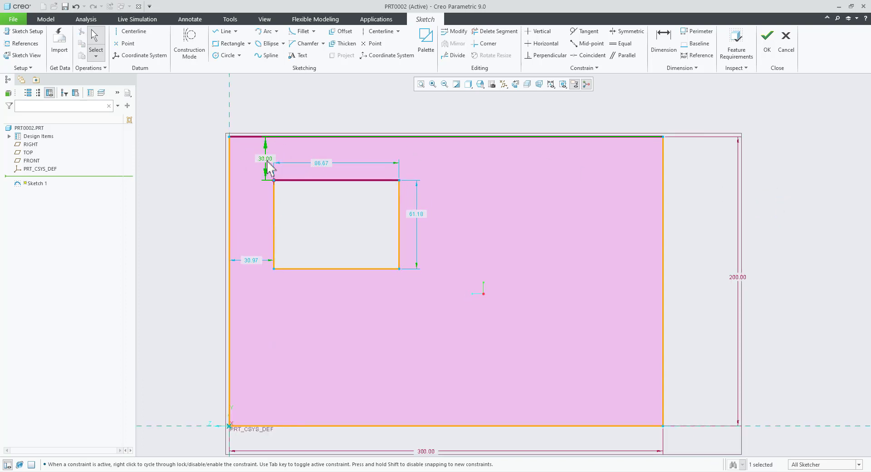
pyautogui.doubleClick(320, 164)
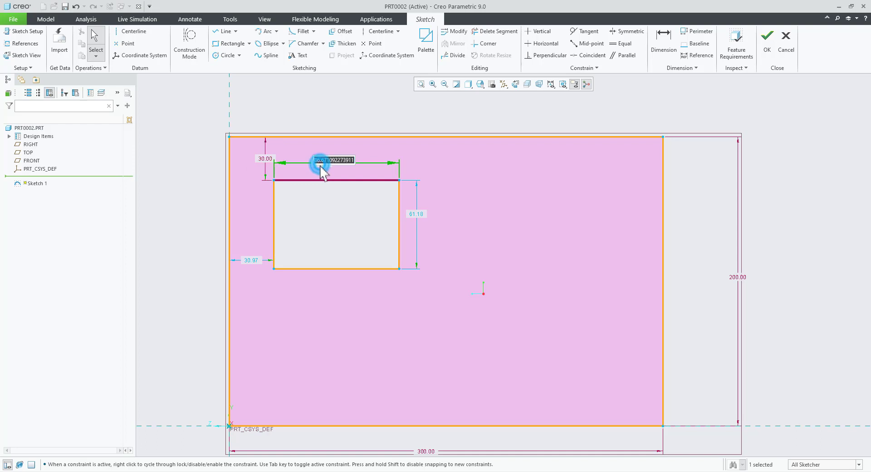
pyautogui.write('75')
pyautogui.press('Return')
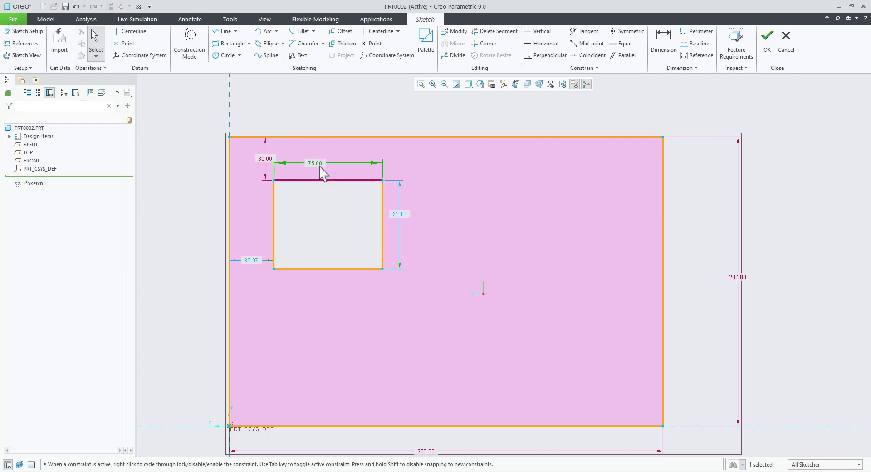
# Set the inner rectangle's height to 50 and its distance from the outer left edge to 40.
pyautogui.doubleClick(400, 213)
pyautogui.write('50')
pyautogui.press('Return')
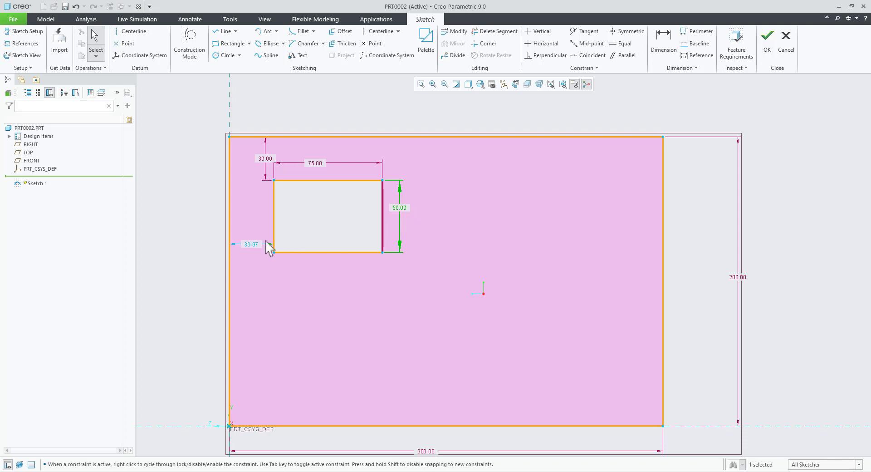
pyautogui.doubleClick(247, 245)
pyautogui.write('40')
pyautogui.press('Return')
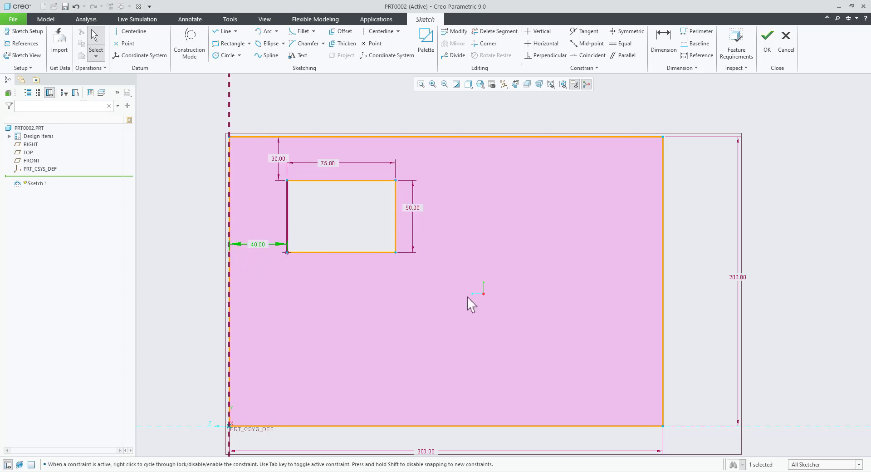
pyautogui.scroll(-2, 539, 274)
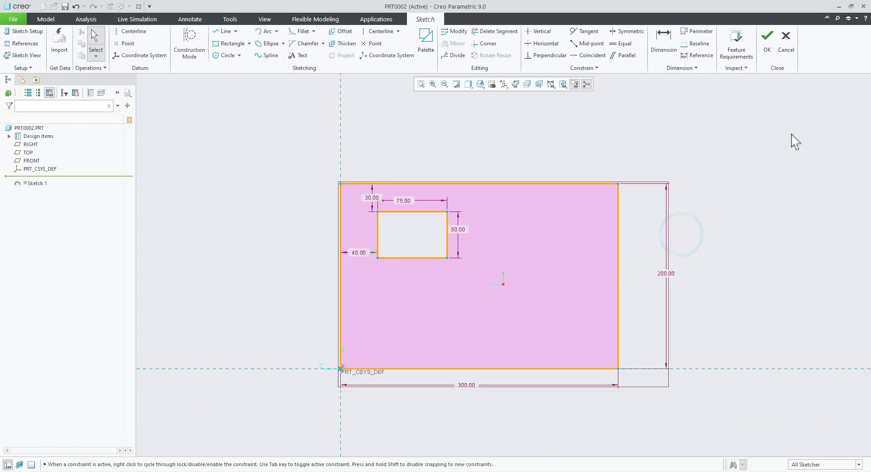
# Finish the sketch and extrude it as a solid to a depth of 100.
pyautogui.click(767, 51)
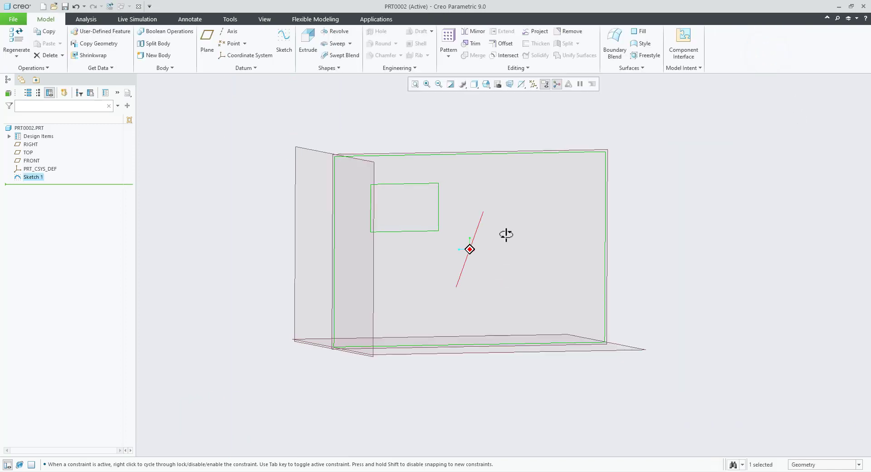
pyautogui.click(306, 45)
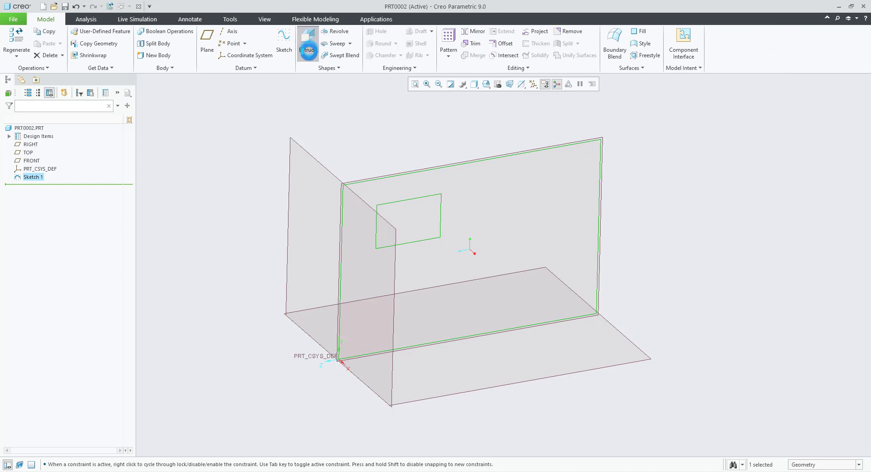
pyautogui.doubleClick(105, 40)
pyautogui.write('1')
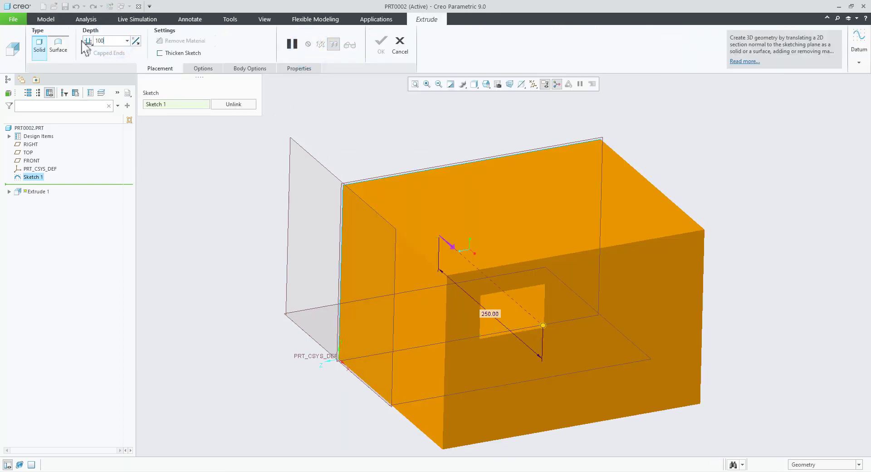
pyautogui.write('00')
pyautogui.press('Return')
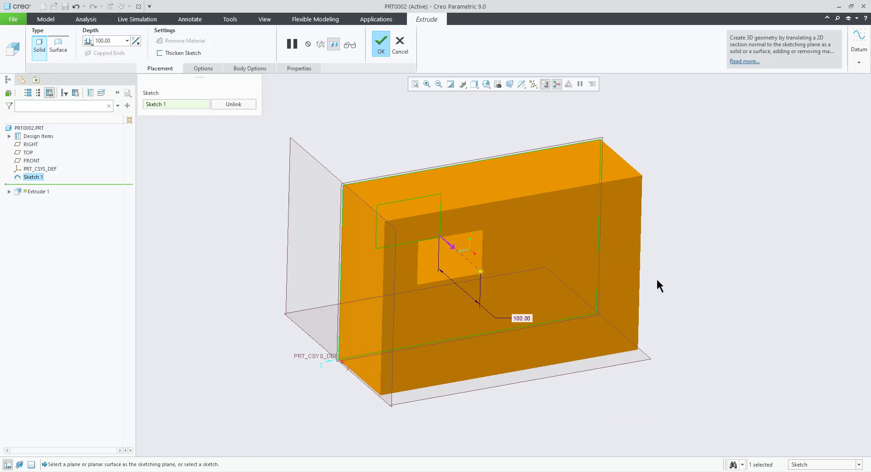
pyautogui.scroll(1, 675, 231)
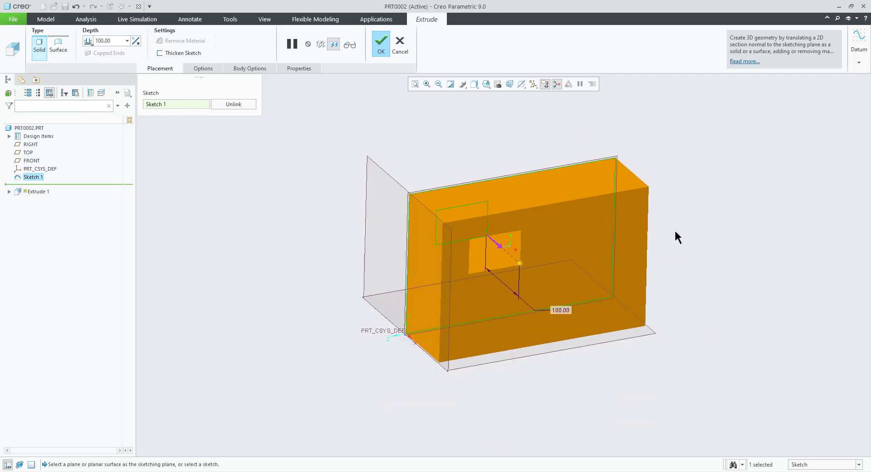
pyautogui.scroll(-1, 687, 199)
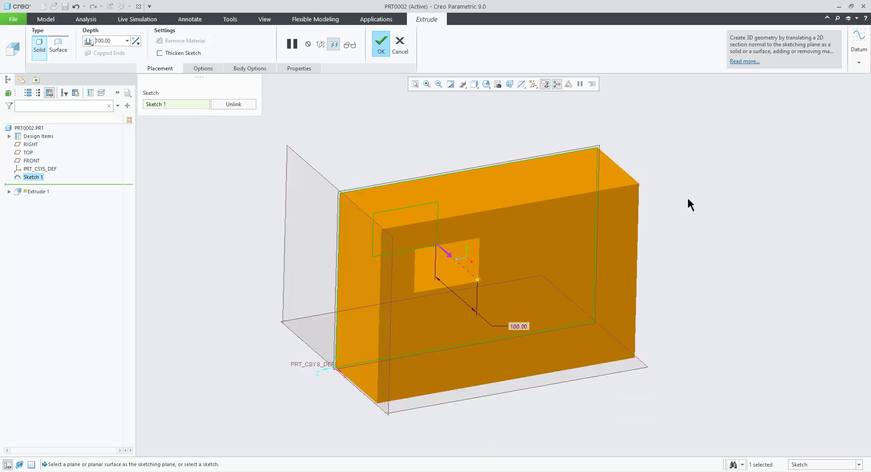
pyautogui.click(381, 44)
pyautogui.click(746, 220)
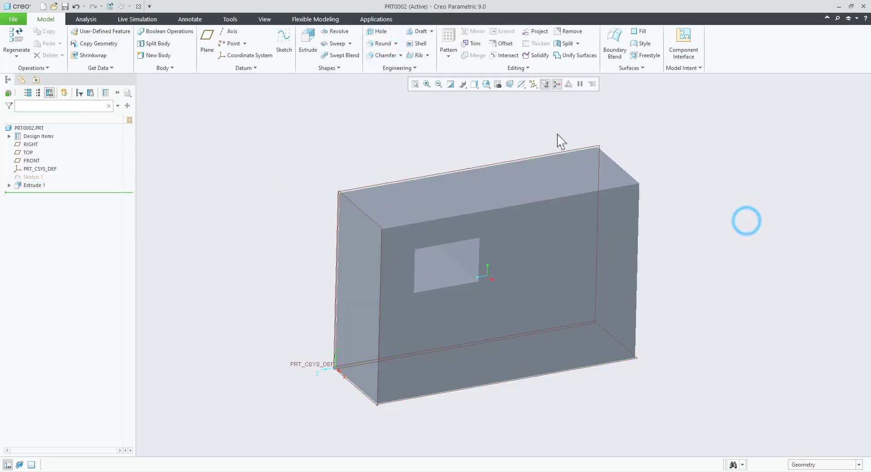
# Set the model's display style to Shading With Edges.
pyautogui.click(474, 83)
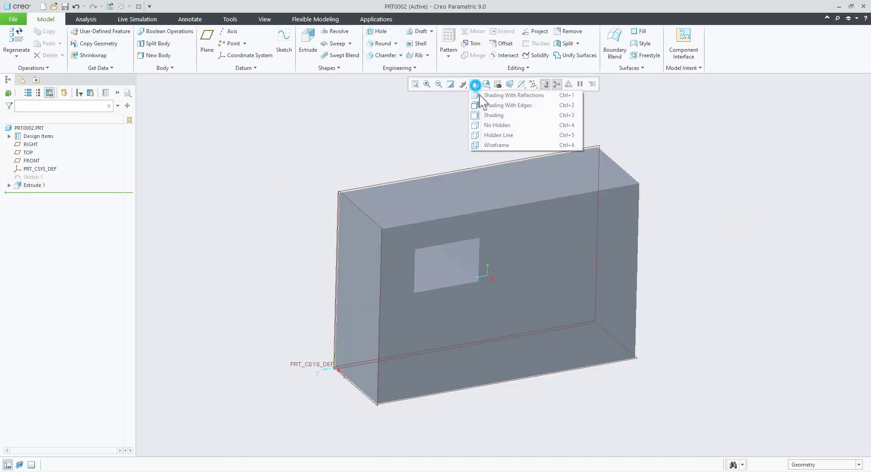
pyautogui.click(503, 105)
pyautogui.moveTo(667, 325); pyautogui.dragTo(684, 334, button='middle')
pyautogui.scroll(3, 696, 274)
pyautogui.scroll(-2, 701, 268)
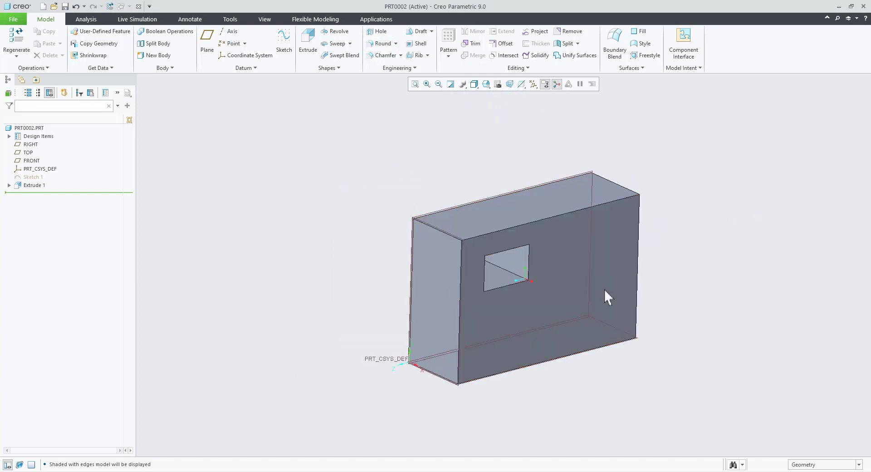
pyautogui.scroll(3, 721, 301)
pyautogui.scroll(-3, 774, 435)
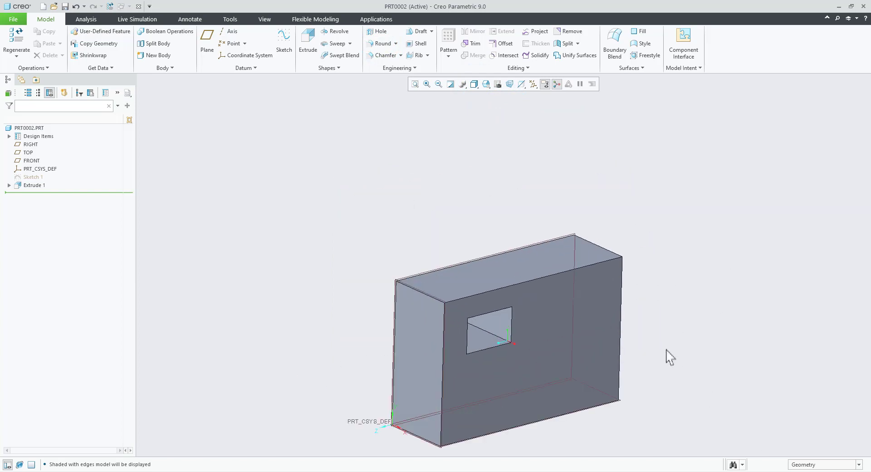
pyautogui.scroll(2, 690, 361)
pyautogui.scroll(-2, 708, 385)
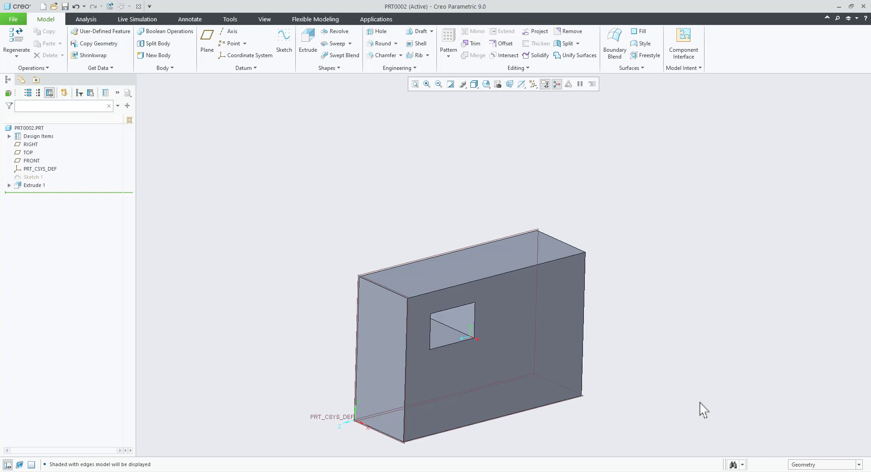
# Start a new sketch on the block's large front face with the rectangular opening.
pyautogui.click(512, 308)
pyautogui.click(559, 266)
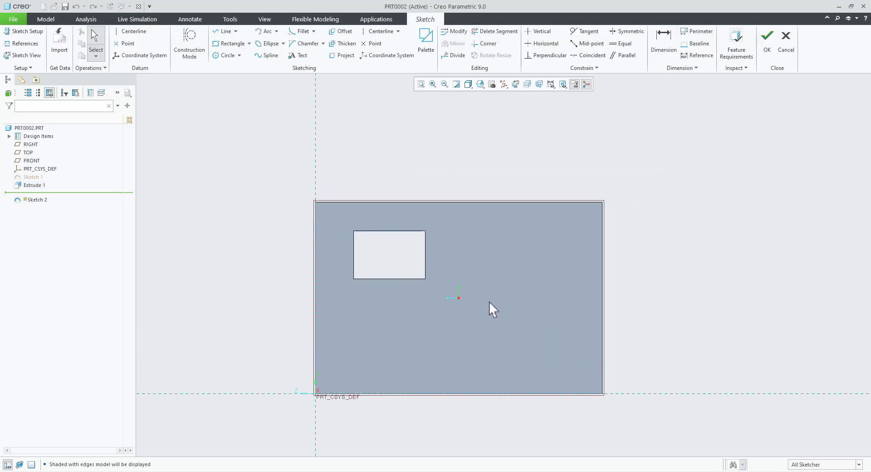
pyautogui.scroll(-1, 615, 241)
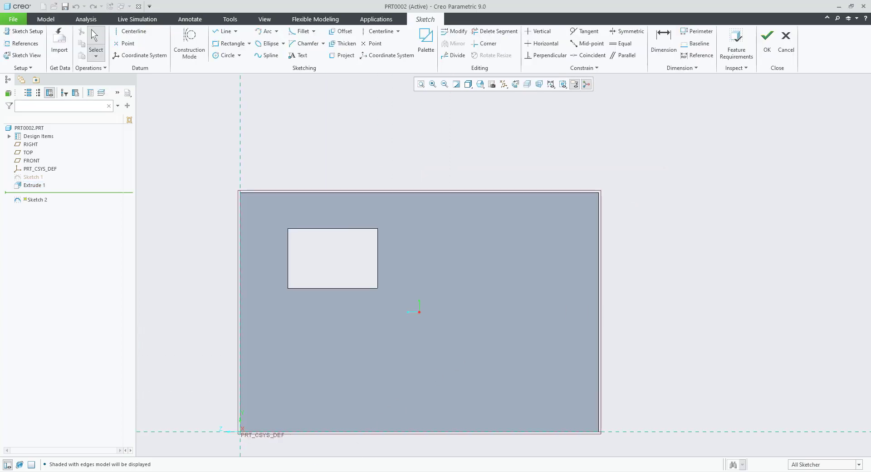
# Switch to the Creo Parametric 3.0 book PDF and select the word "reference" in the Parametric Nature paragraph before returning to Creo.
pyautogui.click(251, 471)
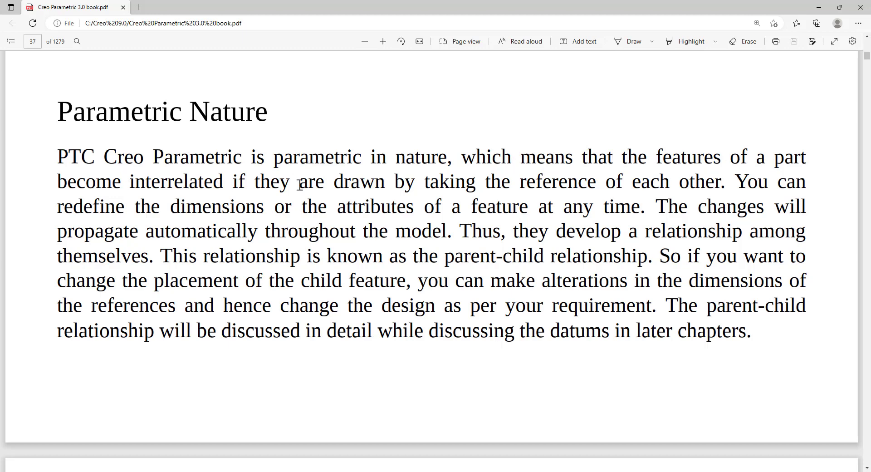
pyautogui.moveTo(519, 182); pyautogui.dragTo(596, 182)
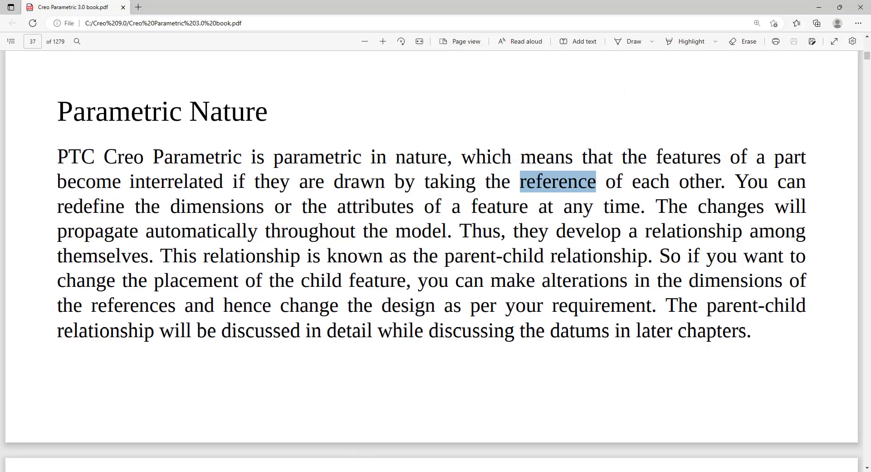
pyautogui.click(324, 471)
# Add the upper and lower edges of the rectangular opening as sketch references.
pyautogui.scroll(-1, 539, 181)
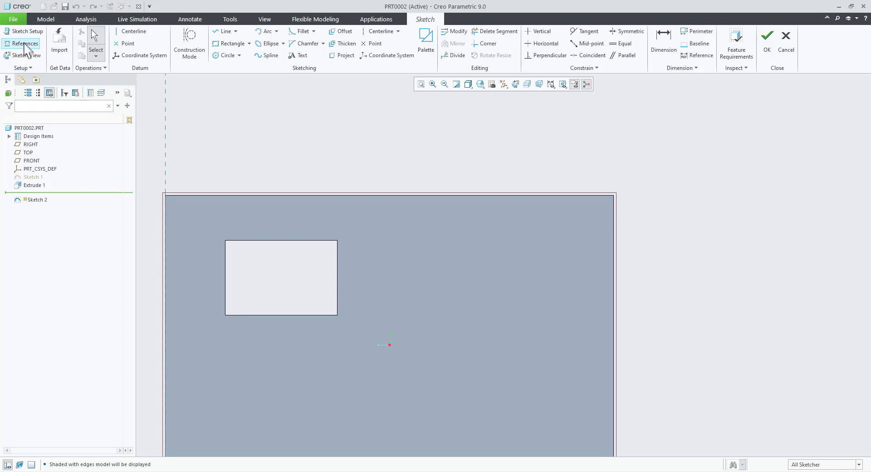
pyautogui.rightClick(409, 142)
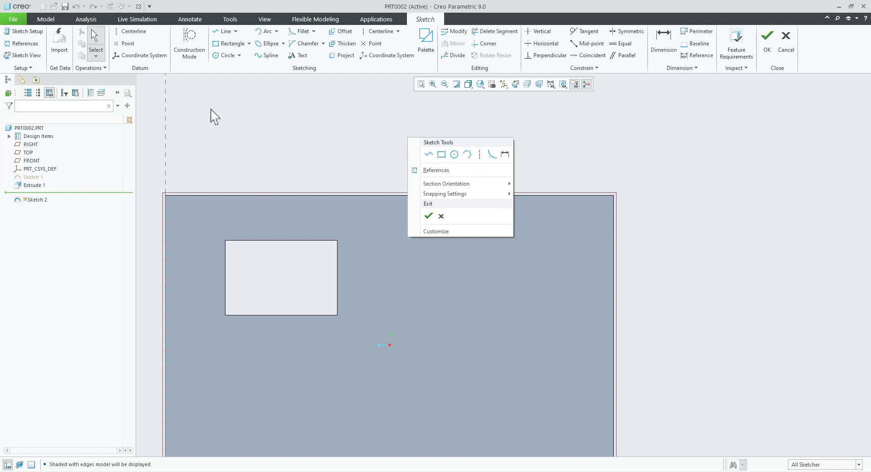
pyautogui.click(22, 47)
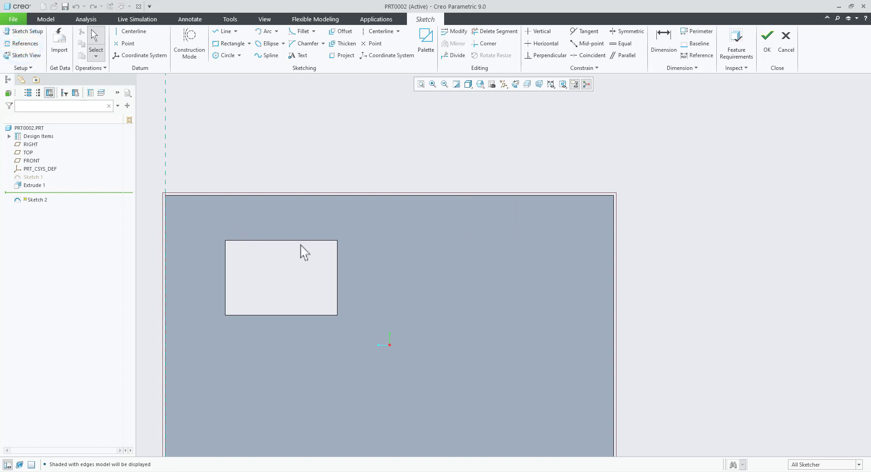
pyautogui.click(23, 43)
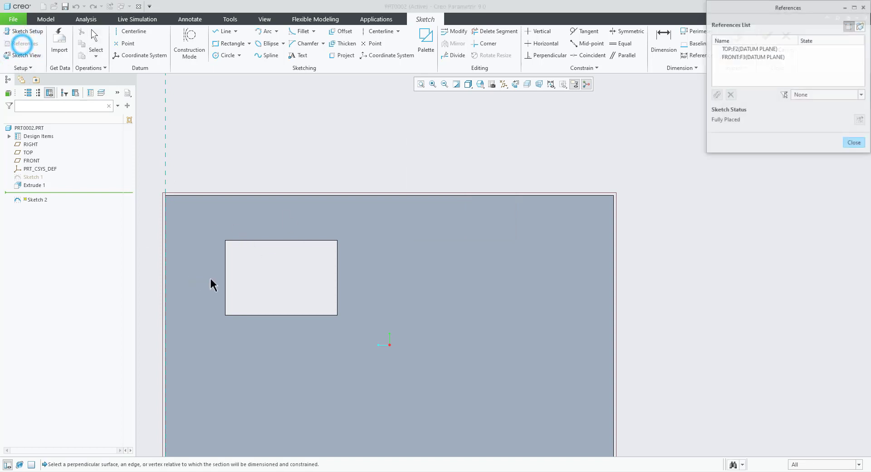
pyautogui.click(286, 240)
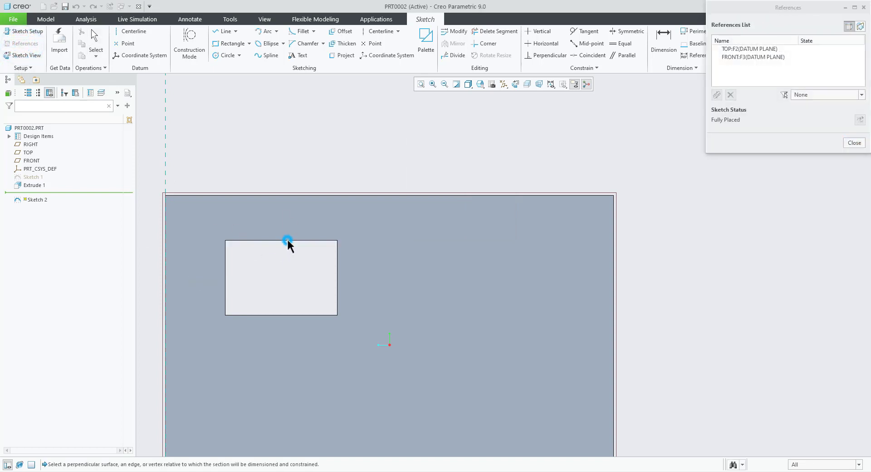
pyautogui.click(302, 315)
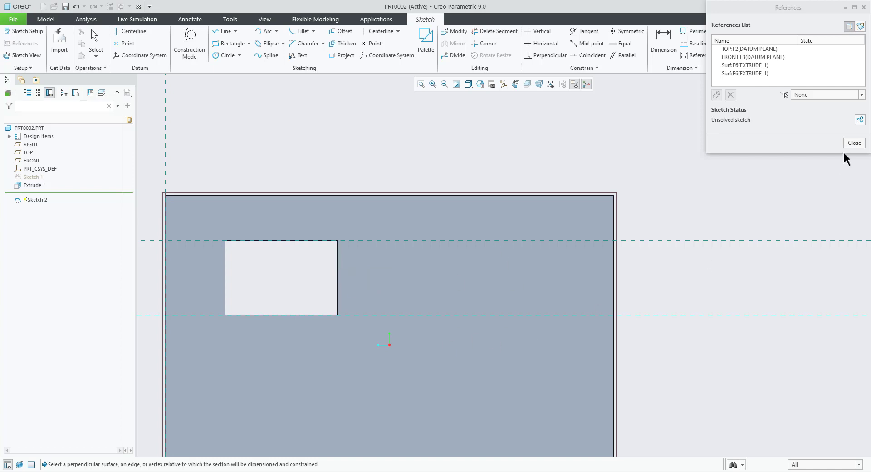
pyautogui.click(854, 143)
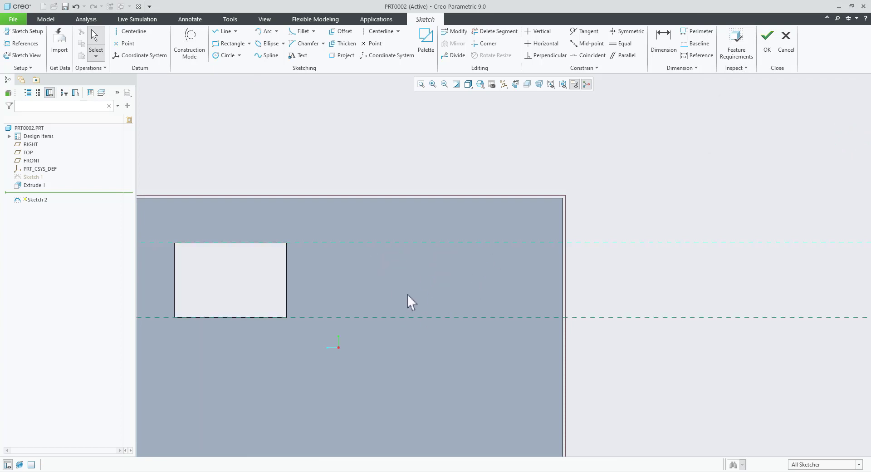
# Sketch a rectangle about 94 wide between the two reference lines, right of the opening, and dimension its gap from the opening as 40.
pyautogui.click(231, 43)
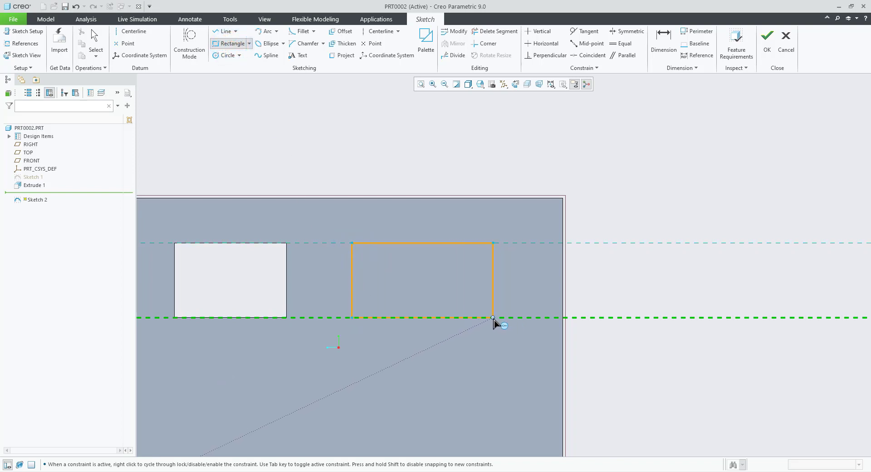
pyautogui.middleClick(659, 194)
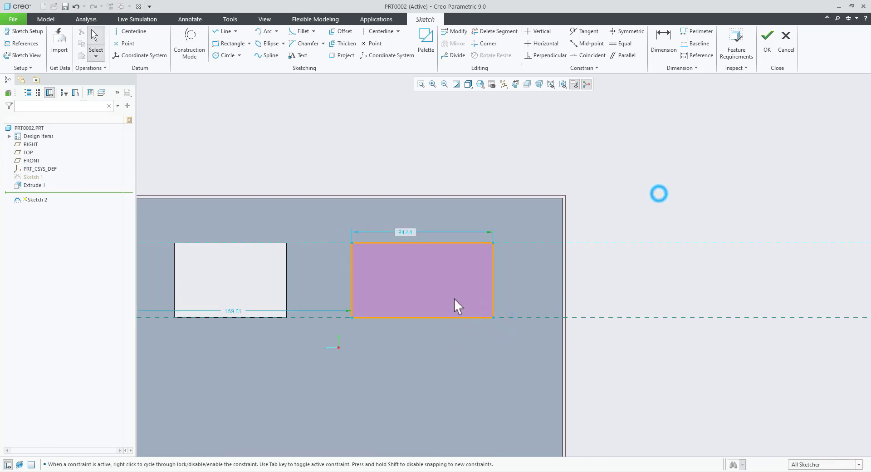
pyautogui.click(659, 42)
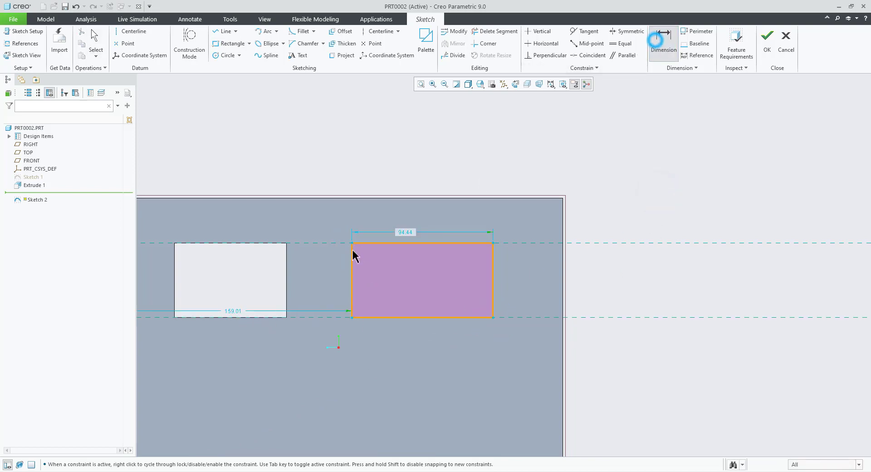
pyautogui.click(286, 265)
pyautogui.click(352, 268)
pyautogui.middleClick(334, 252)
pyautogui.write('40')
pyautogui.press('Return')
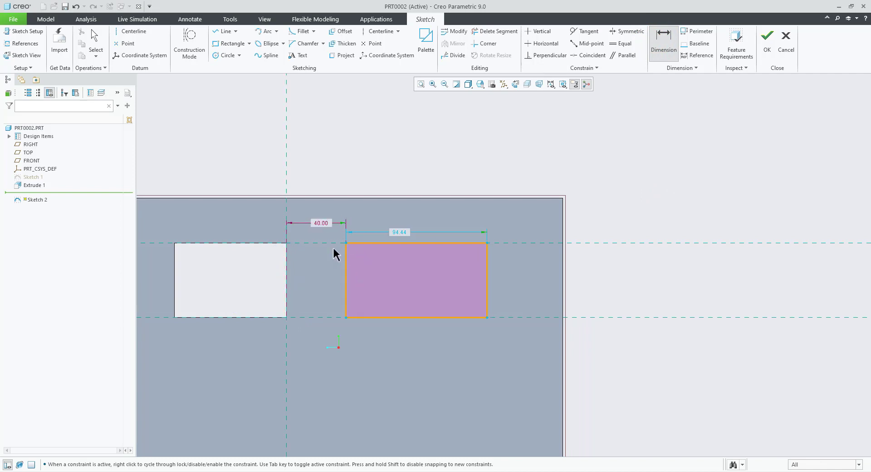
# Set the new rectangle's width to 80.
pyautogui.middleClick(401, 236)
pyautogui.write('80')
pyautogui.press('Return')
pyautogui.middleClick(701, 168)
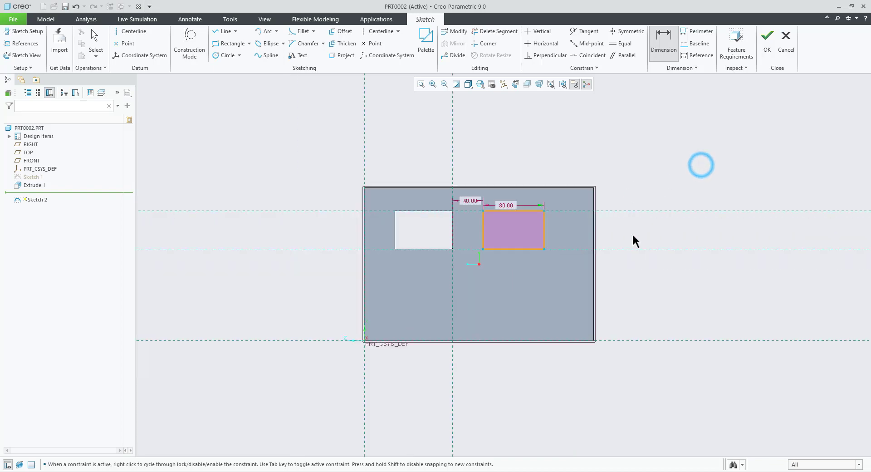
# Finish the second sketch and extrude it outward as a solid boss with a depth of 65.
pyautogui.click(767, 46)
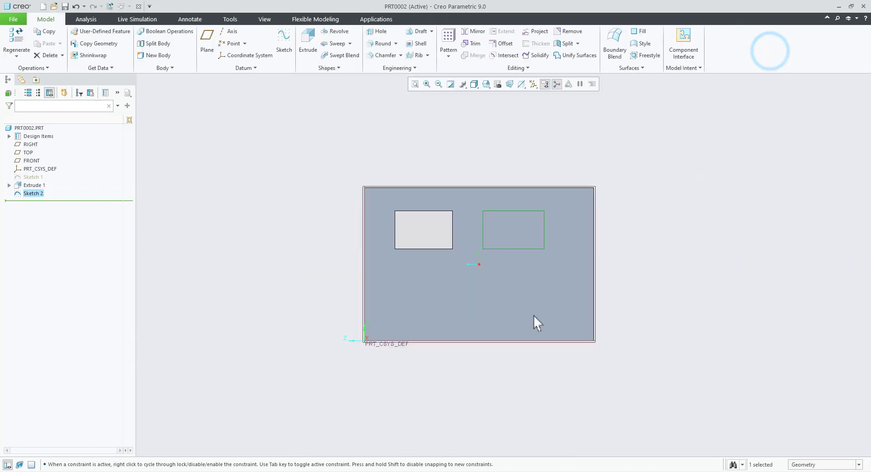
pyautogui.click(308, 57)
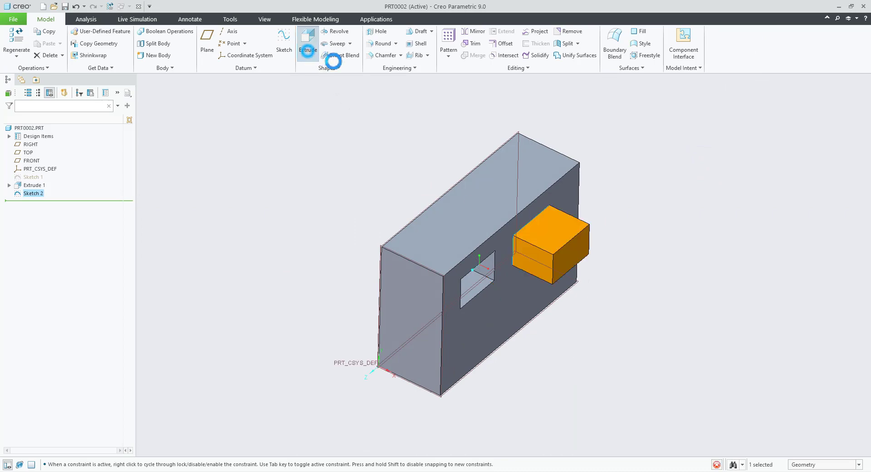
pyautogui.scroll(2, 688, 177)
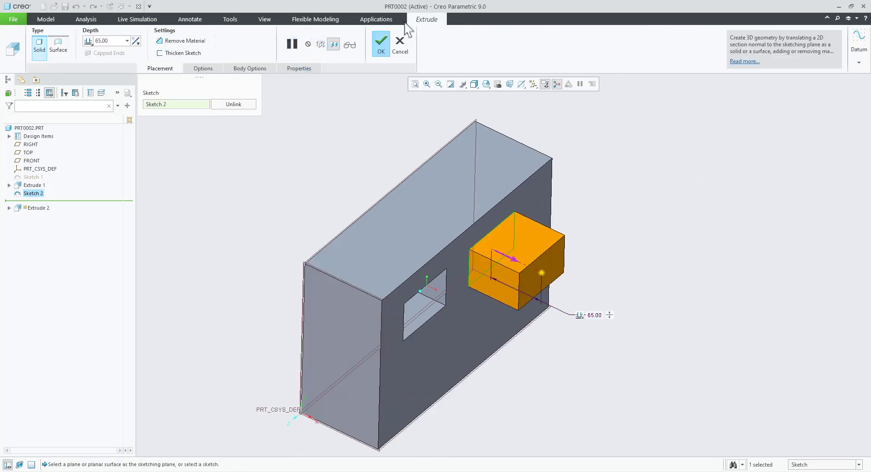
pyautogui.click(380, 45)
pyautogui.moveTo(619, 352); pyautogui.dragTo(605, 327, button='middle')
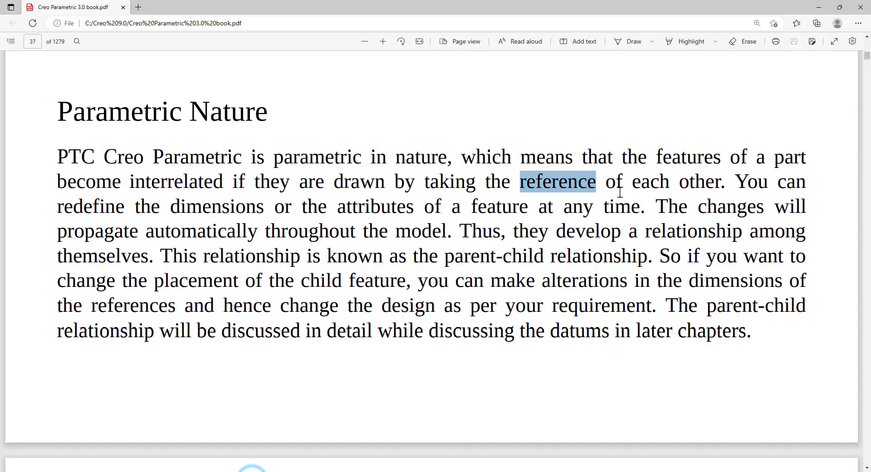
# Read the passages on automatic propagation of changes and the parent-child relationship in the PDF book's Parametric Nature section.
pyautogui.click(619, 191)
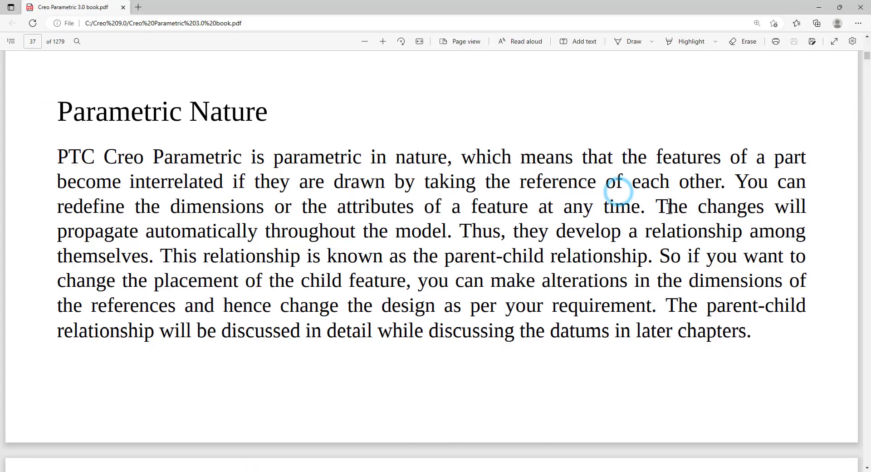
pyautogui.moveTo(654, 206); pyautogui.dragTo(789, 207)
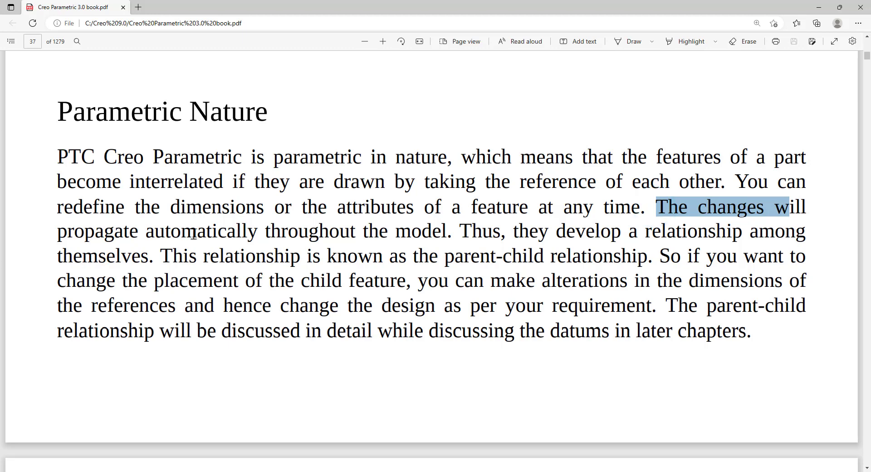
pyautogui.moveTo(131, 231); pyautogui.dragTo(447, 229)
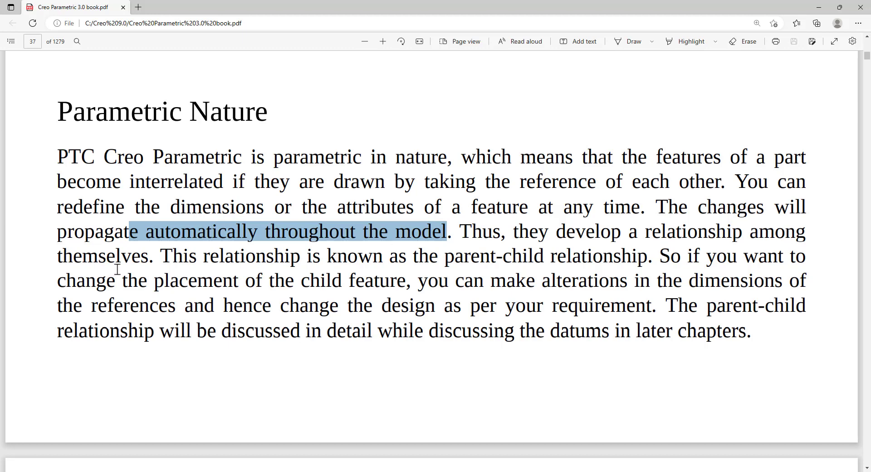
pyautogui.moveTo(161, 254); pyautogui.dragTo(651, 258)
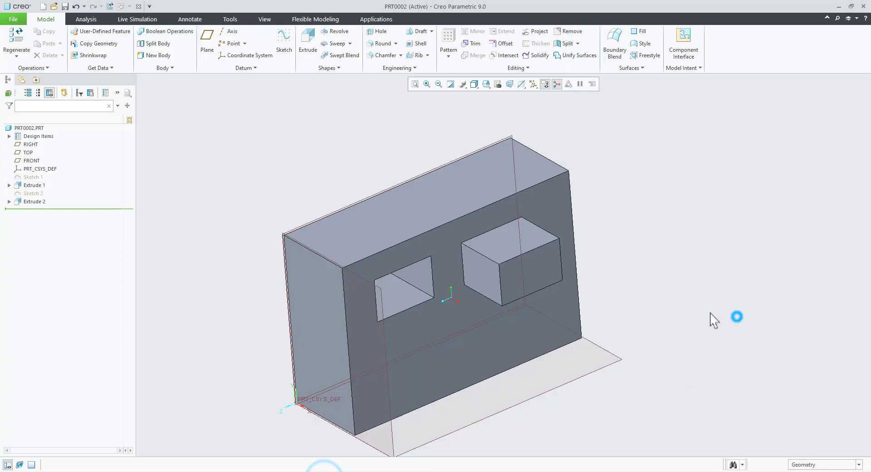
# Hide the datum planes in the model display.
pyautogui.moveTo(712, 319)
pyautogui.mouseDown(button='middle')
pyautogui.moveTo(706, 262)
pyautogui.moveTo(706, 283)
pyautogui.mouseUp(button='middle')
pyautogui.click(544, 85)
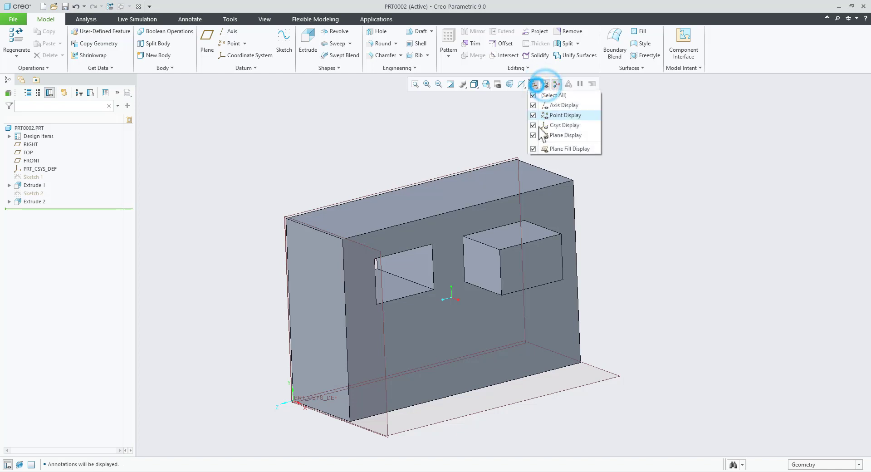
pyautogui.click(534, 135)
pyautogui.moveTo(704, 204); pyautogui.dragTo(712, 227, button='middle')
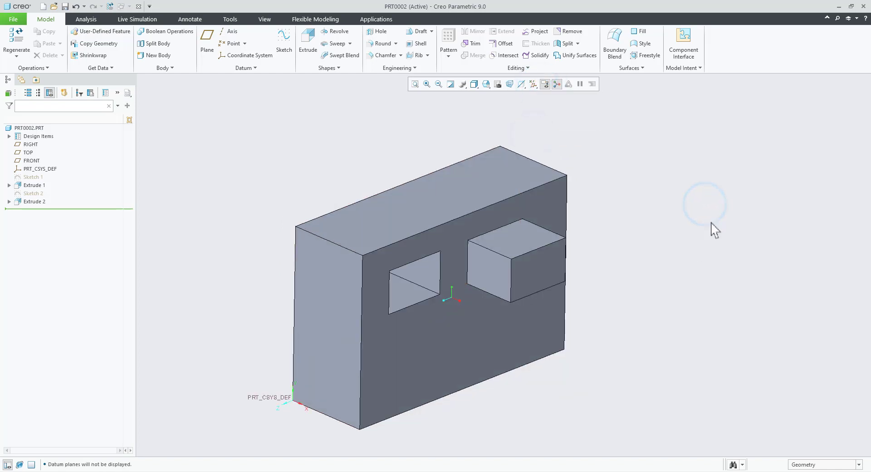
# Open the dimensions of Extrude 1 for editing and set the opening's horizontal offset from the block's side edge to 20.
pyautogui.click(30, 185)
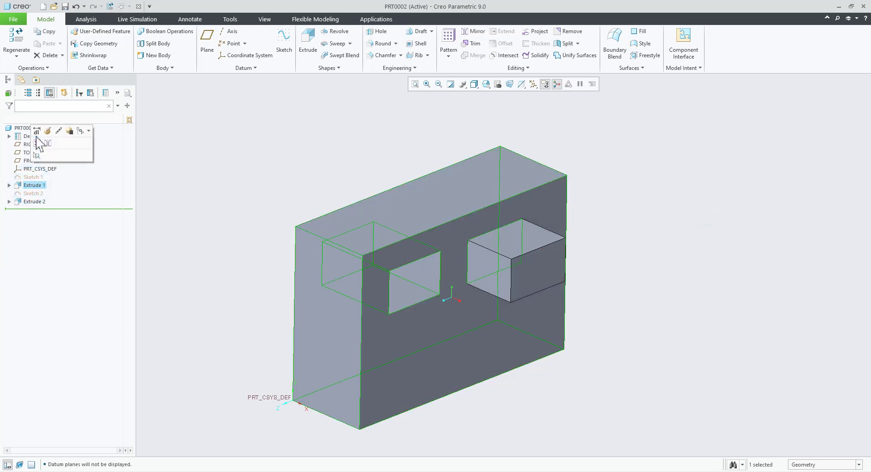
pyautogui.click(37, 132)
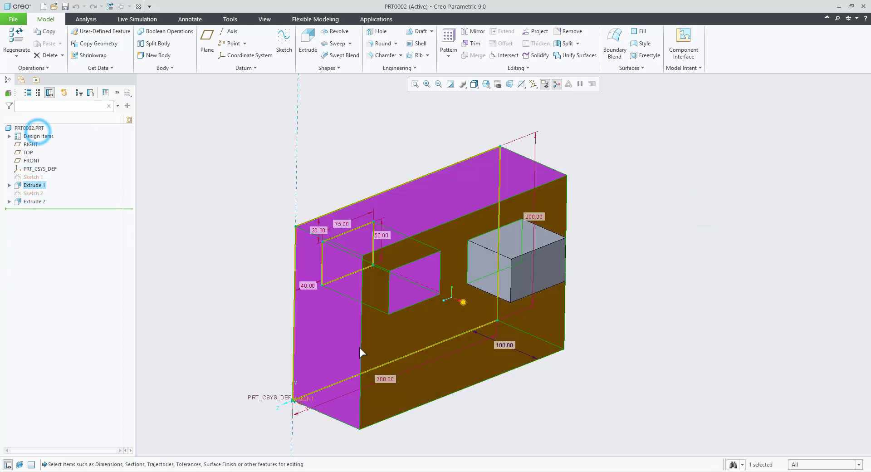
pyautogui.moveTo(568, 398); pyautogui.dragTo(546, 398, button='middle')
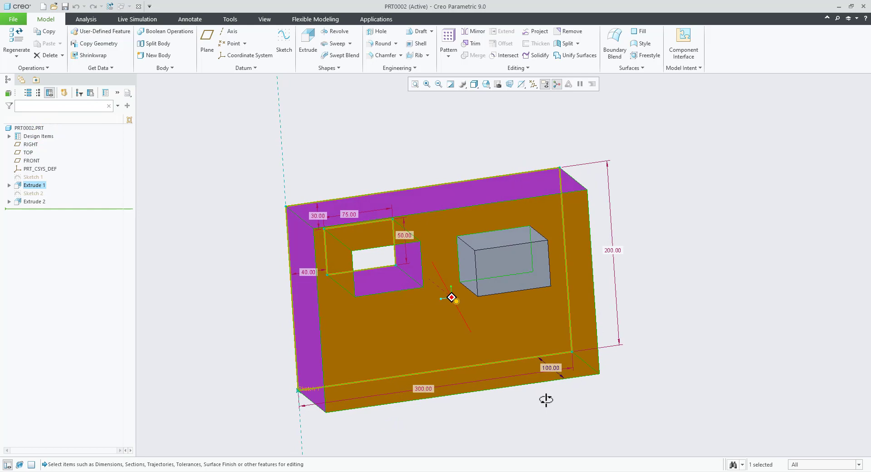
pyautogui.scroll(2, 642, 280)
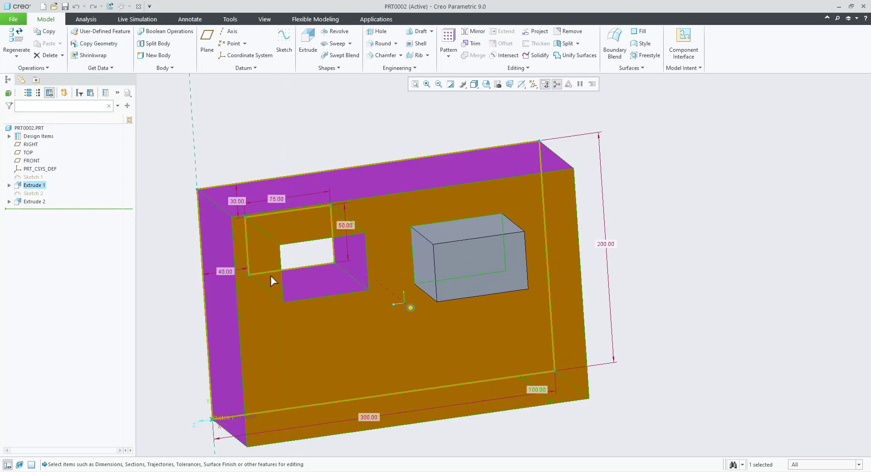
pyautogui.doubleClick(228, 272)
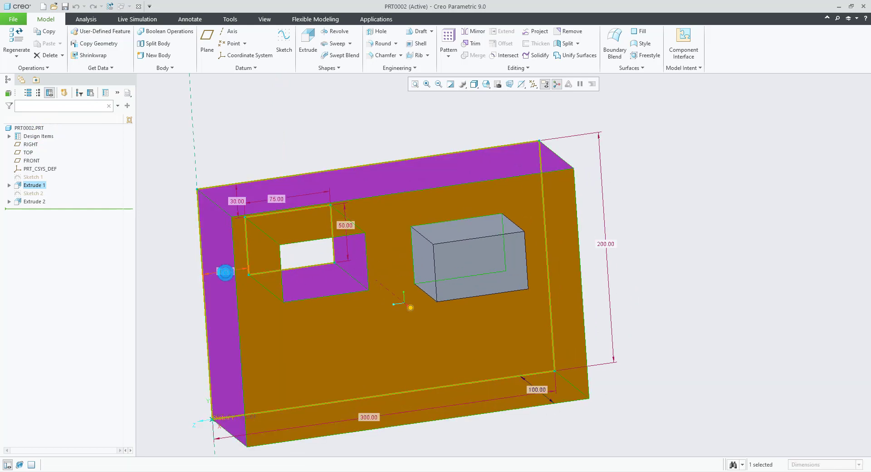
pyautogui.write('20')
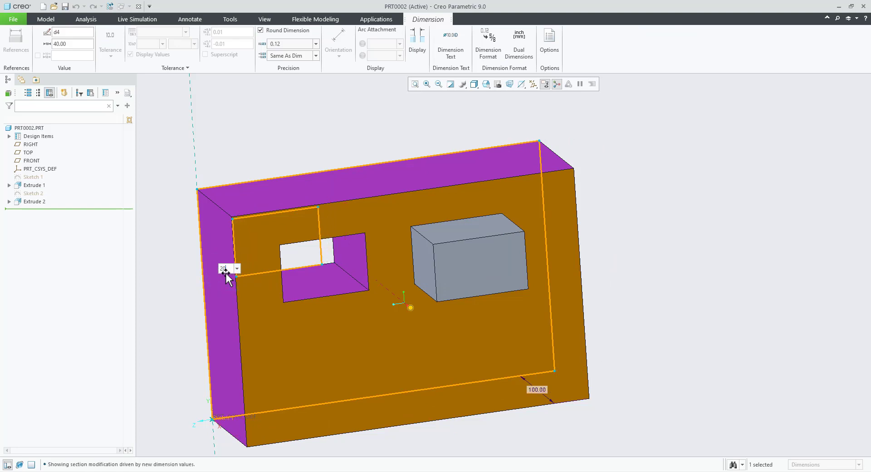
pyautogui.press('Return')
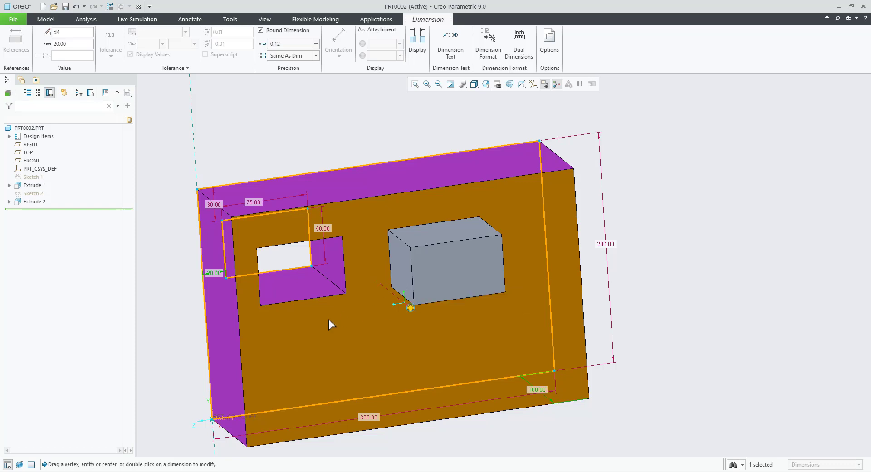
# Set the opening's horizontal offset from the block's side edge to 50.
pyautogui.doubleClick(215, 274)
pyautogui.write('50')
pyautogui.press('Return')
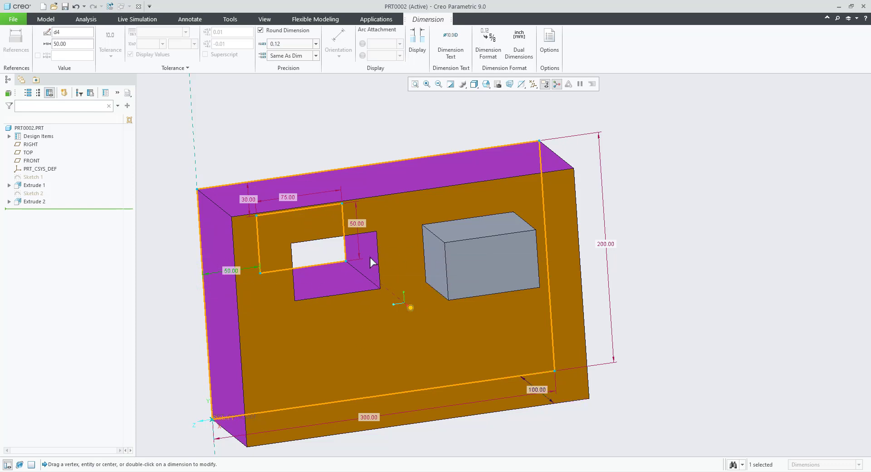
# In the RIGHT view, set the opening's vertical offset from the block's upper edge to 50.
pyautogui.moveTo(445, 268); pyautogui.dragTo(434, 257, button='middle')
pyautogui.click(475, 85)
pyautogui.click(487, 89)
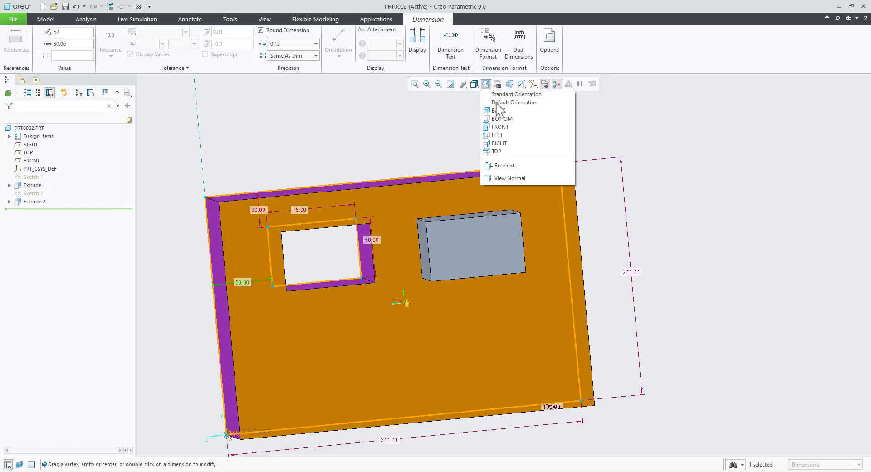
pyautogui.click(499, 144)
pyautogui.scroll(3, 598, 216)
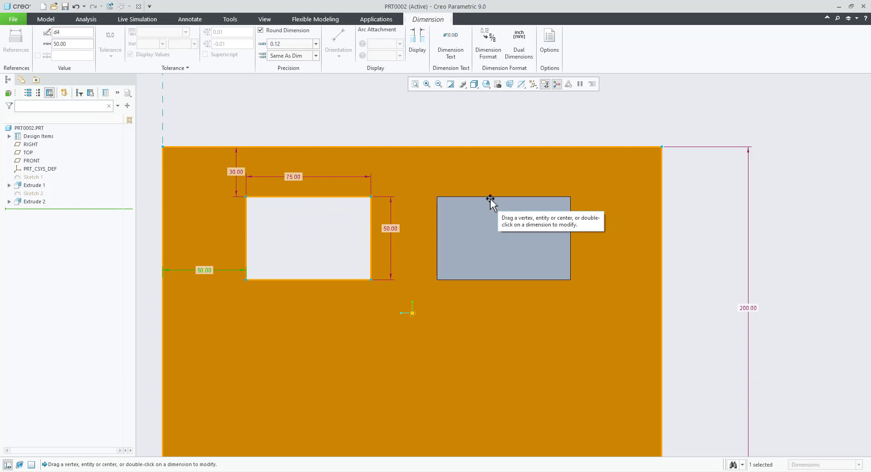
pyautogui.doubleClick(235, 171)
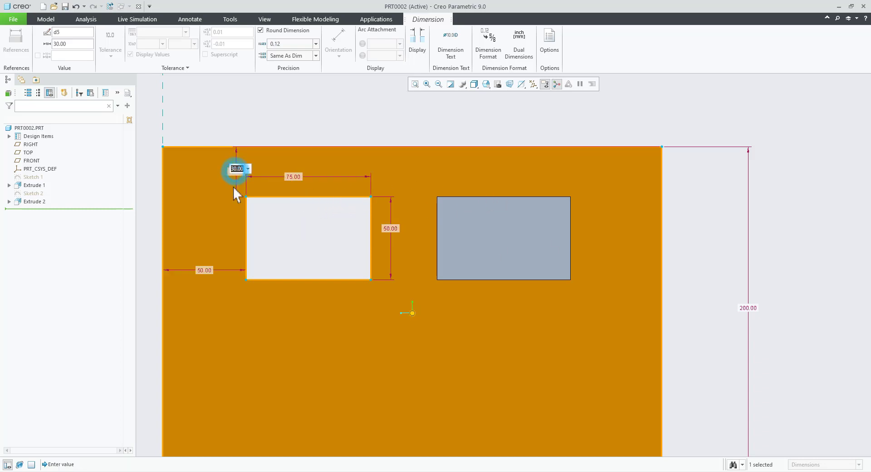
pyautogui.write('50')
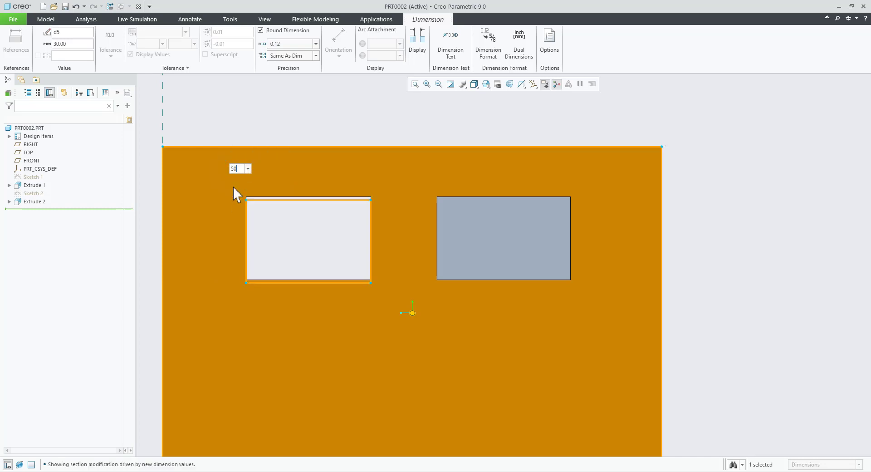
pyautogui.press('Return')
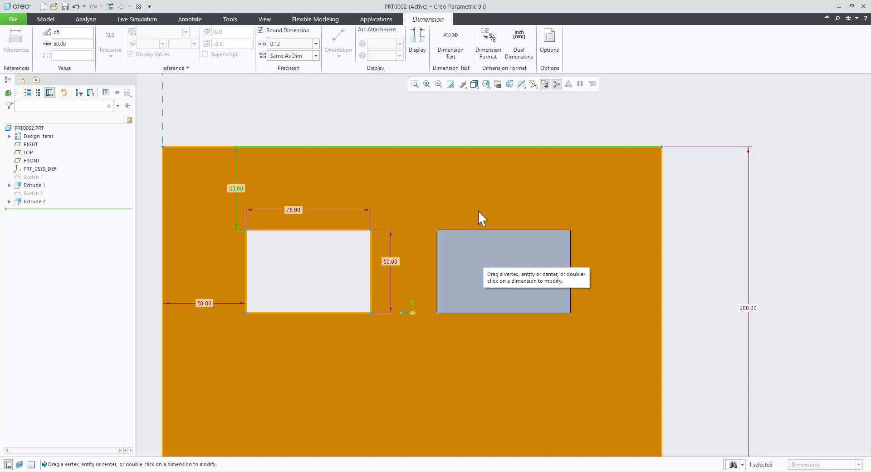
# Set the opening's vertical offset from the block's upper edge to 60.
pyautogui.doubleClick(234, 188)
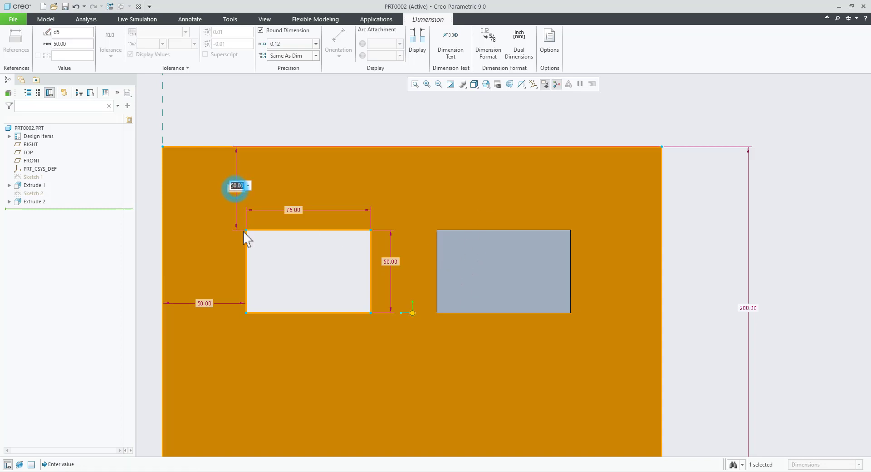
pyautogui.write('60')
pyautogui.press('Return')
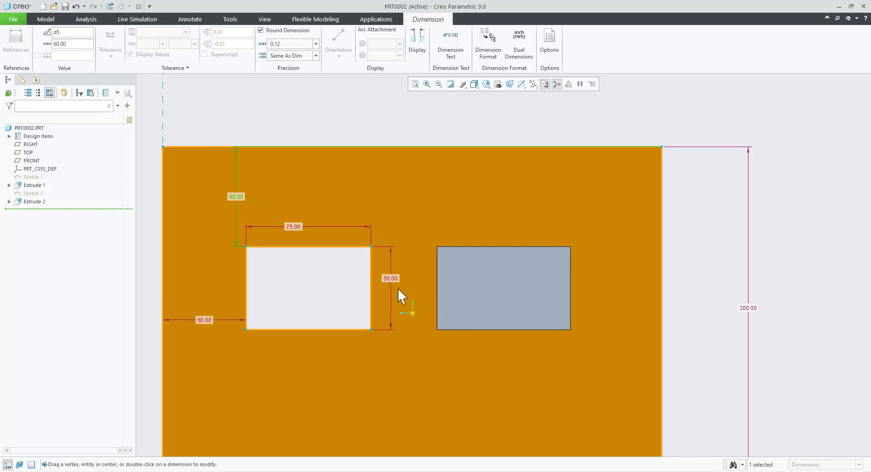
# Set the rectangular opening's height to 25.
pyautogui.scroll(-2, 442, 280)
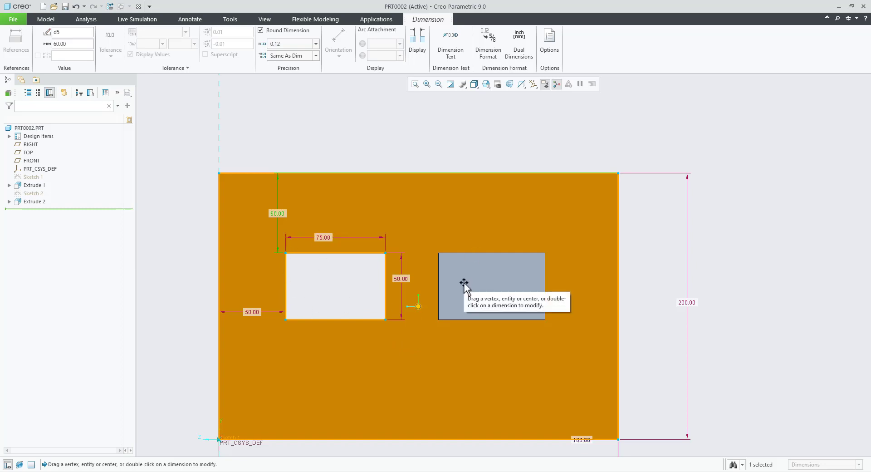
pyautogui.doubleClick(401, 279)
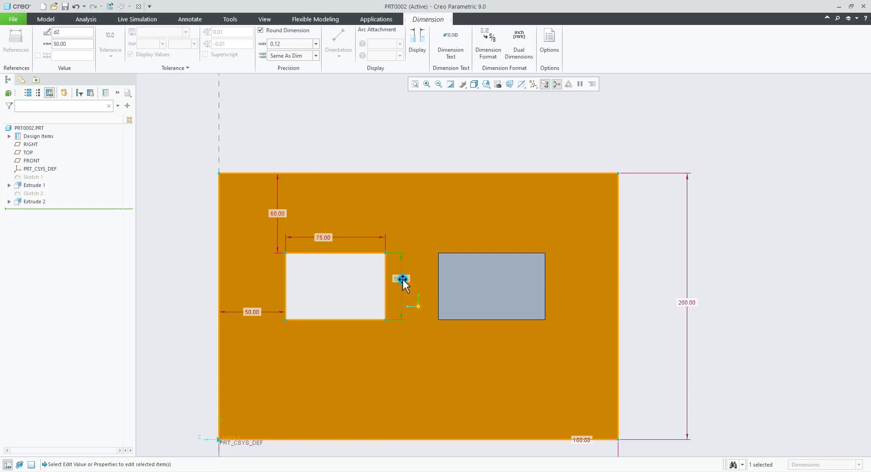
pyautogui.write('25')
pyautogui.press('Return')
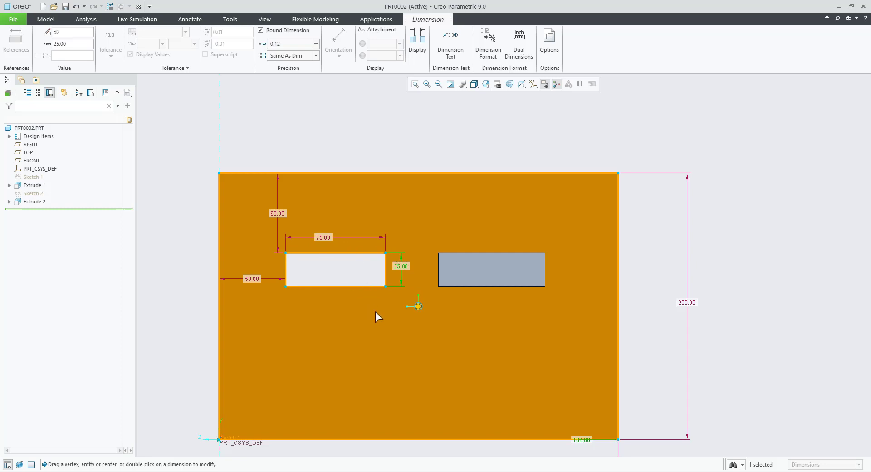
# Set the rectangular opening's height to 60.
pyautogui.doubleClick(402, 266)
pyautogui.press('Return')
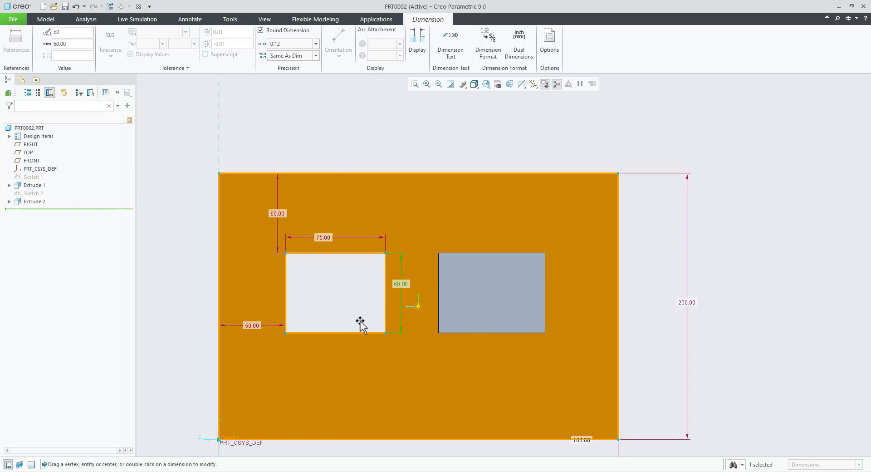
# Switch to the PDF book and read the Parametric Nature heading and the passage on changing the placement of the child feature.
pyautogui.hotkey('alt', 'Tab')
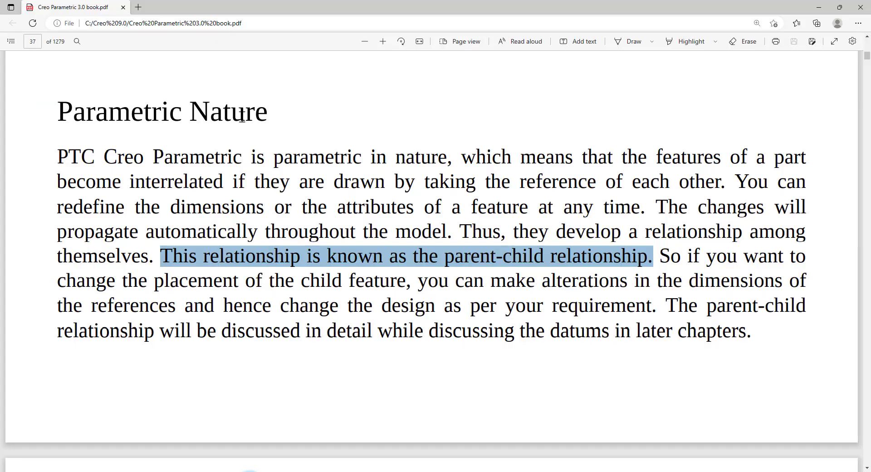
pyautogui.moveTo(264, 111); pyautogui.dragTo(35, 112)
pyautogui.click(337, 109)
pyautogui.click(326, 471)
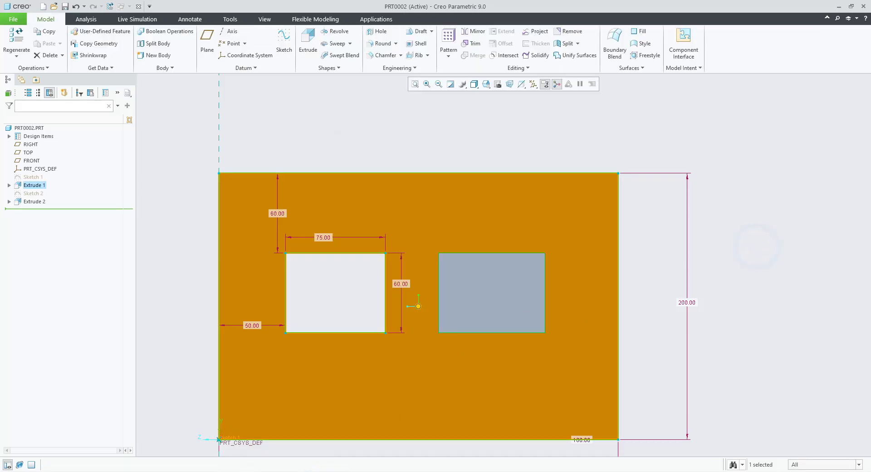
pyautogui.hotkey('alt', 'Tab')
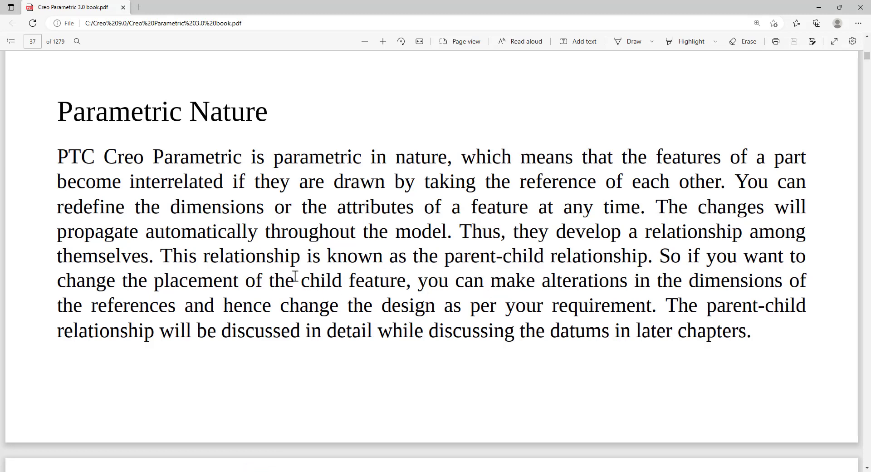
pyautogui.moveTo(658, 254); pyautogui.dragTo(805, 256)
pyautogui.moveTo(58, 280); pyautogui.dragTo(406, 281)
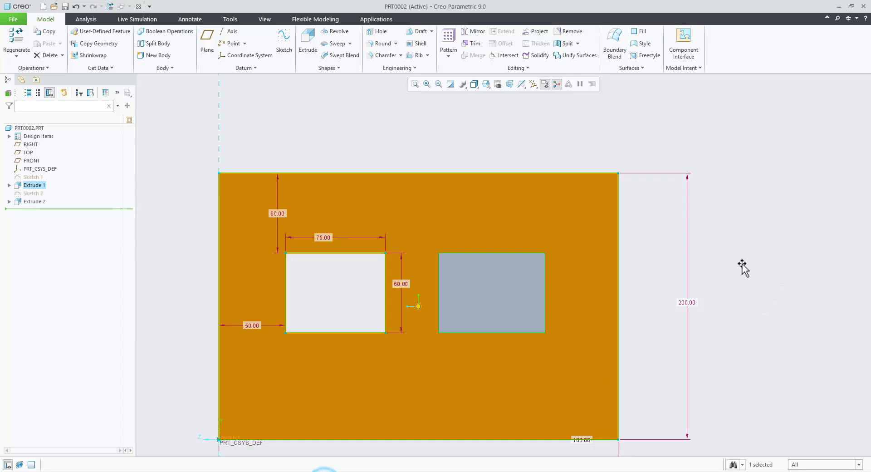
# Return to Creo and finish editing the dimensions of Extrude 1.
pyautogui.moveTo(743, 266); pyautogui.dragTo(754, 277, button='middle')
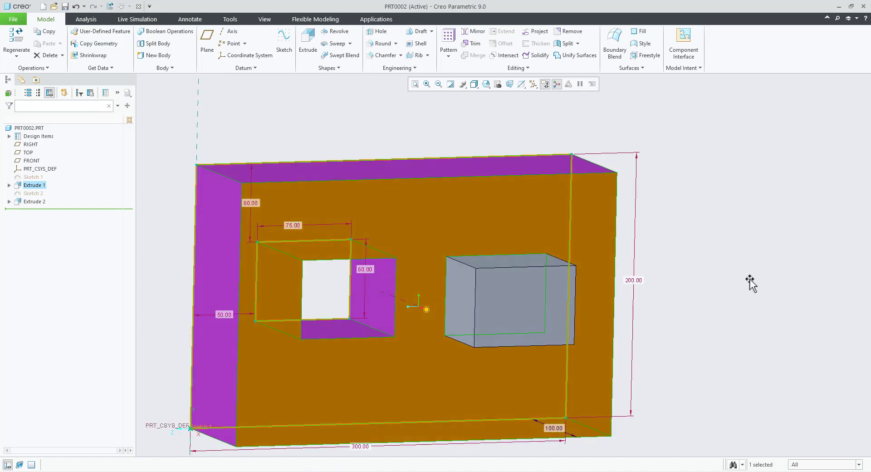
pyautogui.click(749, 286)
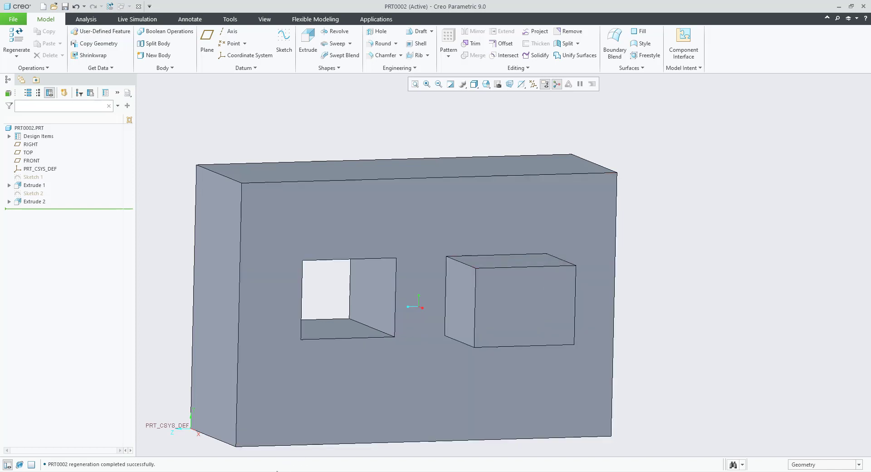
# Read the book's passage on altering the dimensions of the references to change the design, comparing it with the model.
pyautogui.click(258, 471)
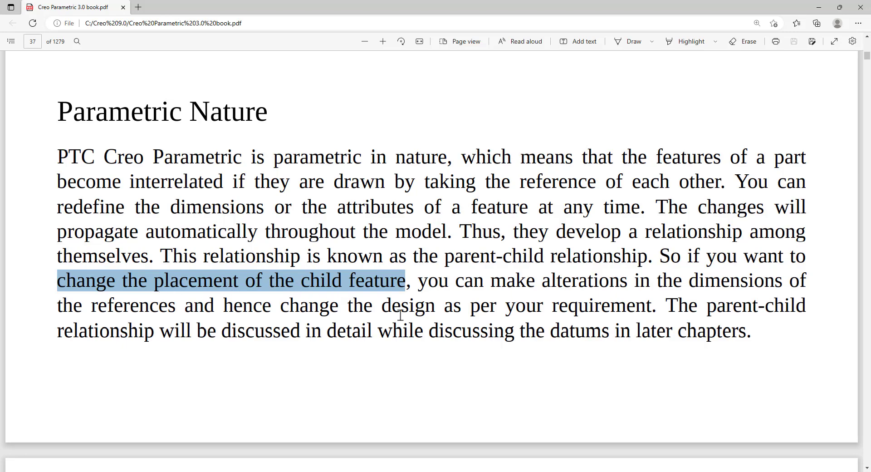
pyautogui.click(325, 471)
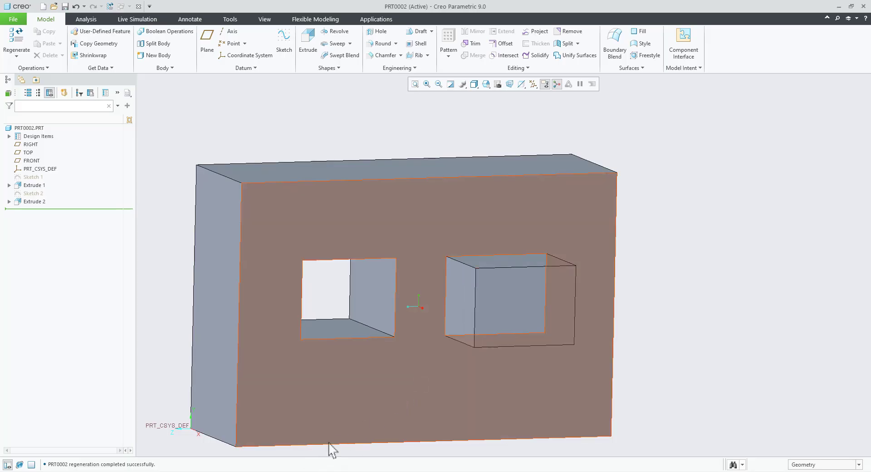
pyautogui.click(258, 470)
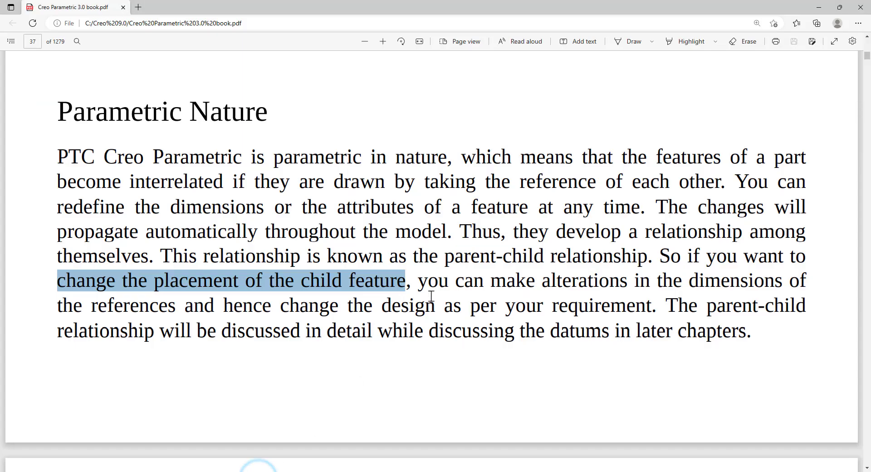
pyautogui.moveTo(416, 283); pyautogui.dragTo(658, 311)
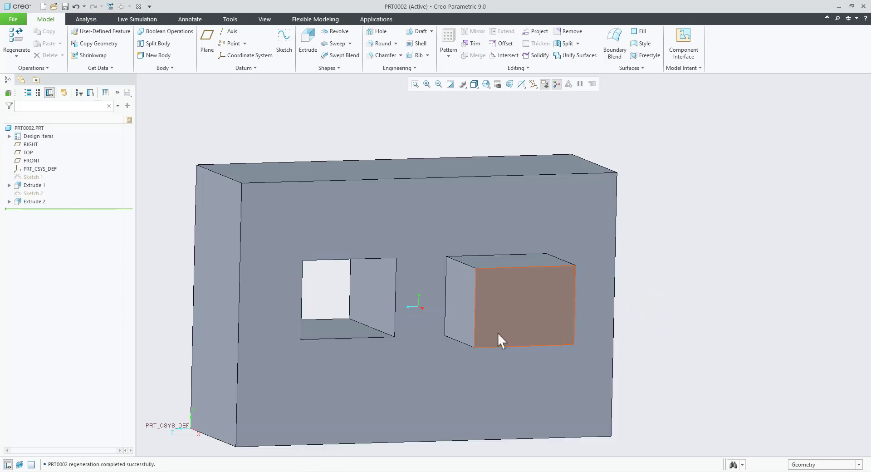
# In Creo, open Sketch 2 of the boss for editing and delete the horizontal reference along the opening's upper edge.
pyautogui.rightClick(485, 303)
pyautogui.click(8, 201)
pyautogui.click(32, 209)
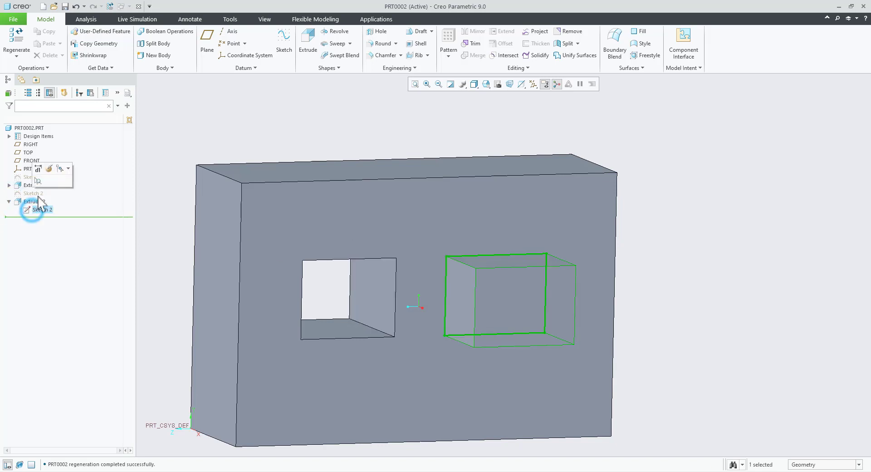
pyautogui.click(49, 169)
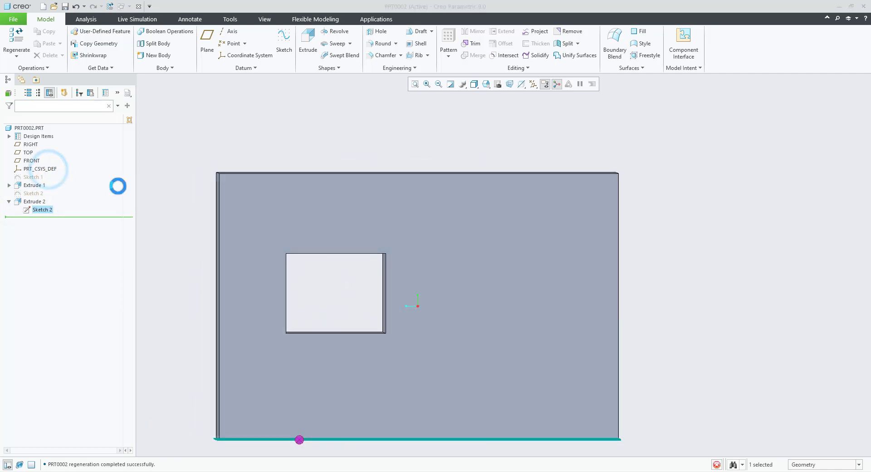
pyautogui.scroll(2, 706, 250)
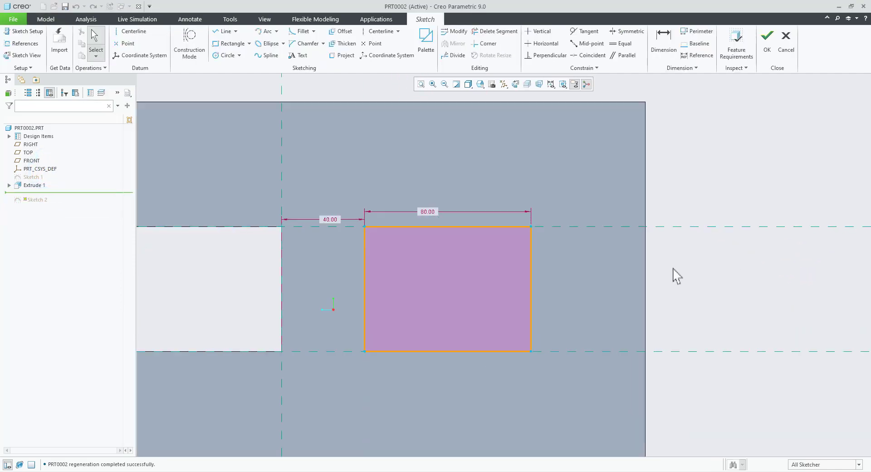
pyautogui.click(335, 226)
pyautogui.press('Delete')
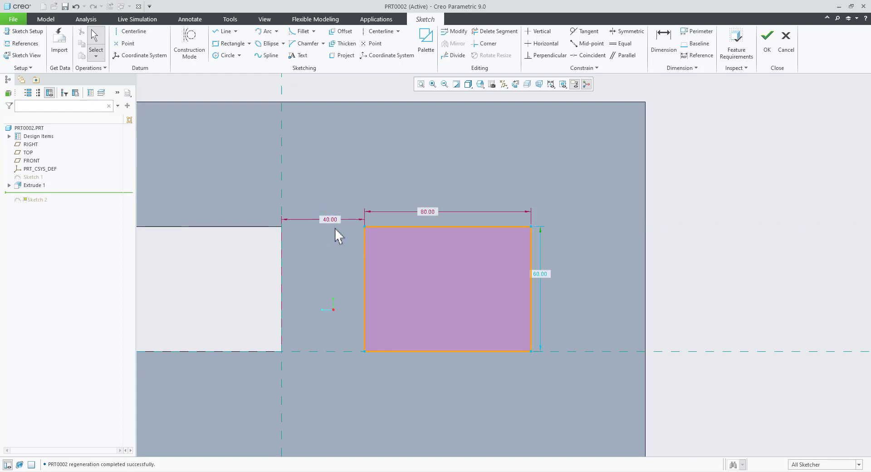
# Delete the horizontal sketch reference along the opening's lower edge.
pyautogui.click(342, 351)
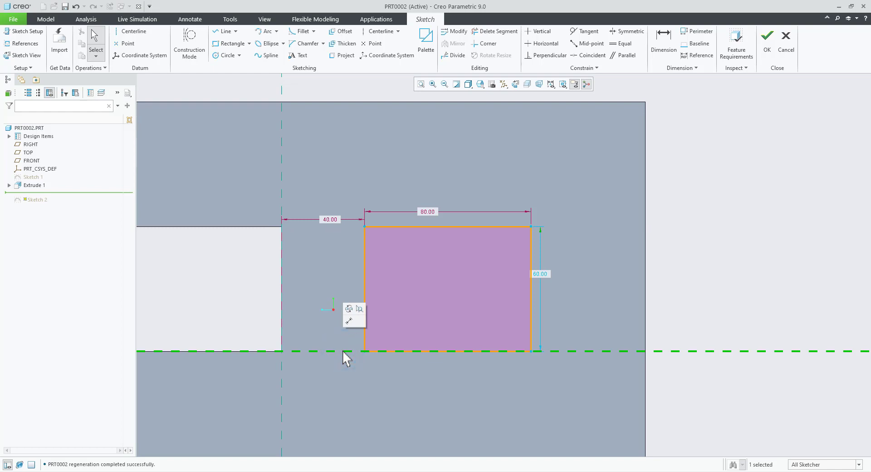
pyautogui.press('Delete')
pyautogui.scroll(-3, 436, 313)
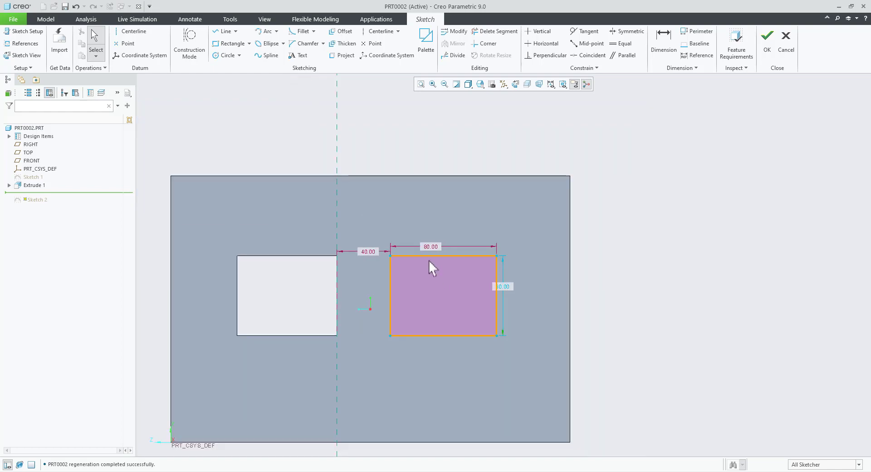
# Set the boss rectangle's height to 60 and move it up to about 20 below the block's upper edge.
pyautogui.moveTo(428, 254)
pyautogui.mouseDown()
pyautogui.moveTo(435, 235)
pyautogui.moveTo(432, 263)
pyautogui.moveTo(434, 228)
pyautogui.mouseUp()
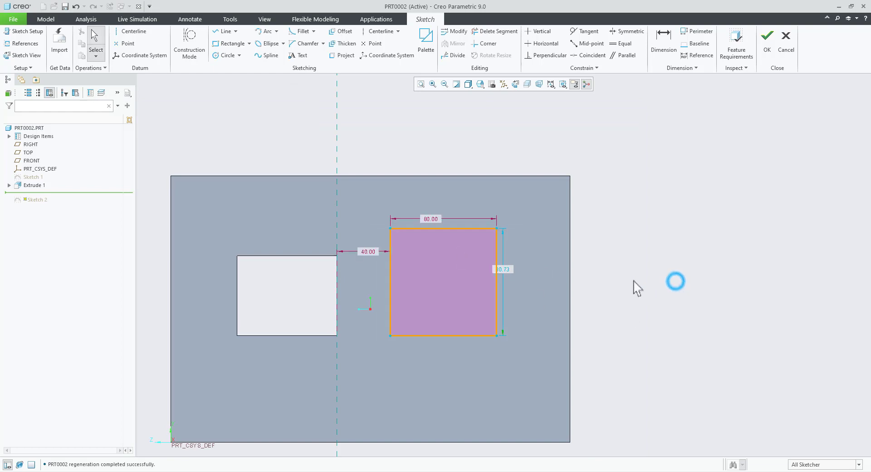
pyautogui.scroll(2, 632, 288)
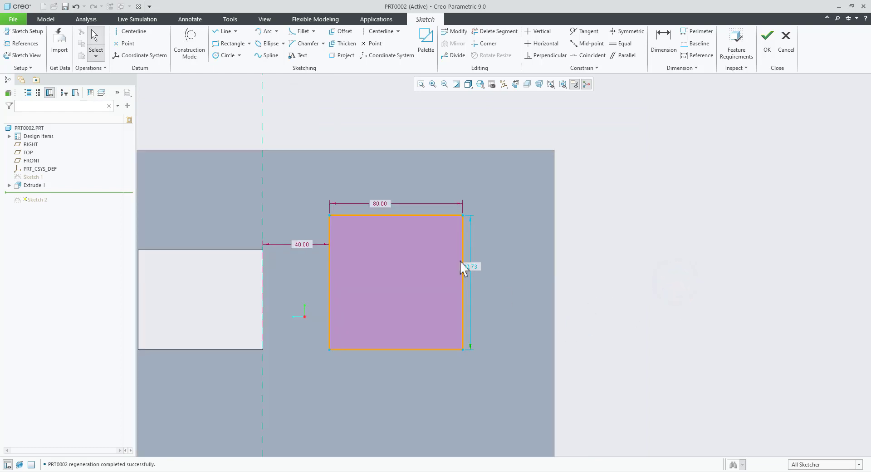
pyautogui.click(475, 267)
pyautogui.doubleClick(475, 266)
pyautogui.write('60')
pyautogui.press('Return')
pyautogui.moveTo(385, 217); pyautogui.dragTo(386, 186)
pyautogui.click(626, 248)
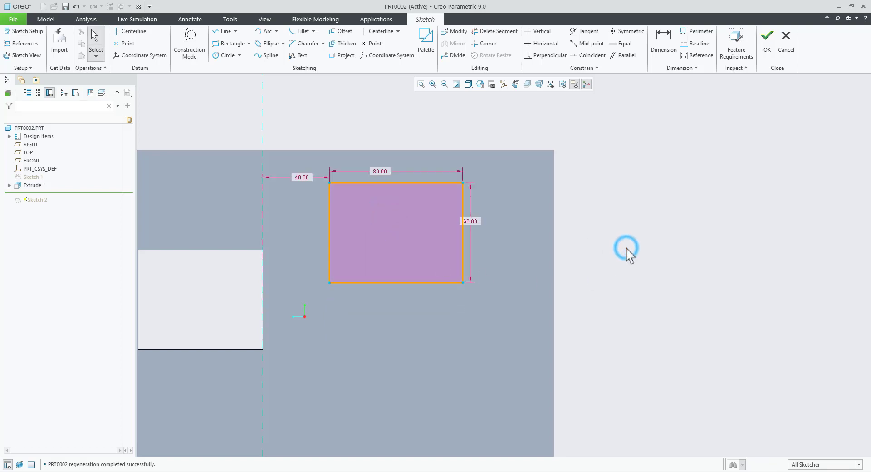
# Dimension the boss rectangle's upper edge 20 from the block's upper edge and finish the sketch.
pyautogui.click(665, 42)
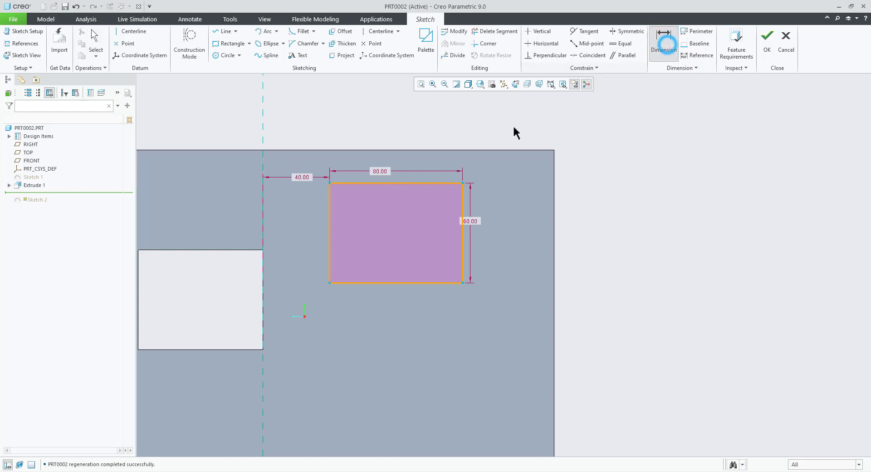
pyautogui.click(482, 150)
pyautogui.click(438, 183)
pyautogui.middleClick(570, 161)
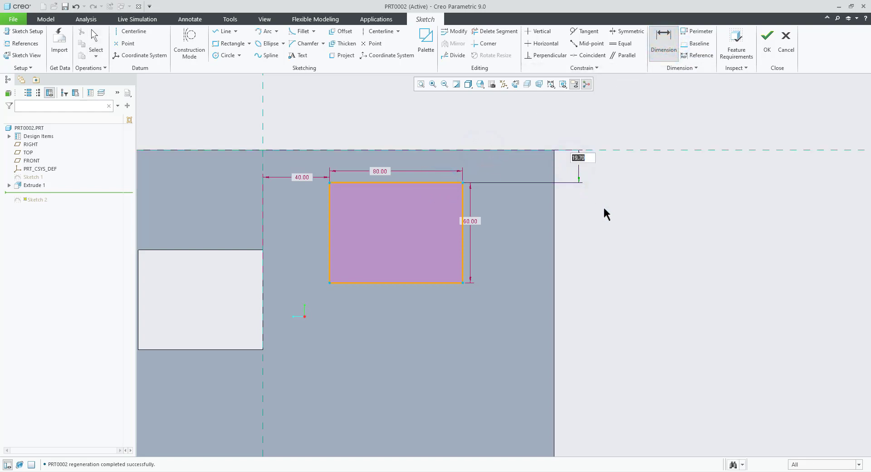
pyautogui.write('20')
pyautogui.press('Return')
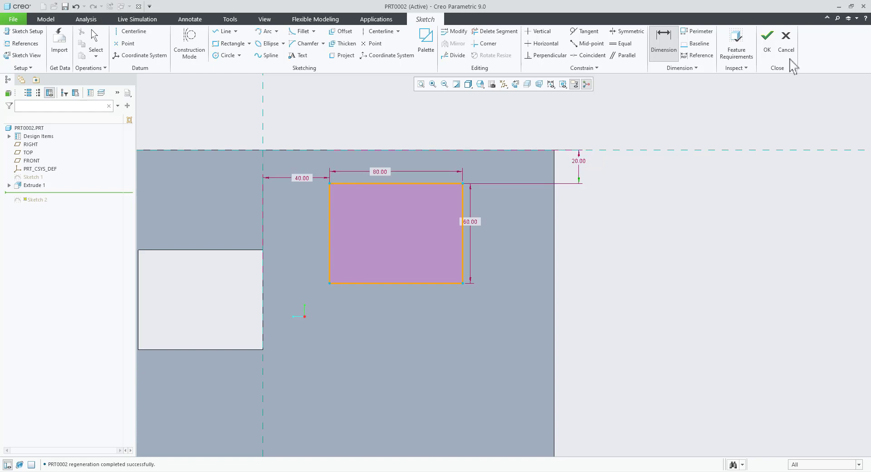
pyautogui.click(767, 40)
# Edit the dimensions of Extrude 1 and set the rectangular opening's height to 30.
pyautogui.moveTo(640, 296)
pyautogui.mouseDown(button='middle')
pyautogui.moveTo(614, 282)
pyautogui.moveTo(636, 281)
pyautogui.moveTo(481, 356)
pyautogui.mouseUp(button='middle')
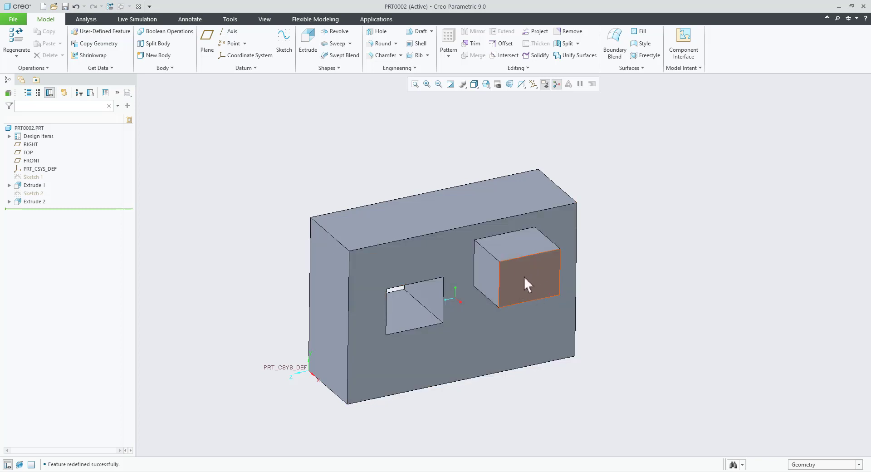
pyautogui.scroll(2, 524, 276)
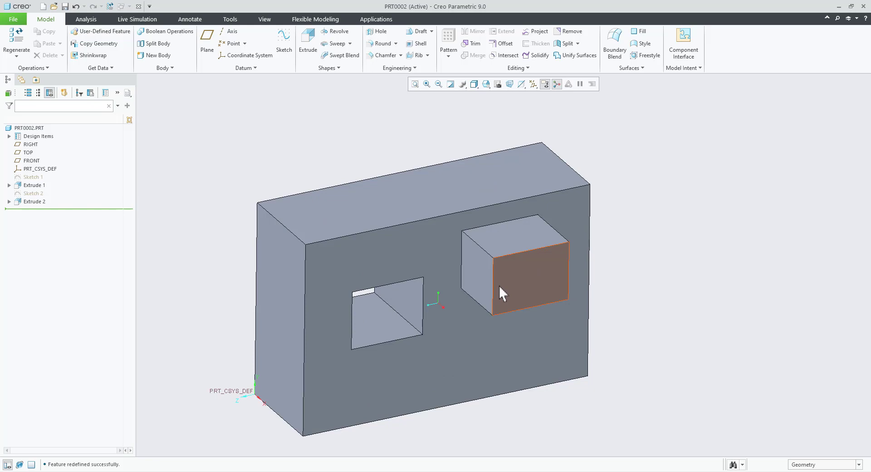
pyautogui.click(41, 185)
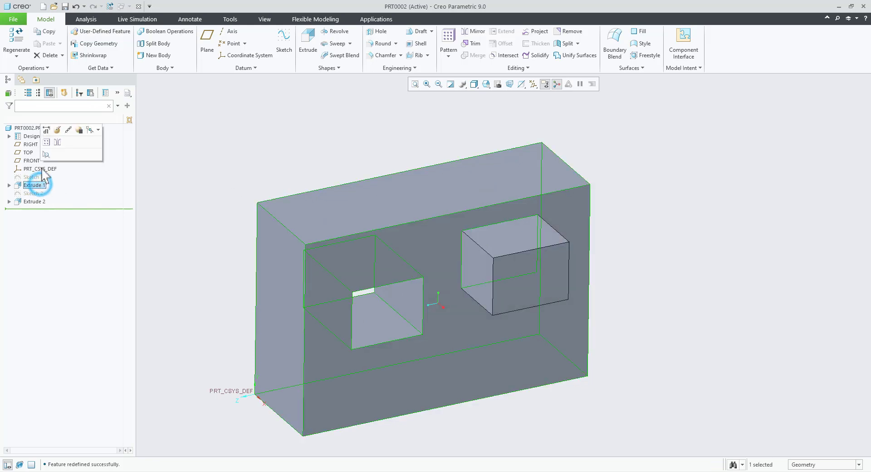
pyautogui.click(47, 133)
pyautogui.moveTo(431, 341); pyautogui.dragTo(400, 361, button='middle')
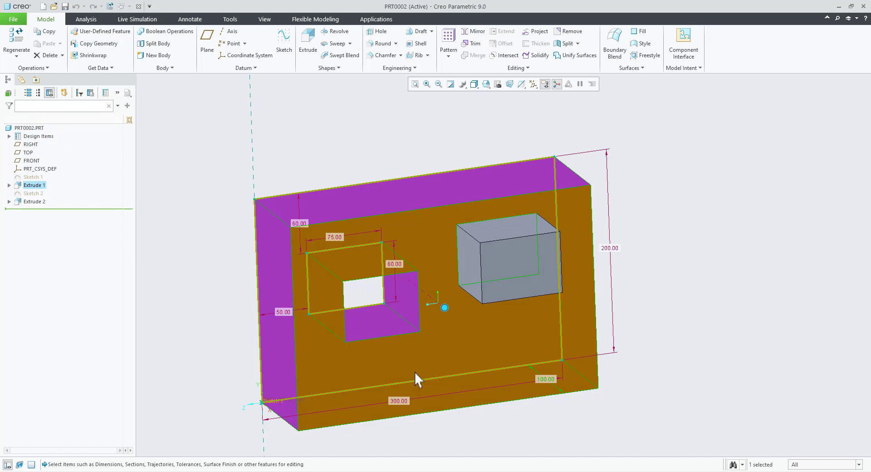
pyautogui.doubleClick(394, 265)
pyautogui.write('30')
pyautogui.press('Return')
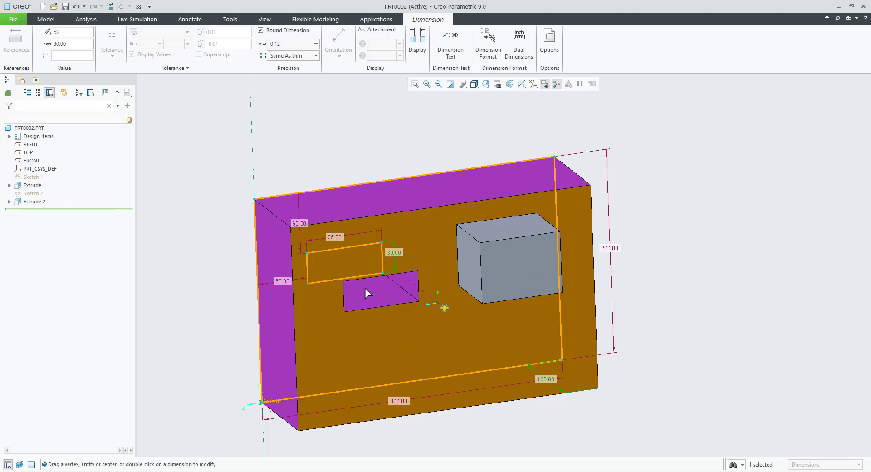
# Set the opening's width to 40 and finish editing the dimensions of Extrude 1.
pyautogui.moveTo(424, 311); pyautogui.dragTo(378, 255, button='middle')
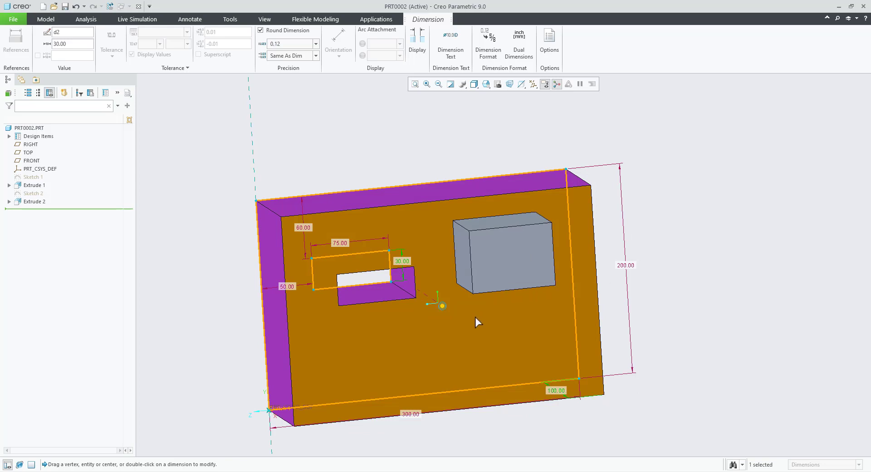
pyautogui.moveTo(472, 315); pyautogui.dragTo(476, 318, button='middle')
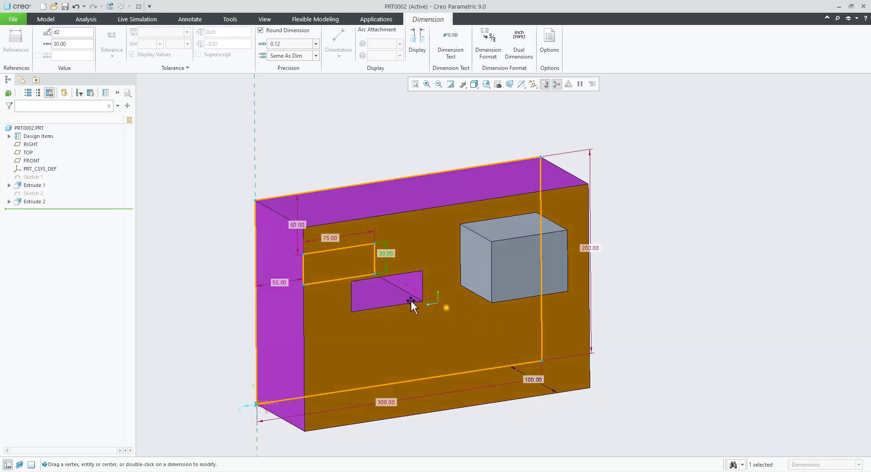
pyautogui.moveTo(425, 310); pyautogui.dragTo(437, 301, button='middle')
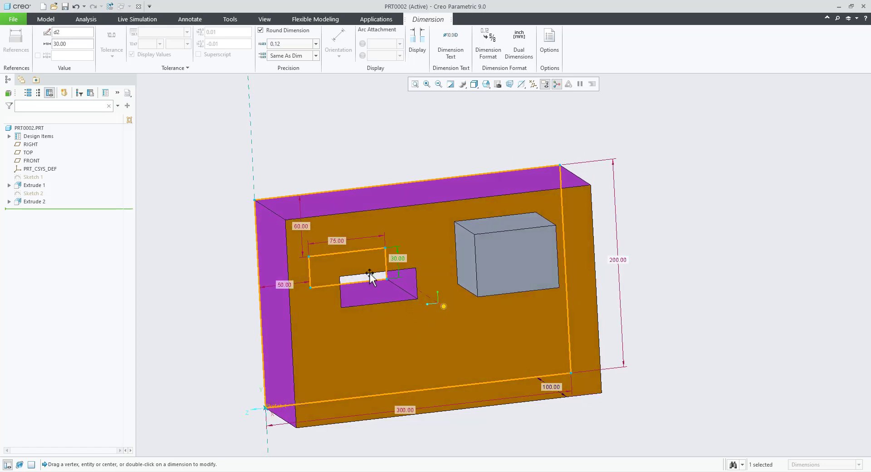
pyautogui.doubleClick(338, 241)
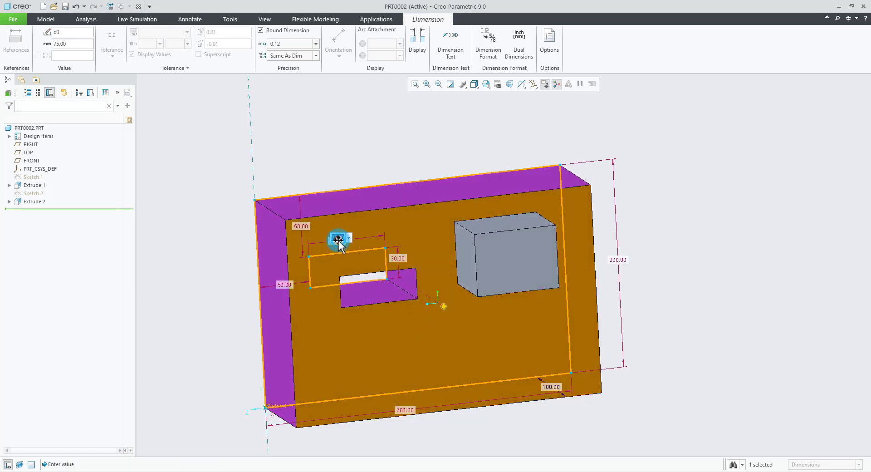
pyautogui.write('40')
pyautogui.press('Return')
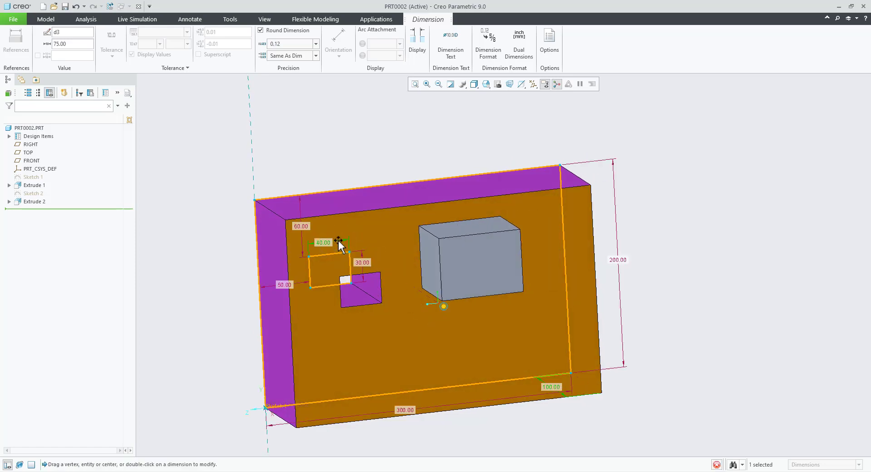
pyautogui.moveTo(381, 291); pyautogui.dragTo(369, 278, button='middle')
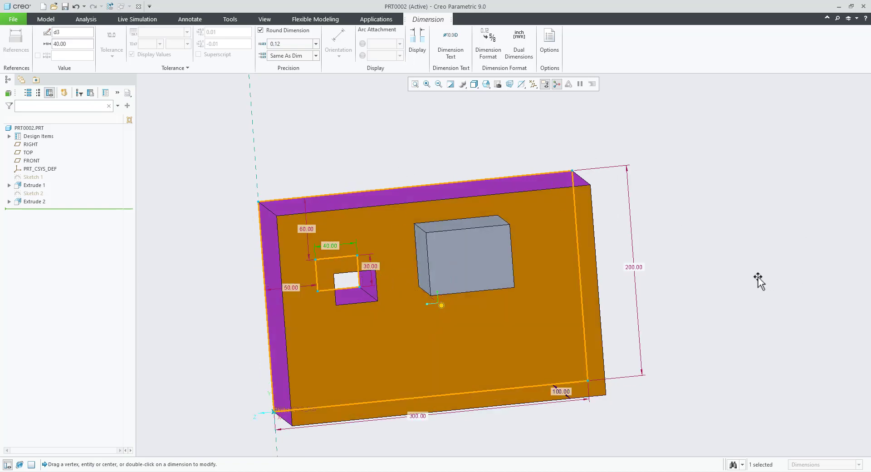
pyautogui.click(720, 233)
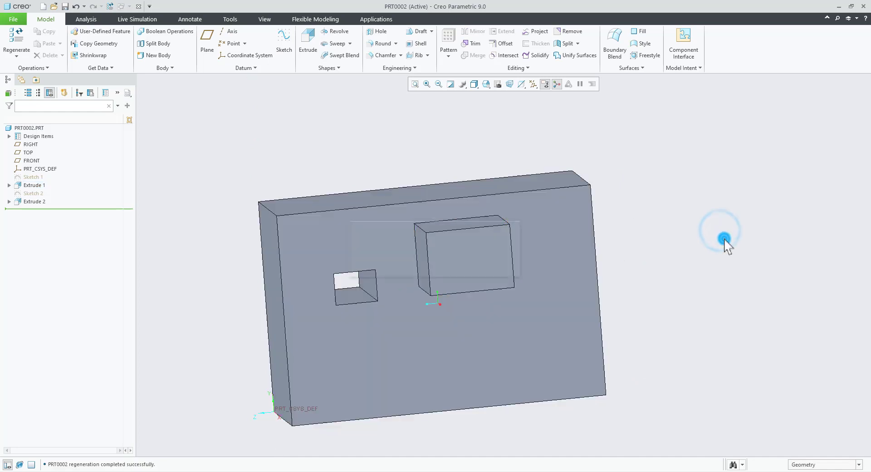
# Open the section sketch of Extrude 2 for editing and delete the vertical reference along the opening's right edge.
pyautogui.click(9, 201)
pyautogui.click(29, 210)
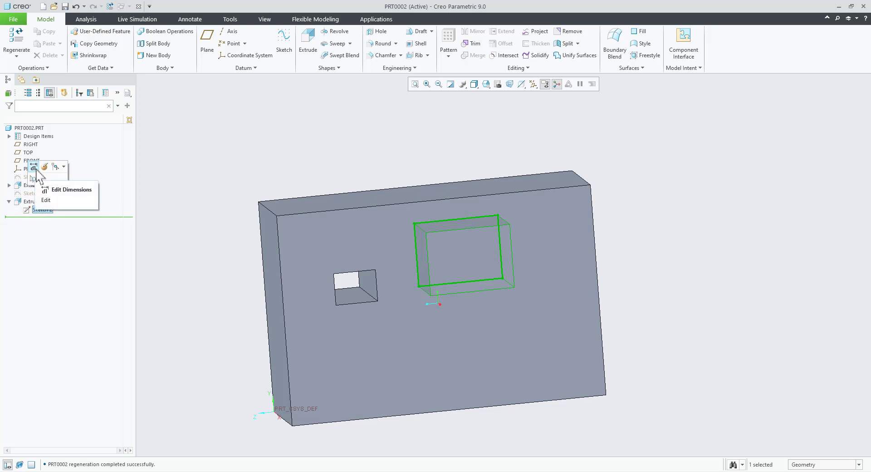
pyautogui.click(44, 167)
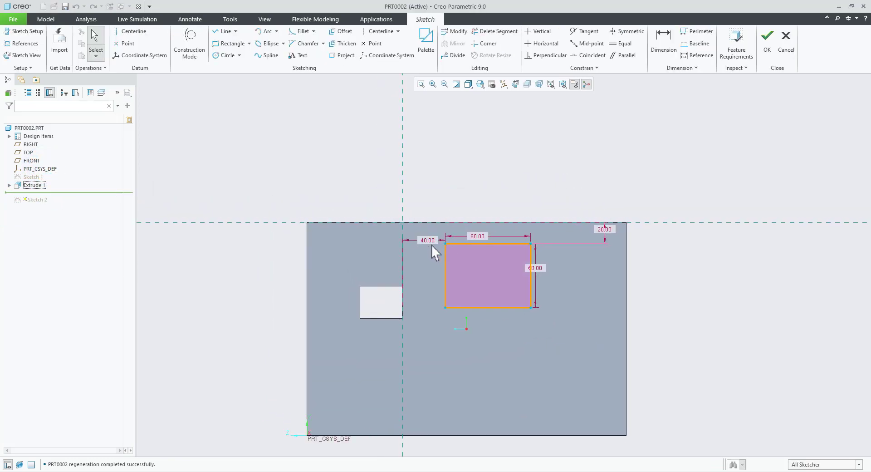
pyautogui.click(430, 241)
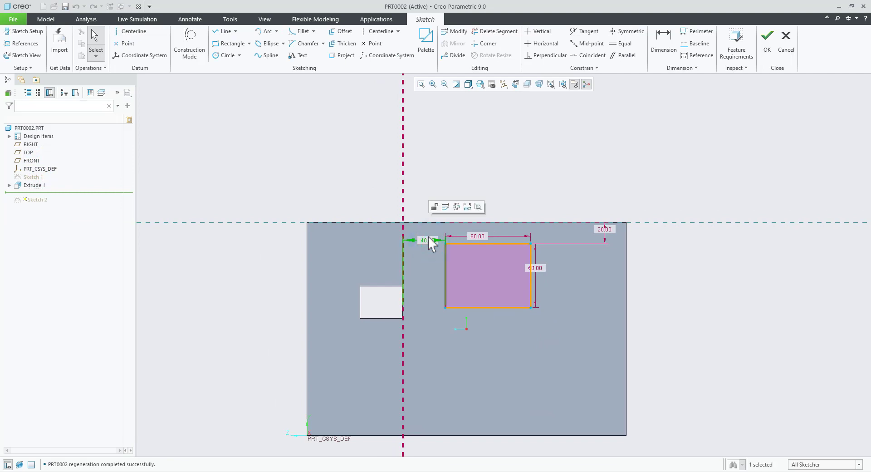
pyautogui.click(402, 173)
pyautogui.press('Delete')
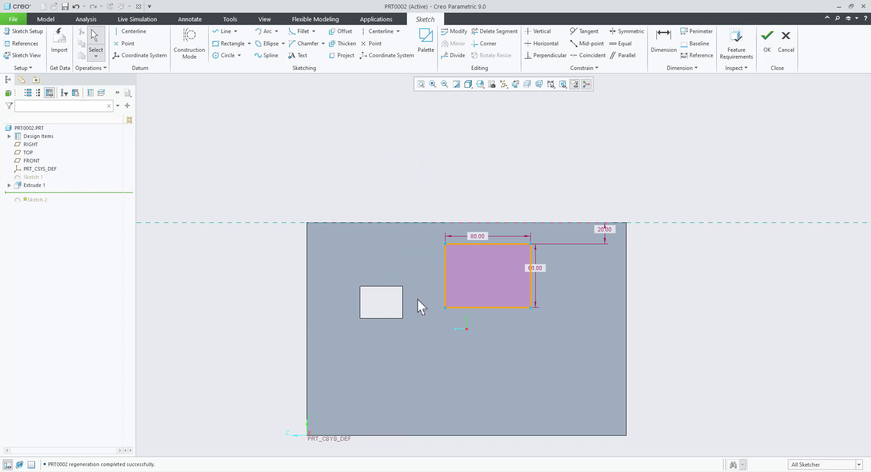
# Try to finish the boss sketch with only the block's upper edge as a placement reference.
pyautogui.click(761, 42)
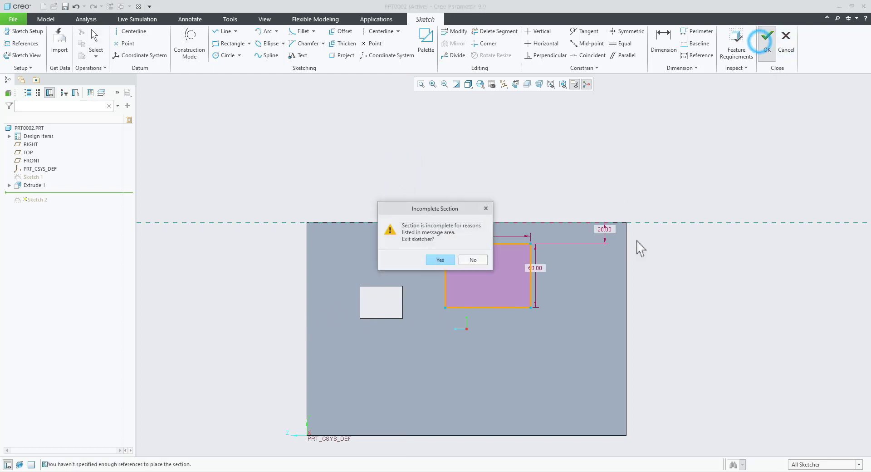
pyautogui.click(486, 209)
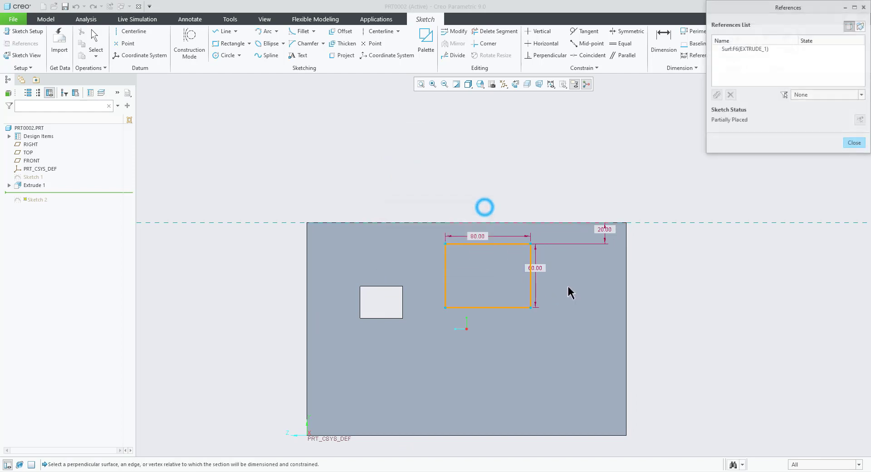
pyautogui.click(854, 142)
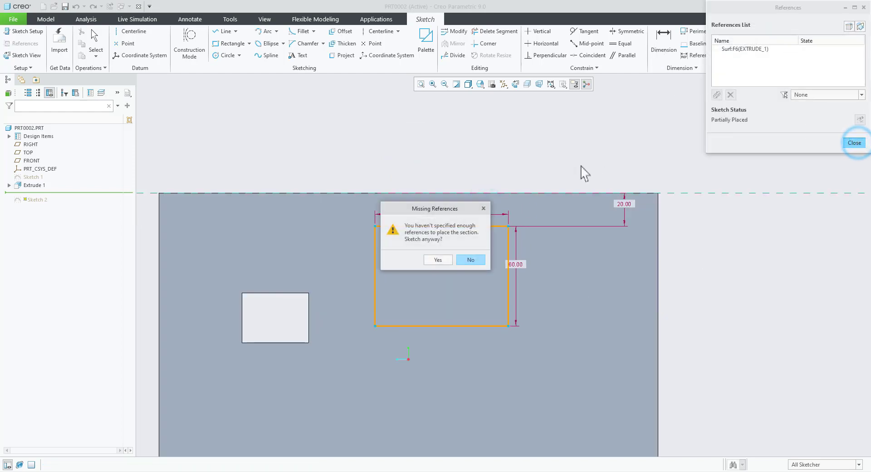
pyautogui.click(484, 208)
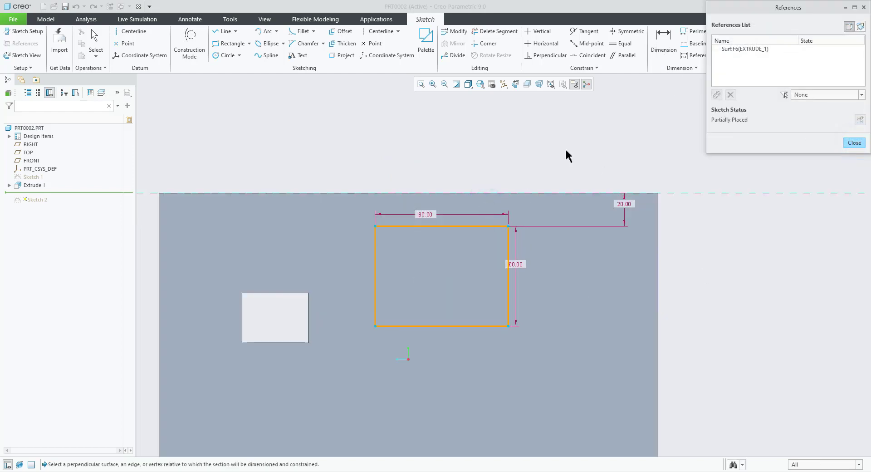
# Dimension the boss rectangle's right edge 80 from the block's right edge and finish the sketch.
pyautogui.click(663, 43)
pyautogui.click(445, 263)
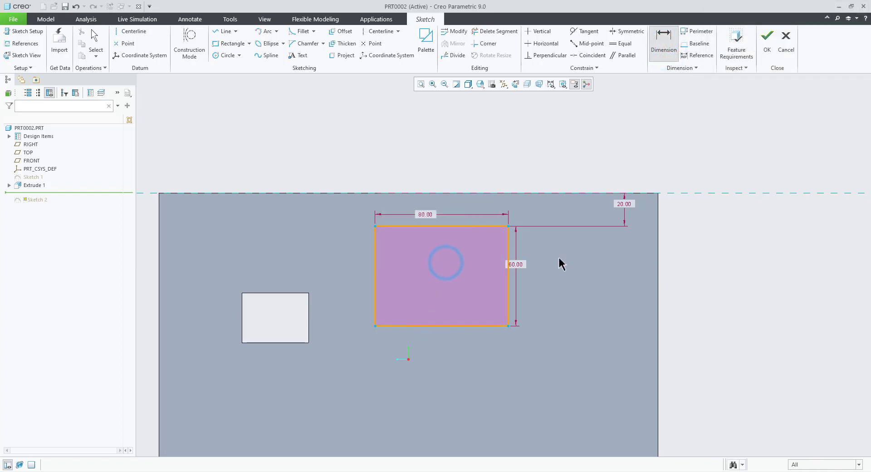
pyautogui.click(659, 257)
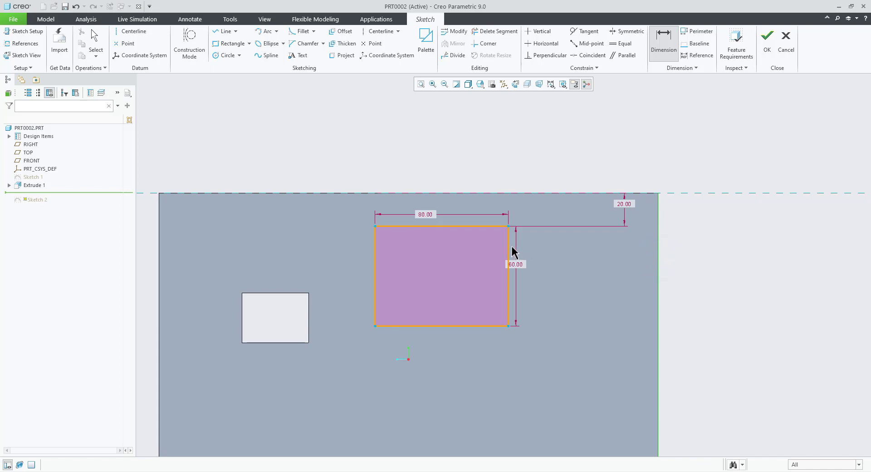
pyautogui.middleClick(603, 291)
pyautogui.write('80')
pyautogui.press('Return')
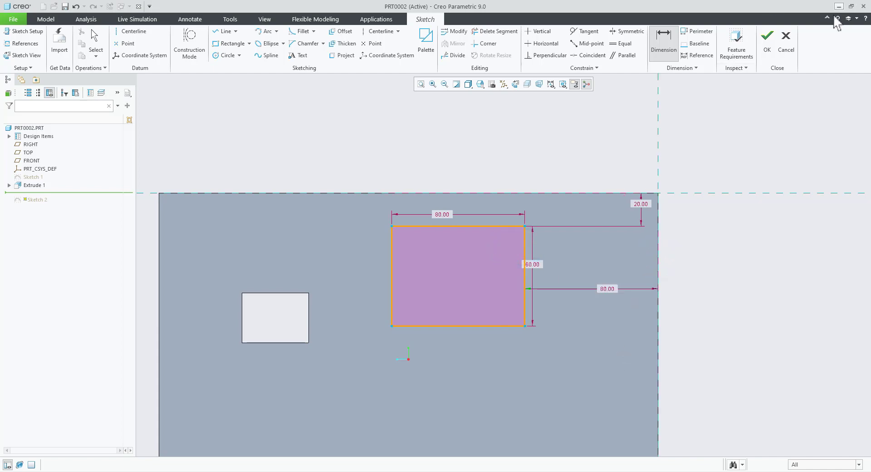
pyautogui.click(767, 39)
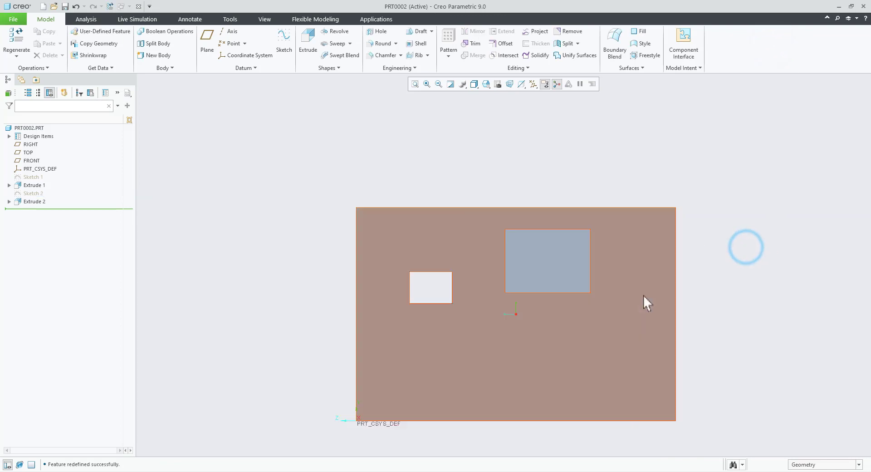
# Open the dimensions of Extrude 1 for editing and set the opening's distance from the block's left edge to 40.
pyautogui.moveTo(475, 315); pyautogui.dragTo(562, 312, button='middle')
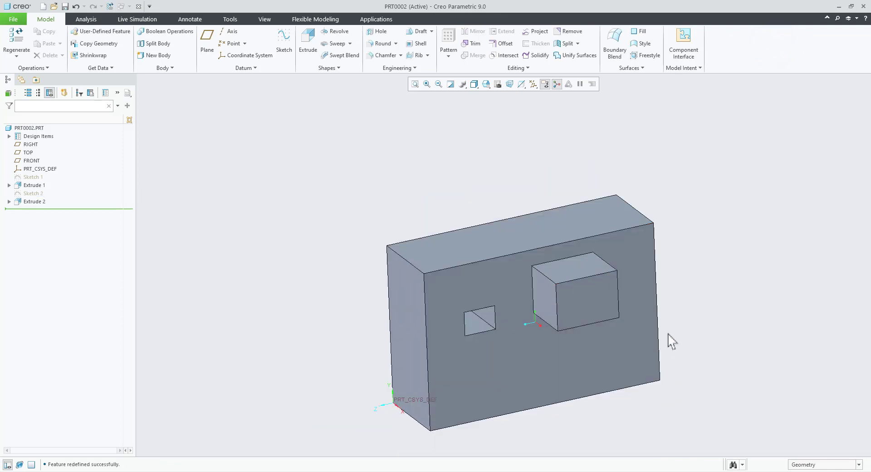
pyautogui.scroll(2, 562, 345)
pyautogui.click(32, 186)
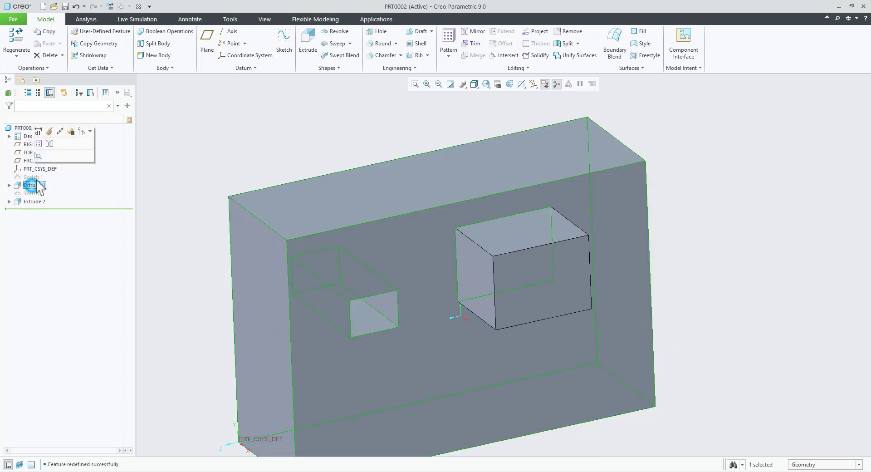
pyautogui.click(38, 131)
pyautogui.moveTo(350, 382); pyautogui.dragTo(346, 357, button='middle')
pyautogui.doubleClick(281, 293)
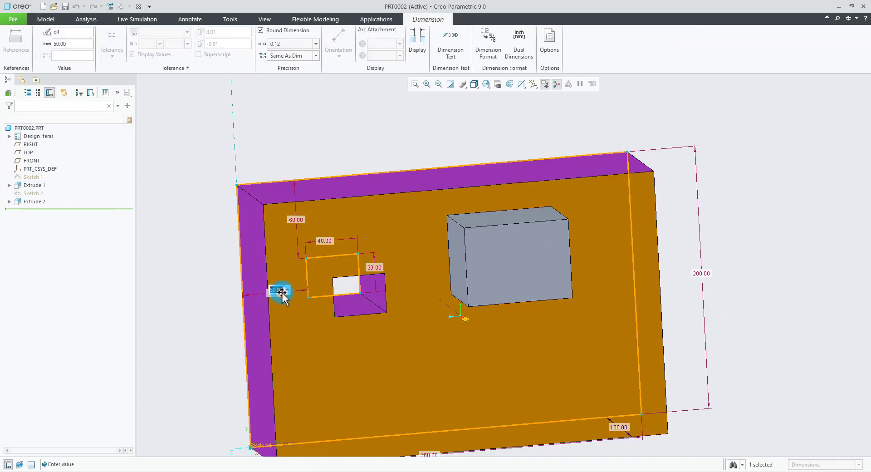
pyautogui.write('40')
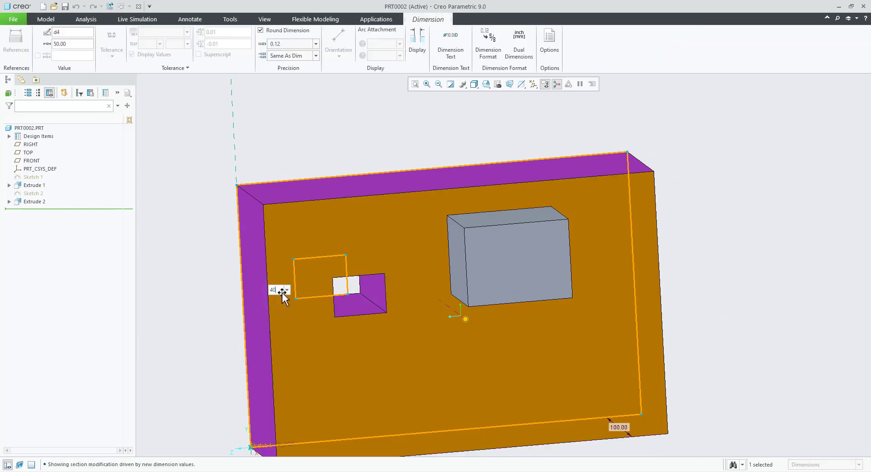
pyautogui.press('Return')
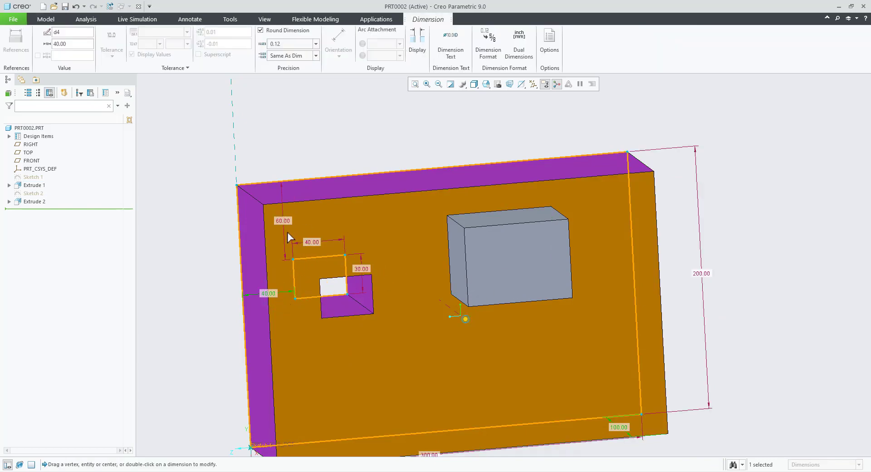
# Set the width of the opening in Extrude 1 to 70.
pyautogui.click(311, 242)
pyautogui.doubleClick(312, 241)
pyautogui.write('70')
pyautogui.press('Return')
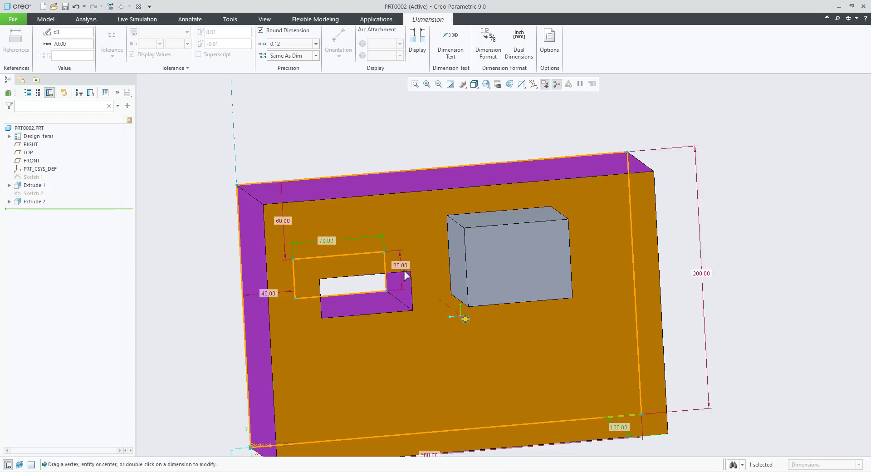
# Set the opening's height to 60 and finish editing the dimensions of Extrude 1.
pyautogui.click(400, 266)
pyautogui.doubleClick(400, 265)
pyautogui.write('60')
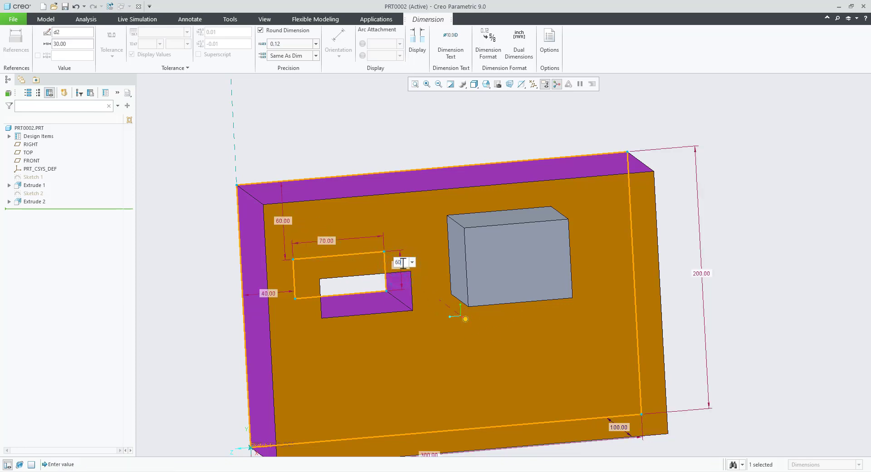
pyautogui.press('Return')
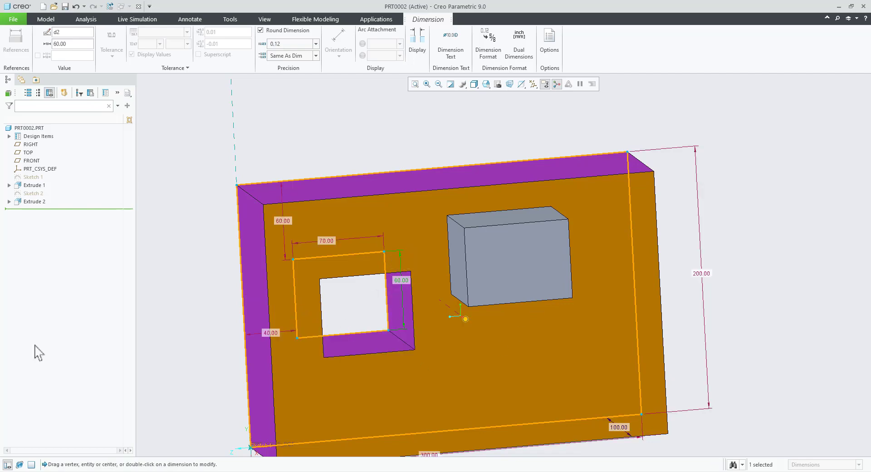
pyautogui.click(764, 223)
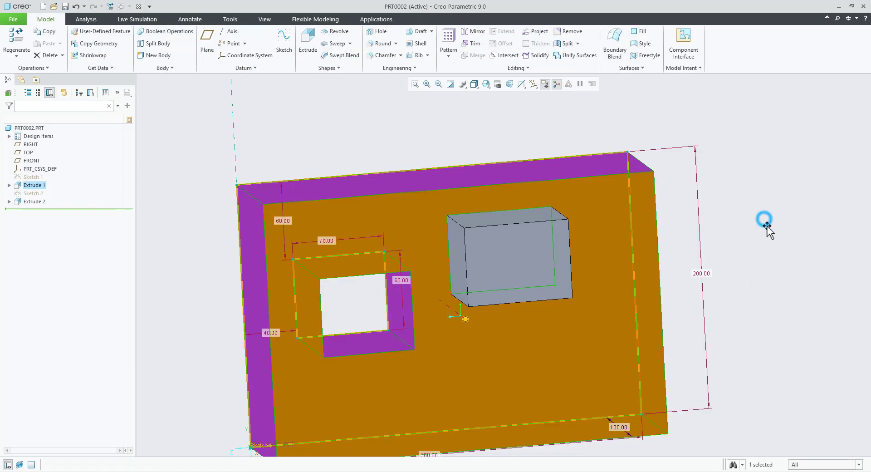
pyautogui.moveTo(703, 328)
pyautogui.mouseDown(button='middle')
pyautogui.moveTo(700, 297)
pyautogui.moveTo(710, 322)
pyautogui.mouseUp(button='middle')
pyautogui.scroll(3, 641, 323)
pyautogui.moveTo(616, 339); pyautogui.dragTo(495, 340, button='middle')
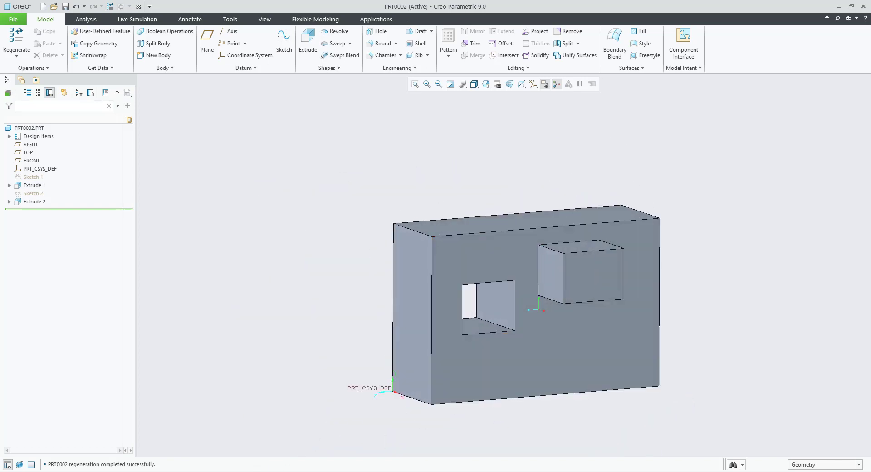
# Switch to the Creo Parametric 3.0 book PDF and select the closing sentence about the parent-child relationship under Parametric Nature.
pyautogui.hotkey('alt', 'Tab')
pyautogui.click(548, 369)
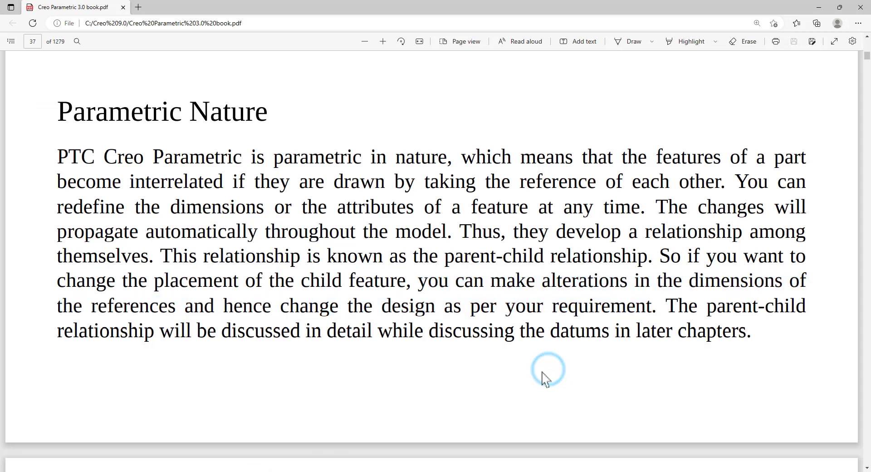
pyautogui.moveTo(679, 320); pyautogui.dragTo(754, 333)
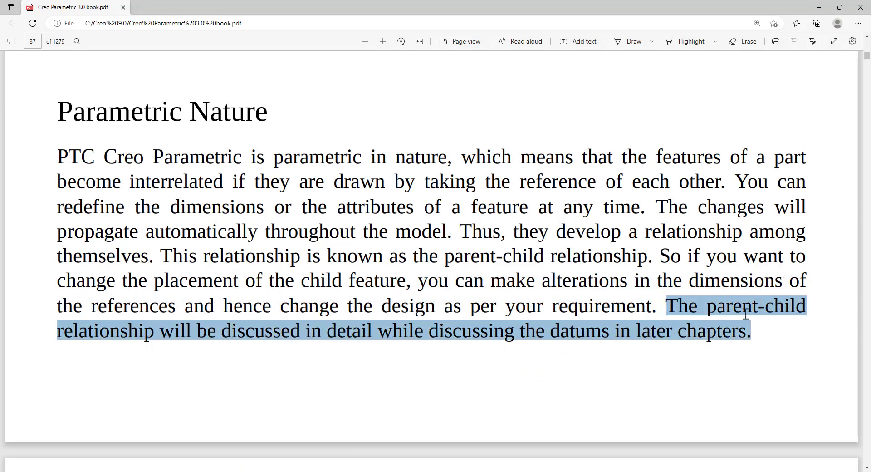
# Review the book's System Requirements section, boxing the heading and the operating system, monitor and processor items.
pyautogui.scroll(-8, 430, 385)
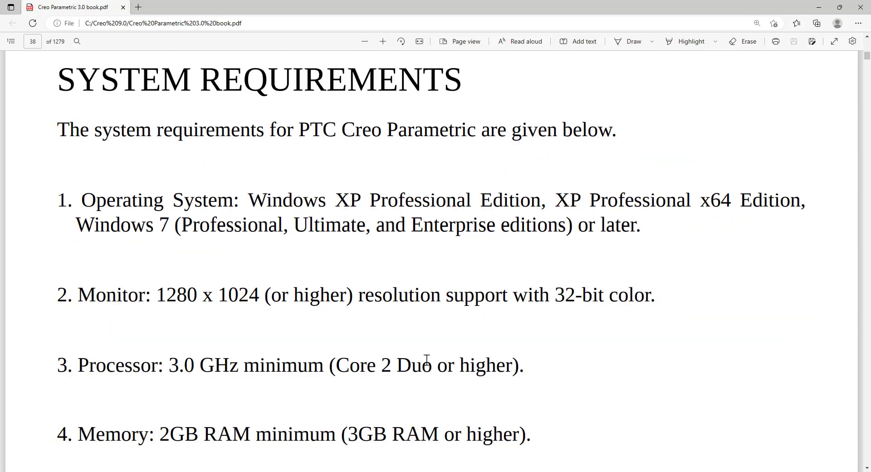
pyautogui.moveTo(47, 58)
pyautogui.mouseDown()
pyautogui.moveTo(213, 98)
pyautogui.moveTo(473, 108)
pyautogui.mouseUp()
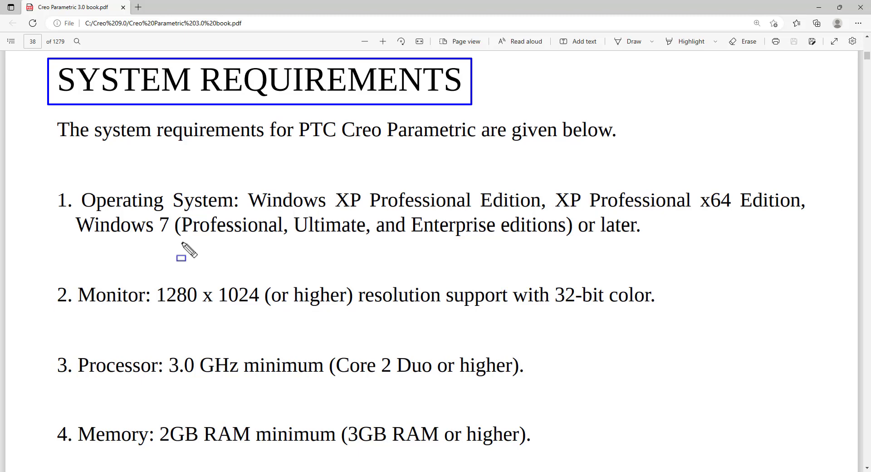
pyautogui.moveTo(51, 177); pyautogui.dragTo(824, 247)
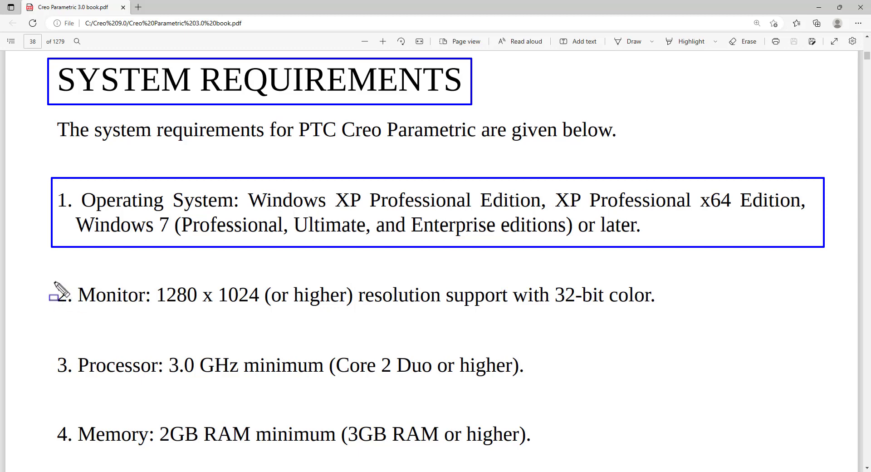
pyautogui.moveTo(48, 278)
pyautogui.mouseDown()
pyautogui.moveTo(217, 308)
pyautogui.moveTo(737, 314)
pyautogui.moveTo(673, 331)
pyautogui.mouseUp()
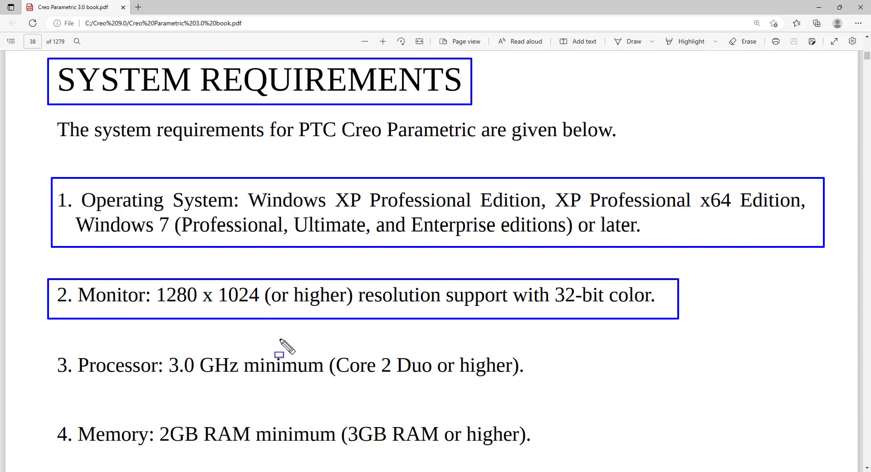
pyautogui.moveTo(47, 346)
pyautogui.mouseDown()
pyautogui.moveTo(342, 388)
pyautogui.moveTo(527, 387)
pyautogui.mouseUp()
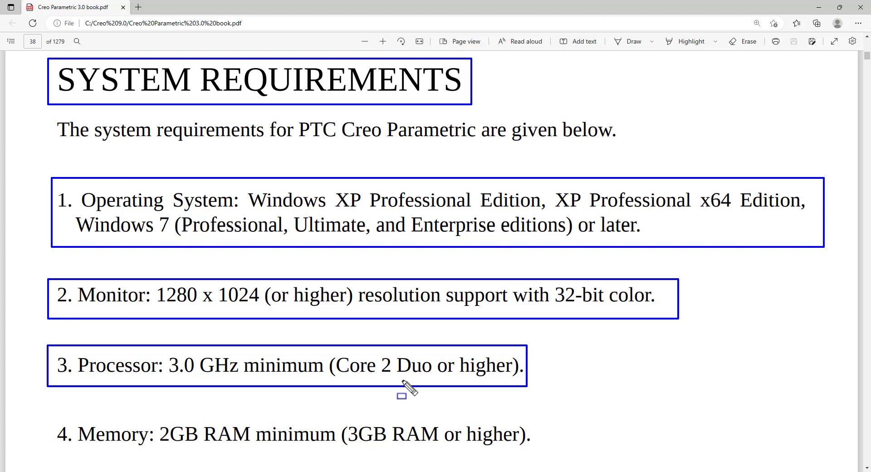
# Box the memory and hard disk space items in the system requirements list.
pyautogui.scroll(-3, 406, 399)
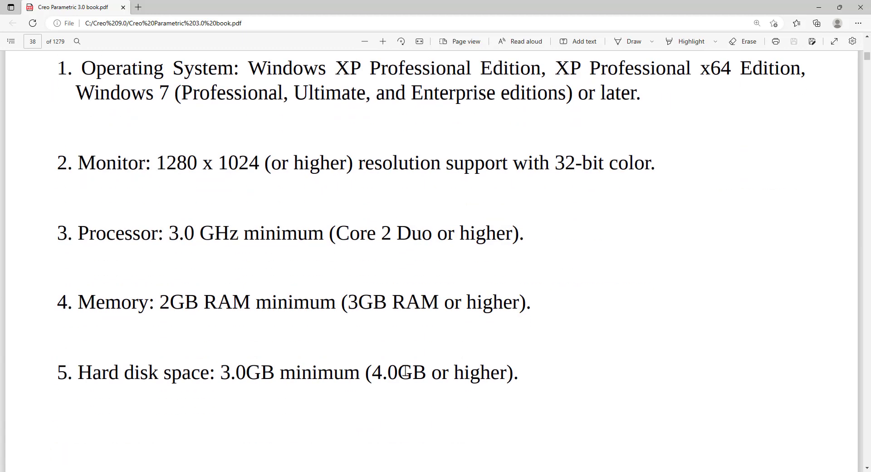
pyautogui.moveTo(39, 282); pyautogui.dragTo(555, 329)
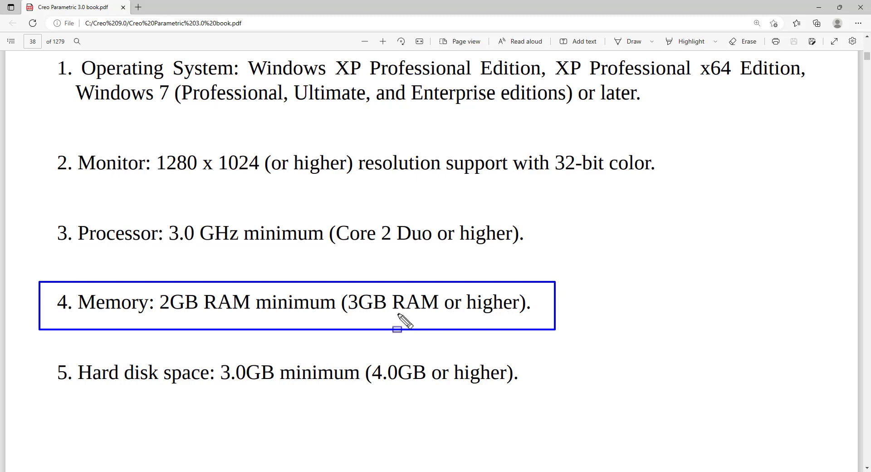
pyautogui.moveTo(46, 349)
pyautogui.mouseDown()
pyautogui.moveTo(282, 396)
pyautogui.moveTo(500, 408)
pyautogui.moveTo(542, 399)
pyautogui.mouseUp()
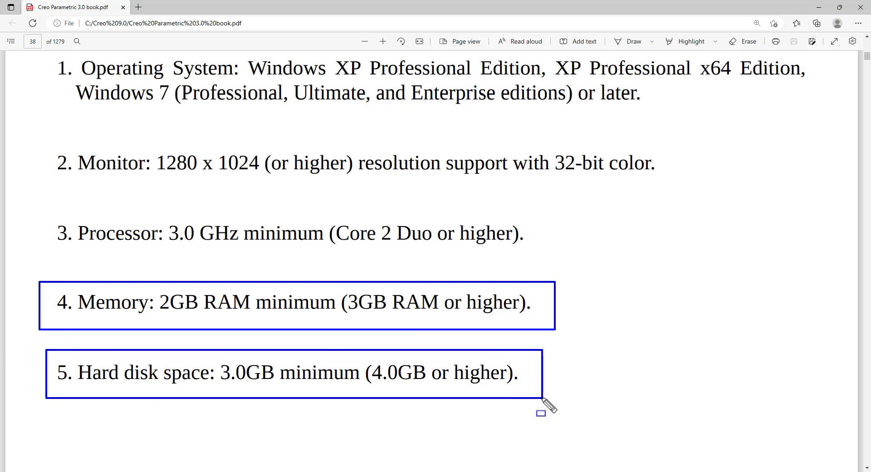
pyautogui.moveTo(542, 398); pyautogui.dragTo(543, 398)
# Box the network card, 3-button mouse and graphics card requirements on page 39, then clear the markings.
pyautogui.scroll(-10, 50, 140)
pyautogui.moveTo(51, 139)
pyautogui.mouseDown()
pyautogui.moveTo(178, 179)
pyautogui.moveTo(513, 182)
pyautogui.mouseUp()
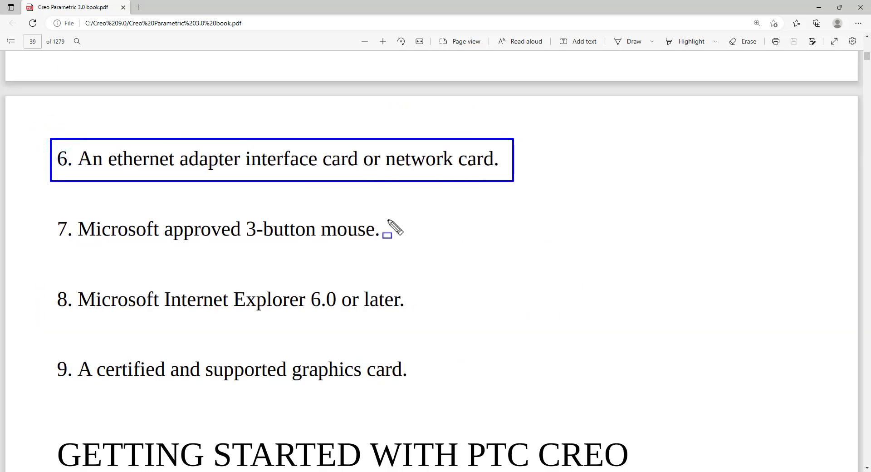
pyautogui.moveTo(394, 213); pyautogui.dragTo(49, 252)
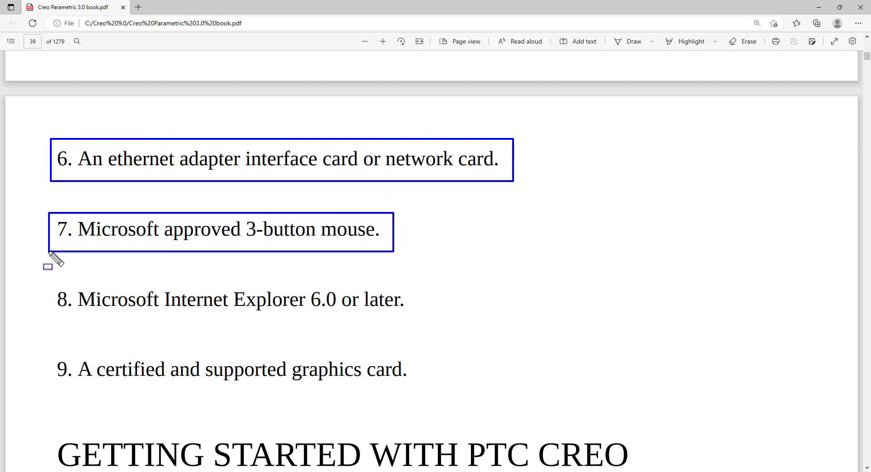
pyautogui.moveTo(46, 347)
pyautogui.mouseDown()
pyautogui.moveTo(262, 383)
pyautogui.moveTo(418, 387)
pyautogui.mouseUp()
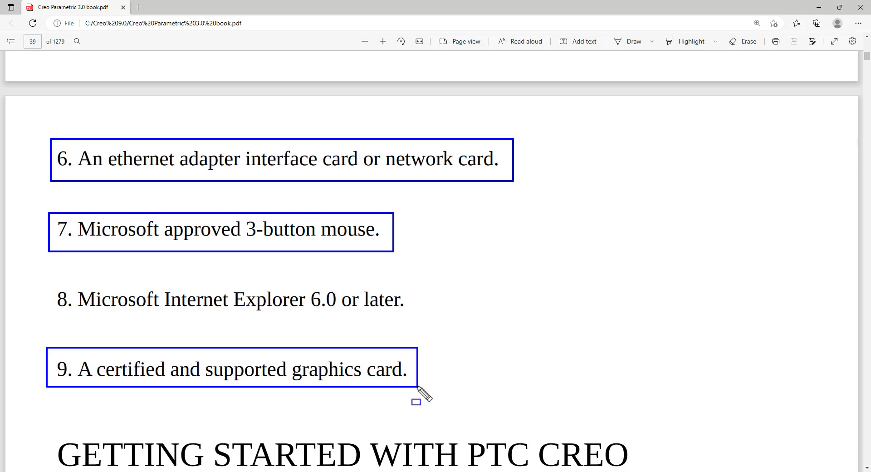
pyautogui.press('Escape')
pyautogui.scroll(1, 382, 371)
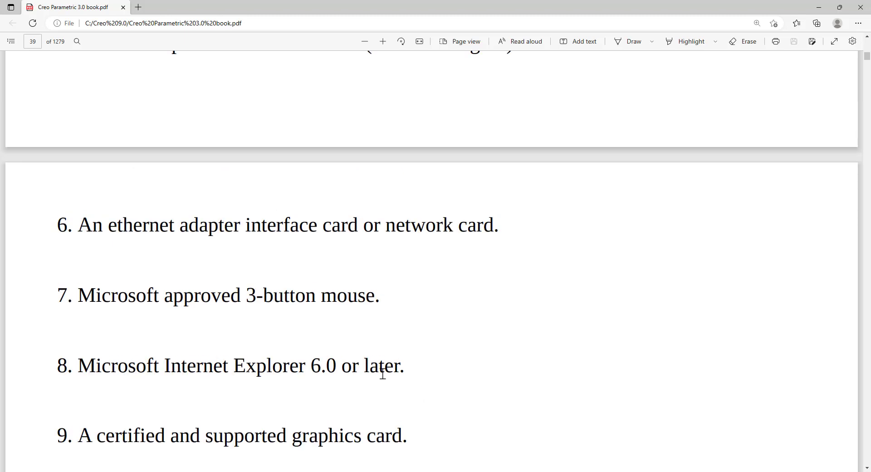
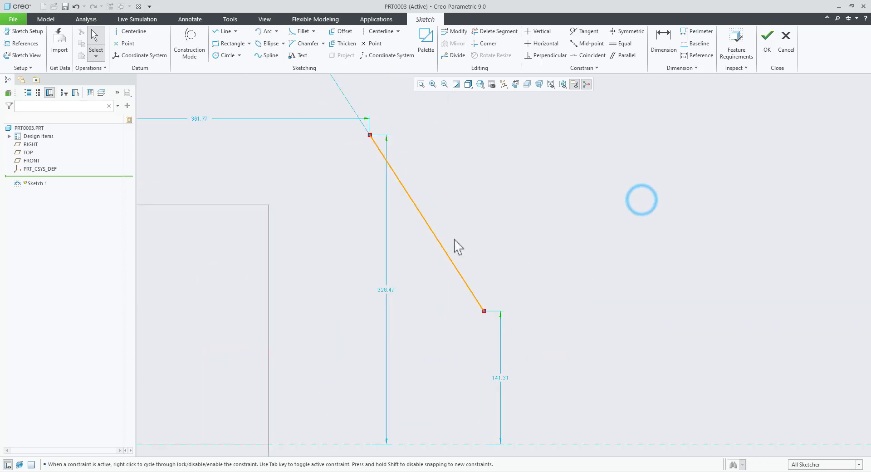
# Divide the slanted sketch line into two entities near its middle.
pyautogui.scroll(-5, 503, 250)
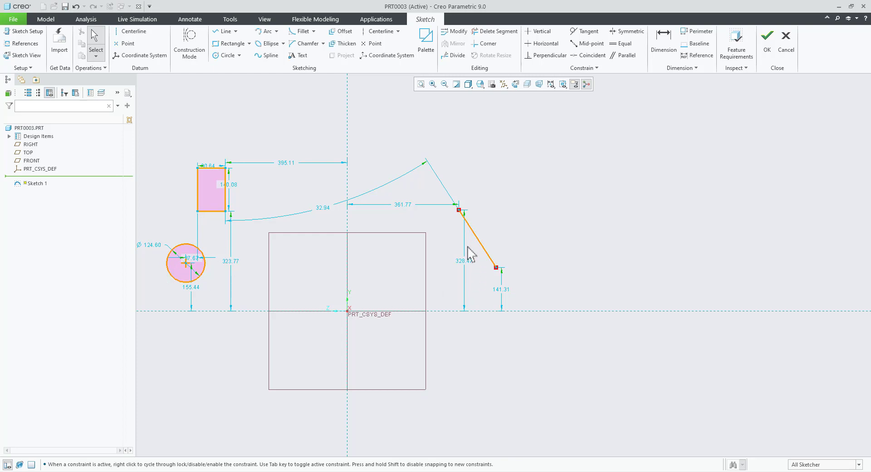
pyautogui.scroll(4, 515, 238)
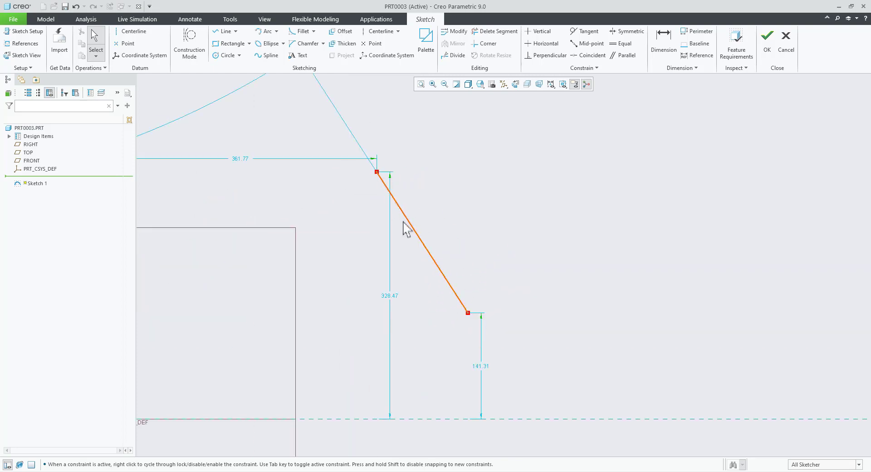
pyautogui.click(453, 55)
pyautogui.click(422, 240)
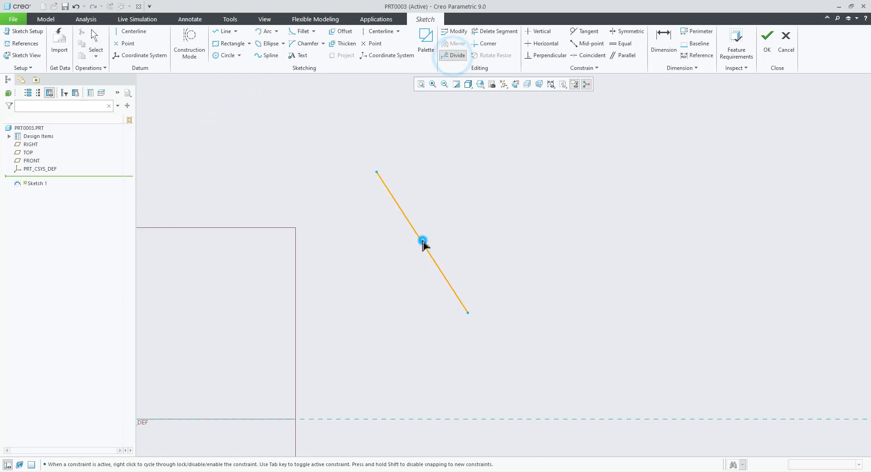
pyautogui.middleClick(524, 256)
# Select the upper and lower segments of the divided line in turn to check that they are separate entities.
pyautogui.click(442, 272)
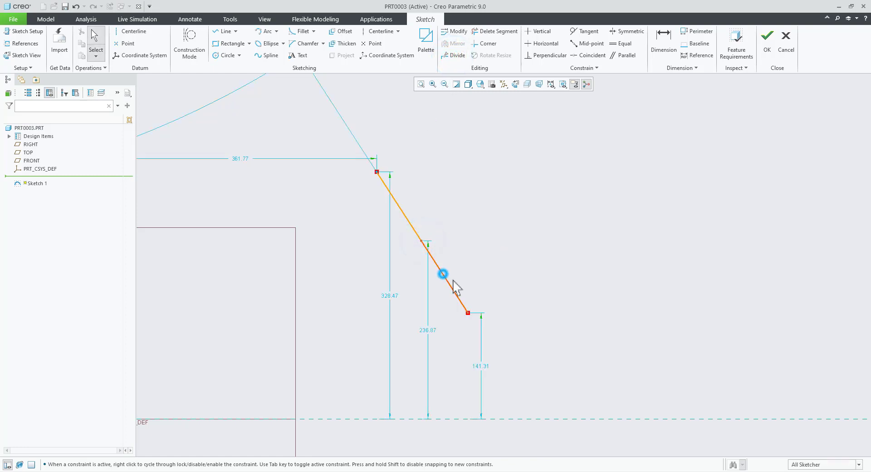
pyautogui.click(403, 210)
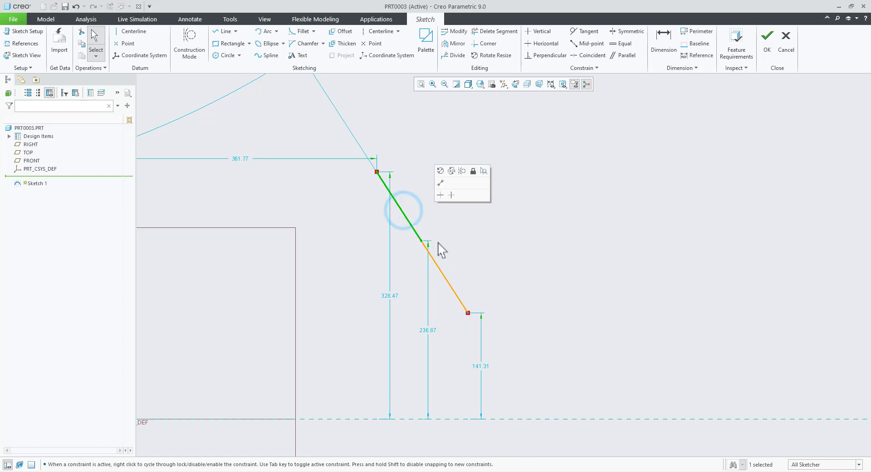
pyautogui.click(463, 257)
pyautogui.click(444, 276)
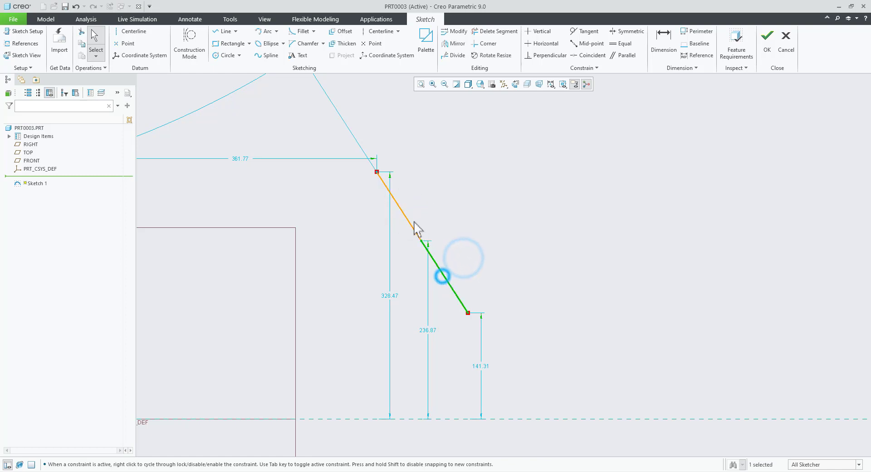
pyautogui.click(381, 206)
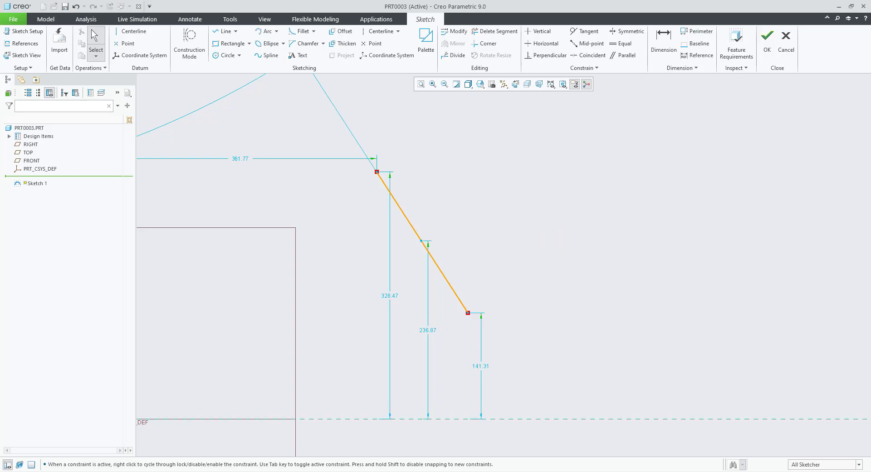
# Switch to the book PDF, box the Dimension heading and its definition on page 40, and return to the Creo sketch.
pyautogui.click(257, 471)
pyautogui.scroll(-4, 492, 336)
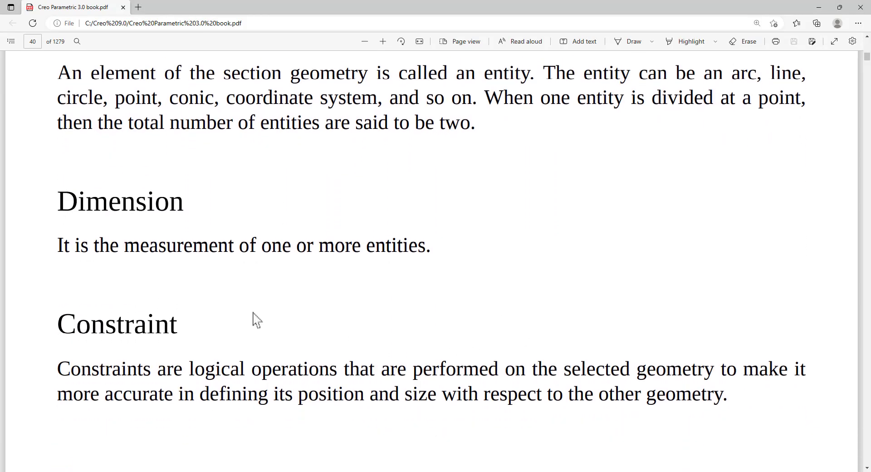
pyautogui.moveTo(44, 182); pyautogui.dragTo(201, 221)
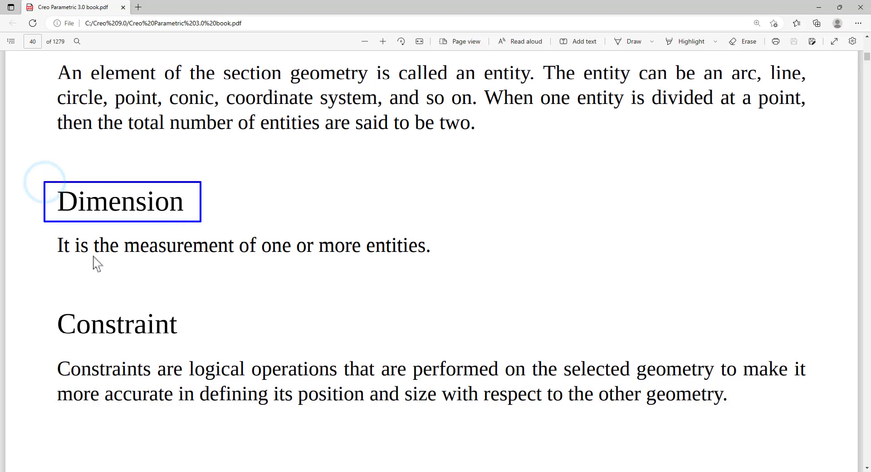
pyautogui.moveTo(45, 230)
pyautogui.mouseDown()
pyautogui.moveTo(151, 257)
pyautogui.moveTo(440, 261)
pyautogui.mouseUp()
pyautogui.press('Escape')
pyautogui.click(325, 471)
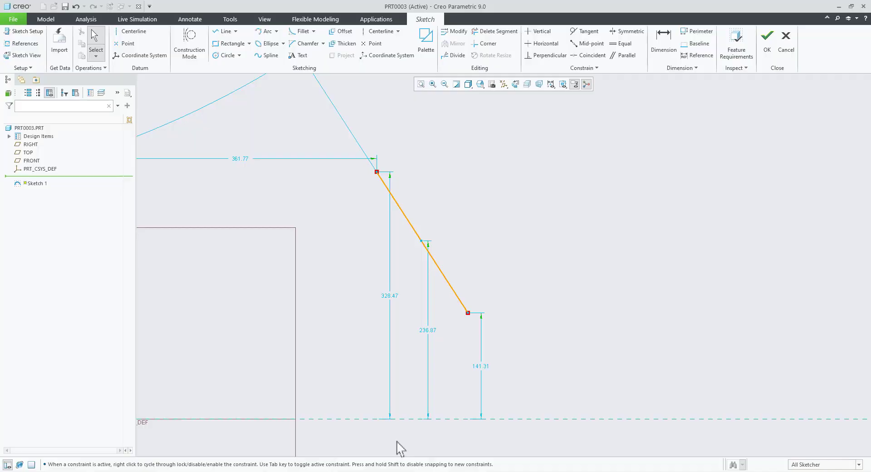
# Dimension the rectangle's outer vertical edge from the vertical reference line and set the distance to 400.
pyautogui.scroll(3, 534, 321)
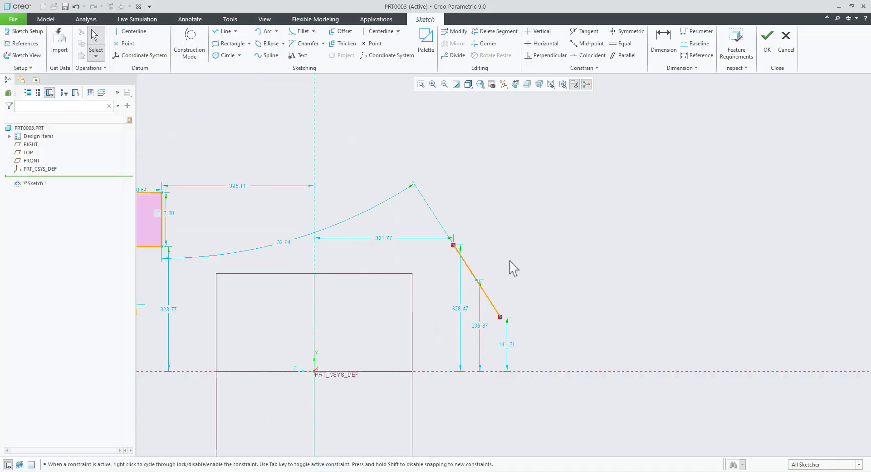
pyautogui.scroll(2, 503, 260)
pyautogui.scroll(-2, 147, 251)
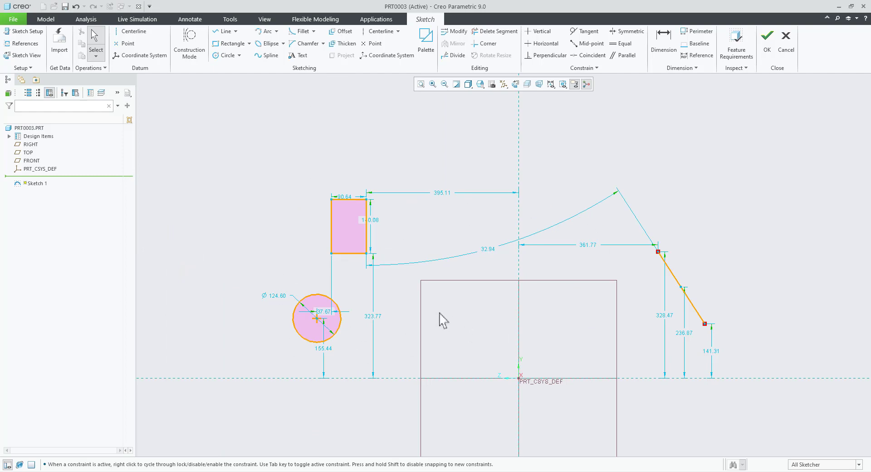
pyautogui.scroll(3, 443, 320)
pyautogui.scroll(-2, 628, 324)
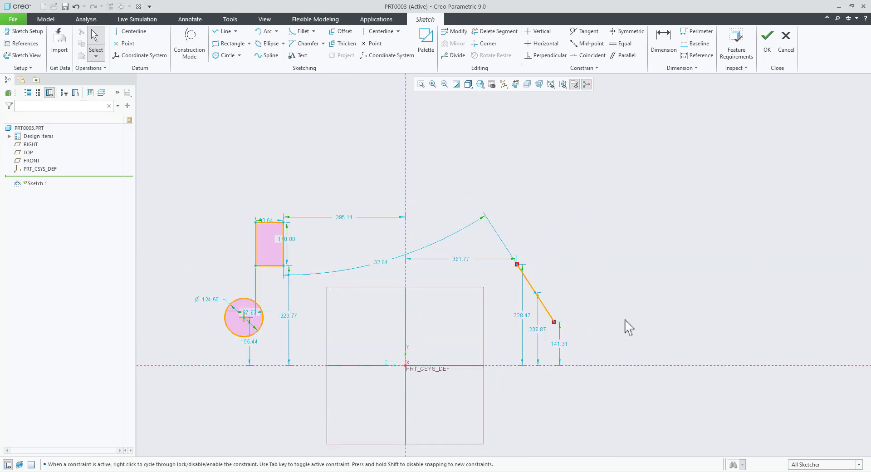
pyautogui.click(668, 53)
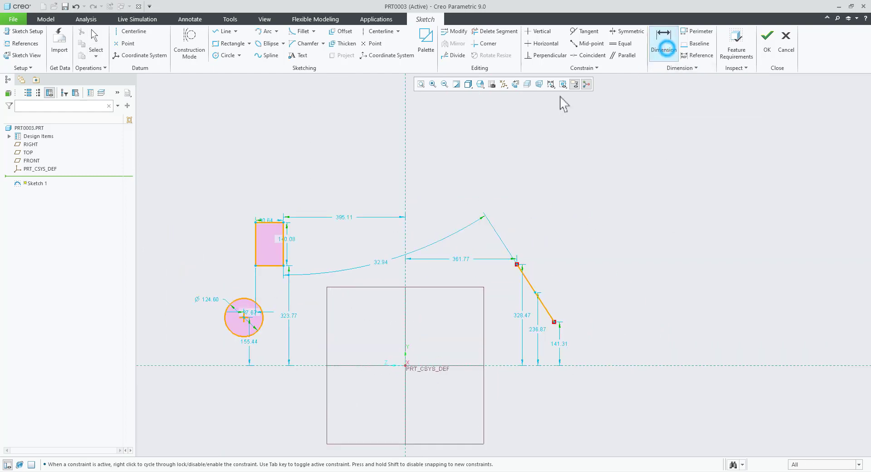
pyautogui.click(404, 312)
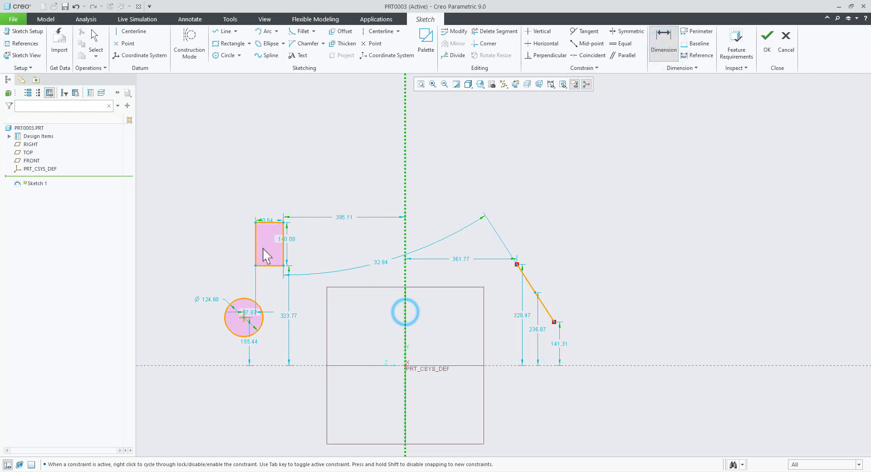
pyautogui.click(256, 246)
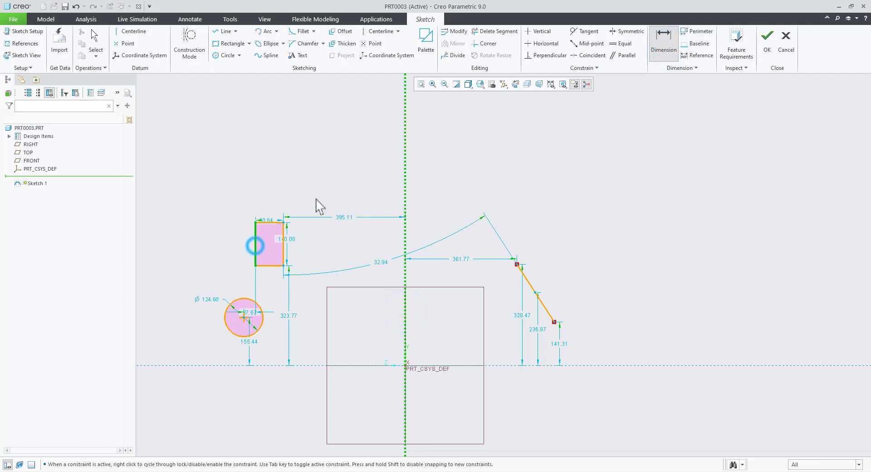
pyautogui.middleClick(330, 174)
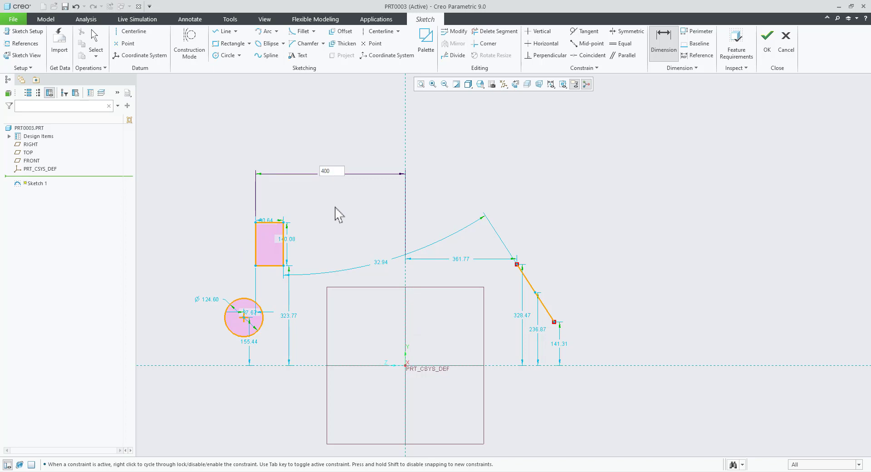
pyautogui.write('400')
pyautogui.press('Return')
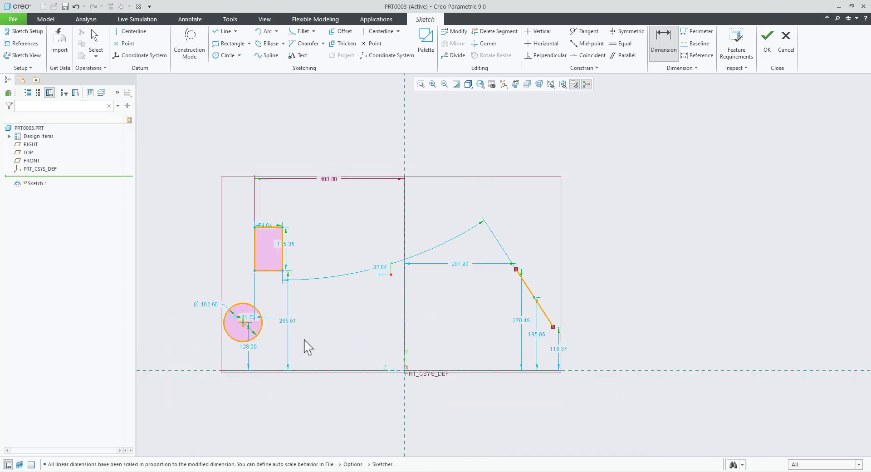
# Dimension the rectangle's upper edge from the horizontal reference line and set the height to 300.
pyautogui.click(300, 371)
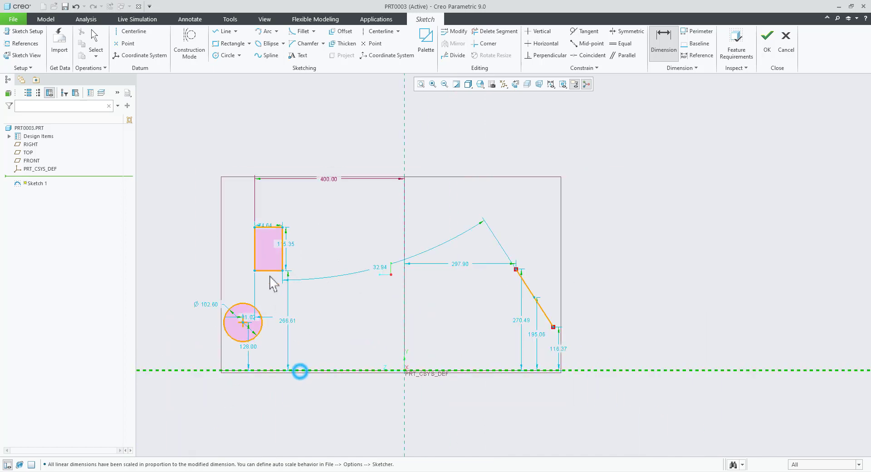
pyautogui.click(268, 227)
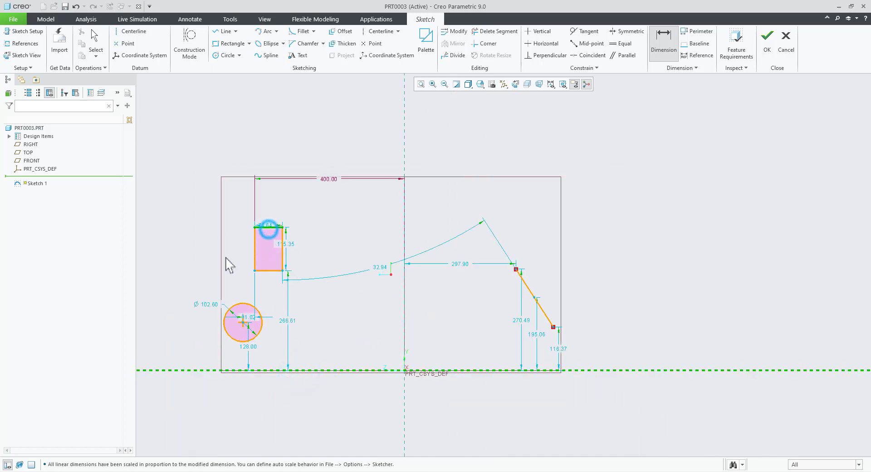
pyautogui.middleClick(161, 303)
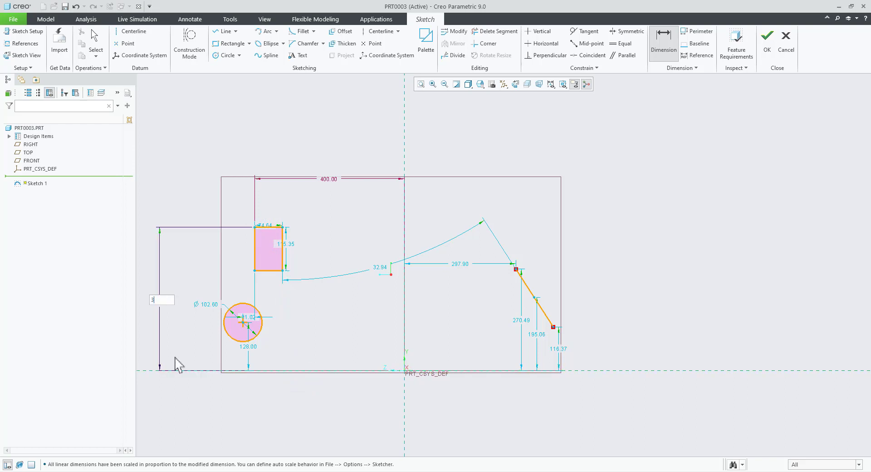
pyautogui.press('Return')
pyautogui.scroll(1, 378, 323)
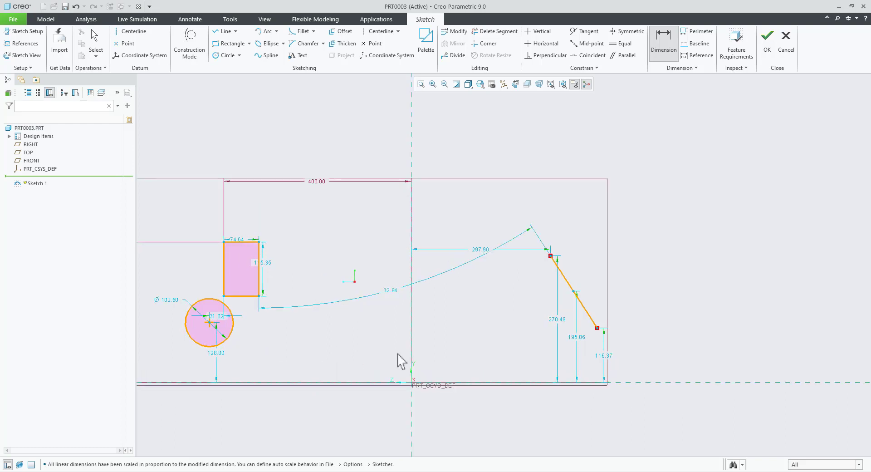
# Dimension the slanted line's division point horizontally from the vertical reference line and set the distance to 350.
pyautogui.click(353, 318)
pyautogui.click(411, 344)
pyautogui.middleClick(491, 306)
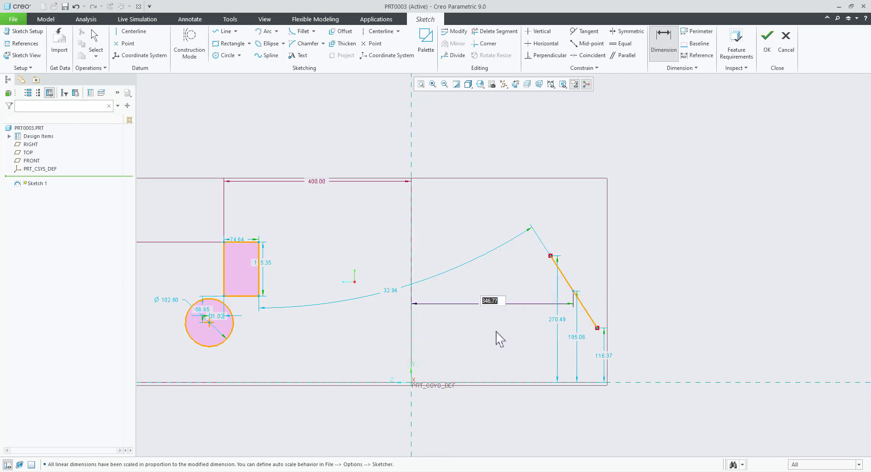
pyautogui.write('350')
pyautogui.press('Return')
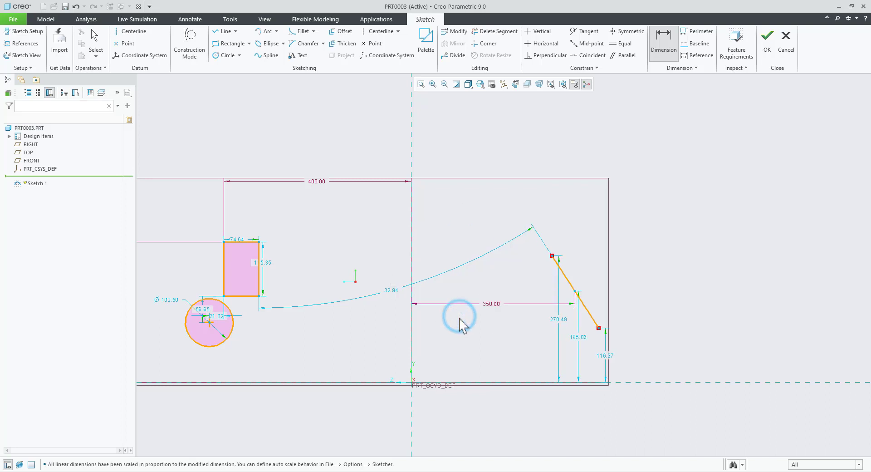
# Switch to the book PDF, box the Constraint heading and its definition on page 40, and return to the Creo sketch.
pyautogui.hotkey('alt', 'Tab')
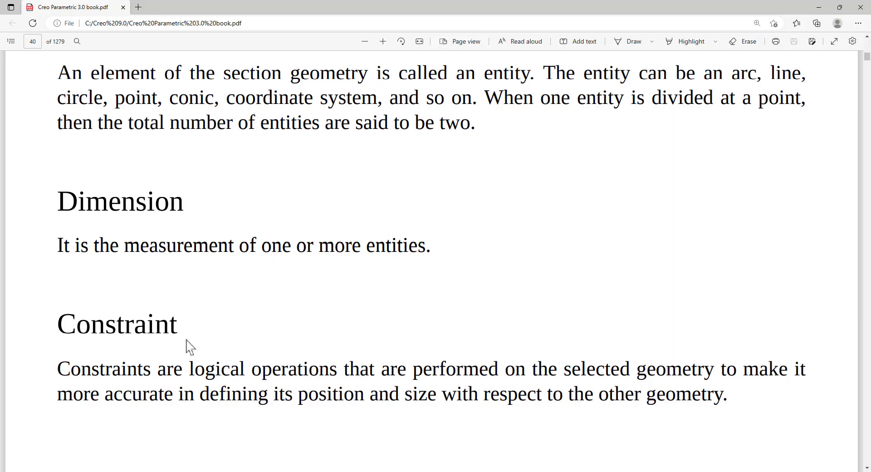
pyautogui.moveTo(54, 305); pyautogui.dragTo(198, 344)
pyautogui.moveTo(54, 357); pyautogui.dragTo(815, 421)
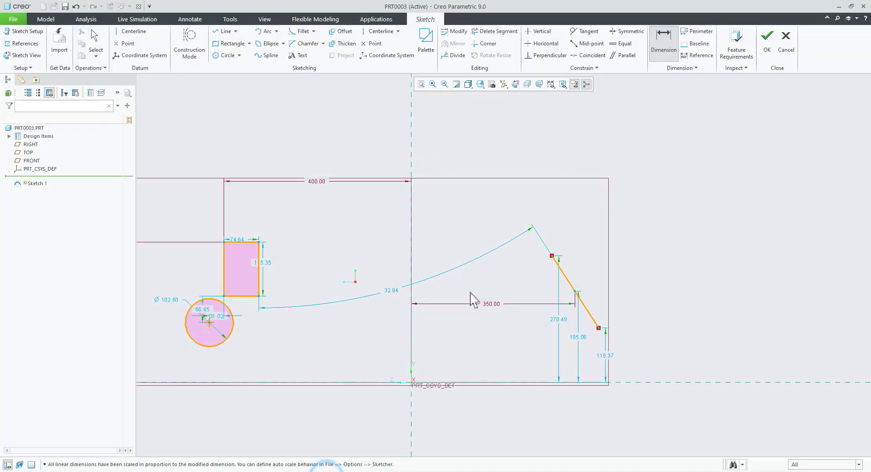
# Delete all entities and dimensions of the sketch and restore the default view orientation.
pyautogui.scroll(3, 472, 297)
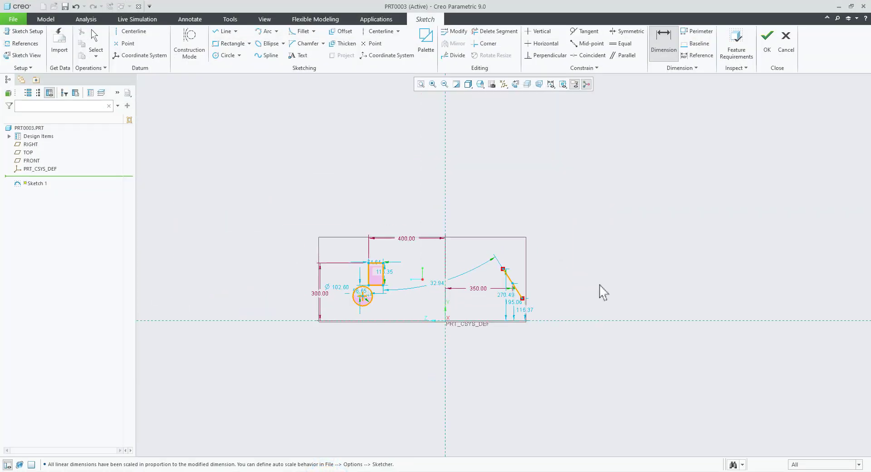
pyautogui.click(275, 217)
pyautogui.click(560, 261)
pyautogui.moveTo(210, 201)
pyautogui.mouseDown()
pyautogui.moveTo(622, 403)
pyautogui.moveTo(624, 392)
pyautogui.mouseUp()
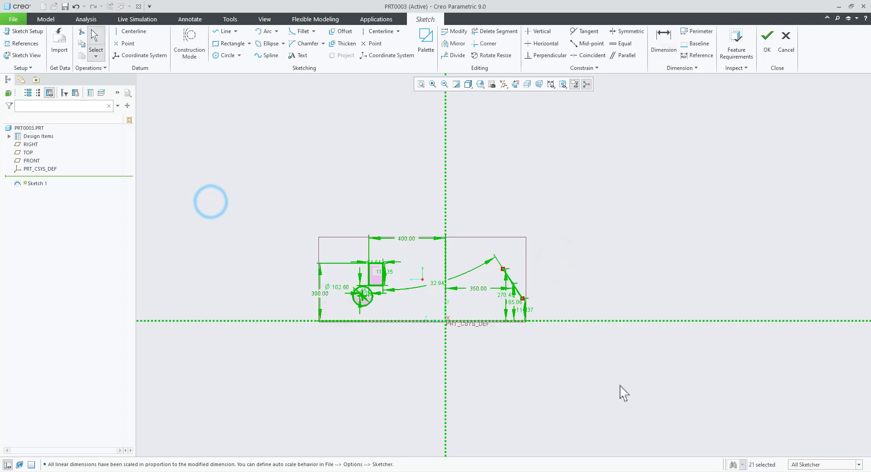
pyautogui.press('Delete')
pyautogui.hotkey('ctrl', 'd')
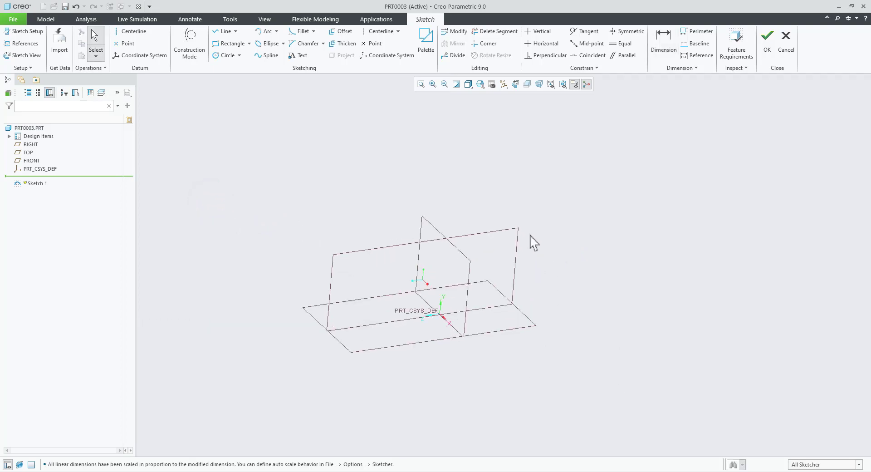
# Finish the emptied sketch and start a new one on the datum plane perpendicular to the X axis.
pyautogui.click(519, 229)
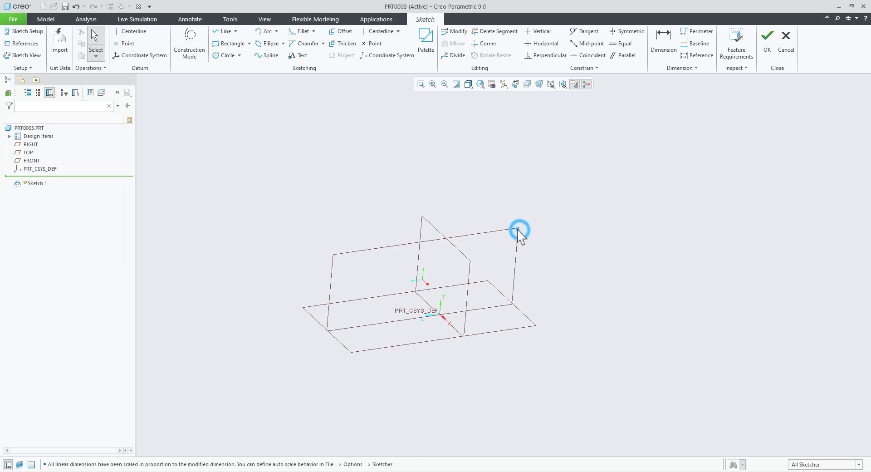
pyautogui.click(767, 45)
pyautogui.click(434, 256)
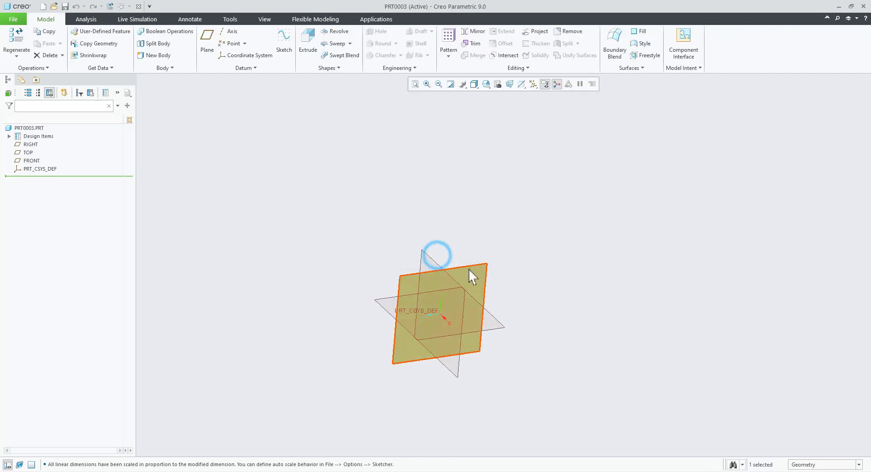
pyautogui.click(469, 268)
pyautogui.click(475, 226)
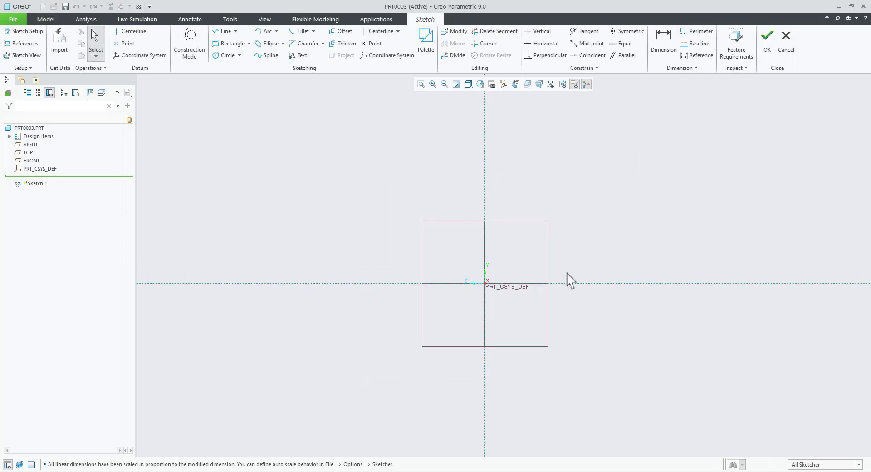
# Sketch a slanted line outside the plane's square outline, at about 112° to the horizontal reference.
pyautogui.click(223, 31)
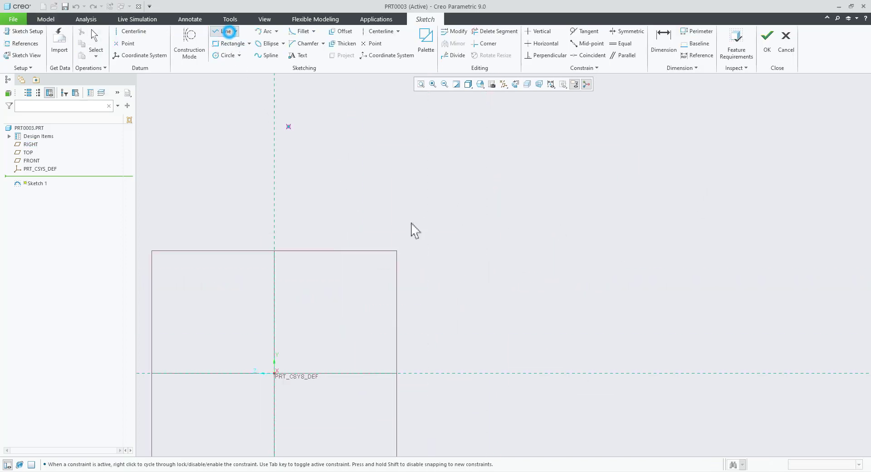
pyautogui.click(517, 186)
pyautogui.click(563, 299)
pyautogui.middleClick(706, 225)
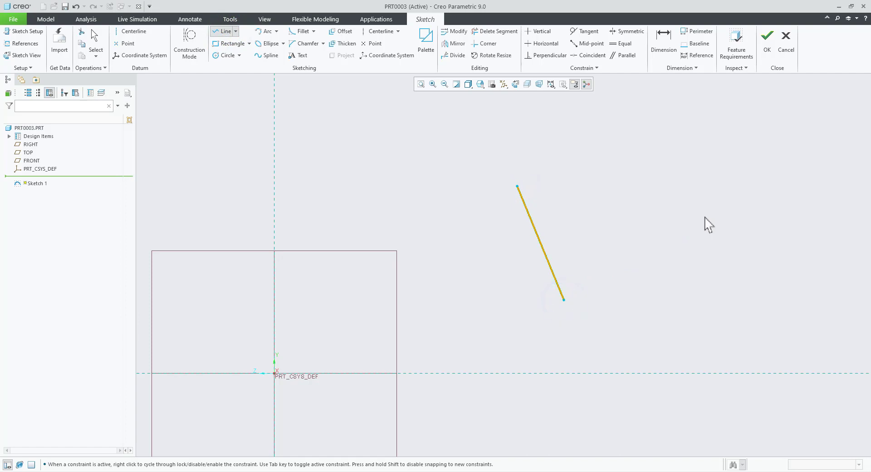
pyautogui.middleClick(705, 226)
# Sketch a circle about 200 in diameter, centred about 325 from the vertical reference, beside the slanted line.
pyautogui.click(226, 55)
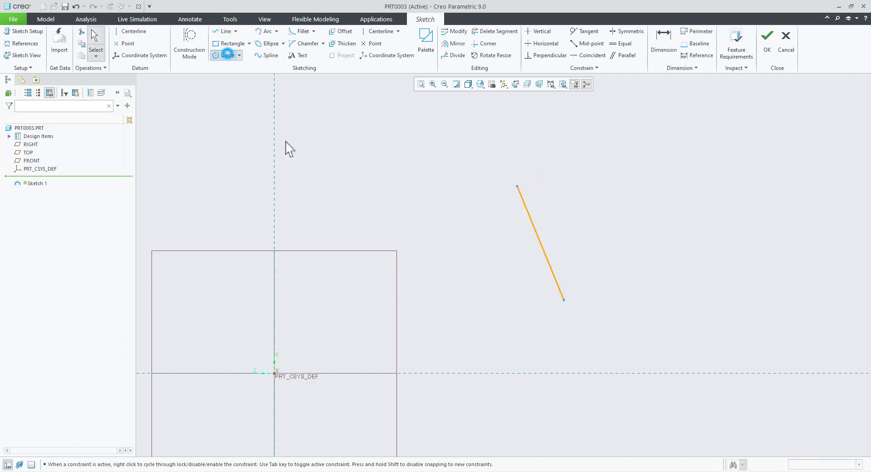
pyautogui.click(430, 277)
pyautogui.click(431, 325)
pyautogui.middleClick(517, 337)
pyautogui.click(550, 326)
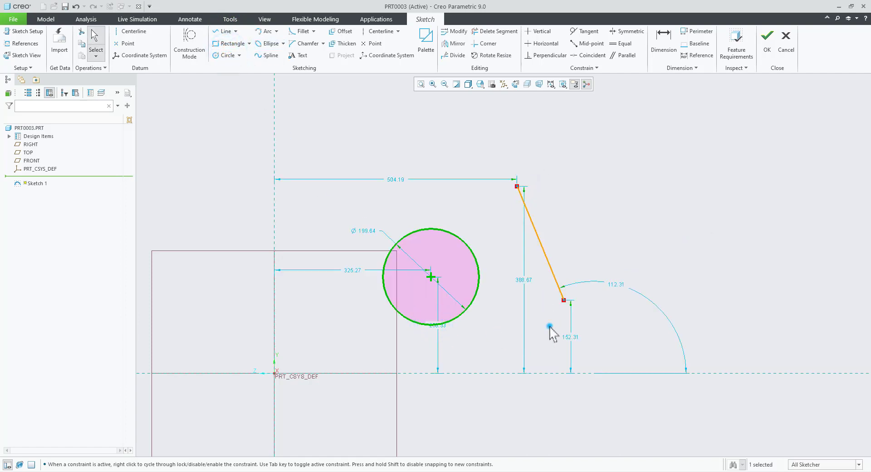
# Mark the set of available sketch constraint commands with a box on screen.
pyautogui.scroll(-2, 542, 263)
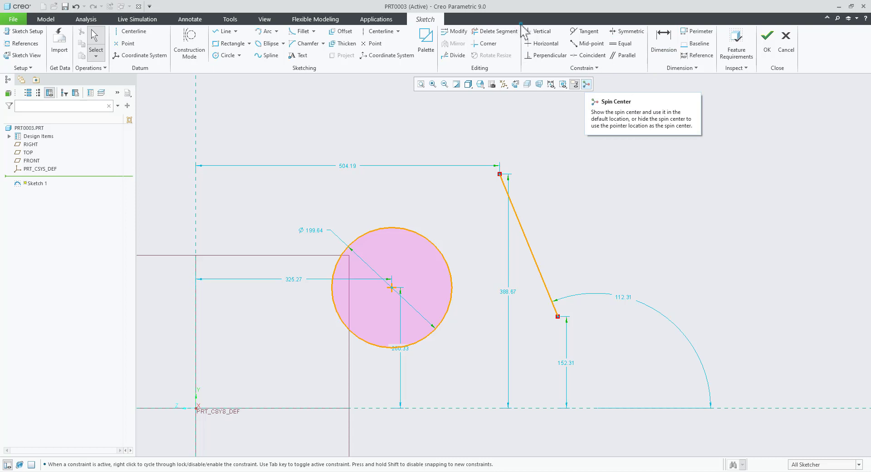
pyautogui.moveTo(520, 23); pyautogui.dragTo(651, 77)
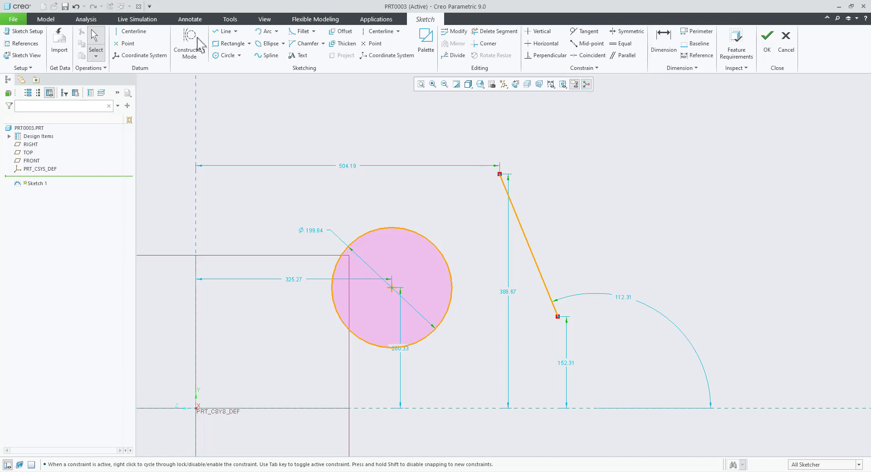
# Sketch a horizontal line about 167 long beyond the lower end of the slanted line.
pyautogui.click(223, 31)
pyautogui.click(639, 346)
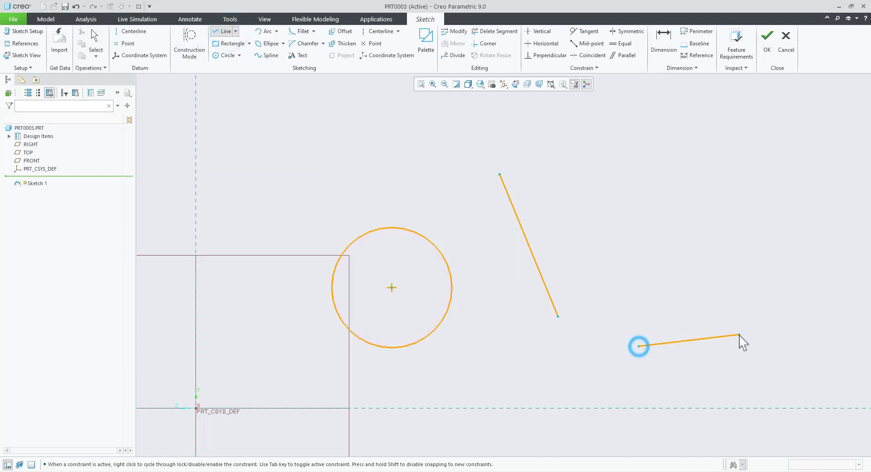
pyautogui.click(739, 346)
pyautogui.middleClick(768, 245)
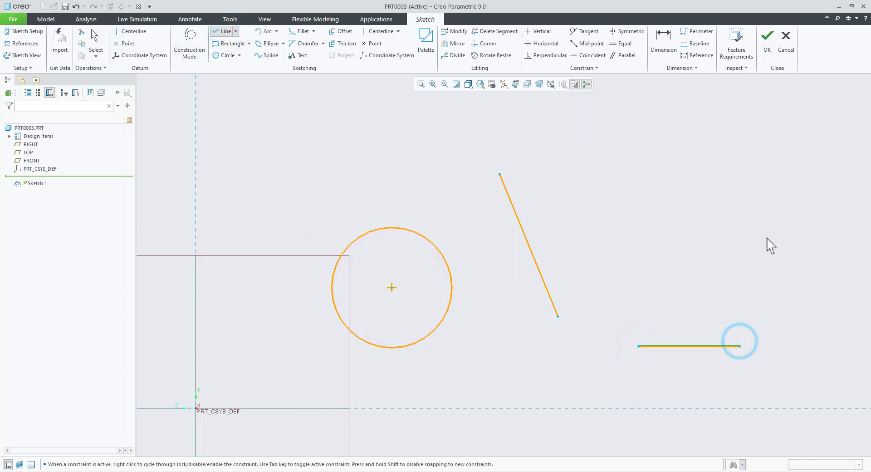
pyautogui.click(793, 295)
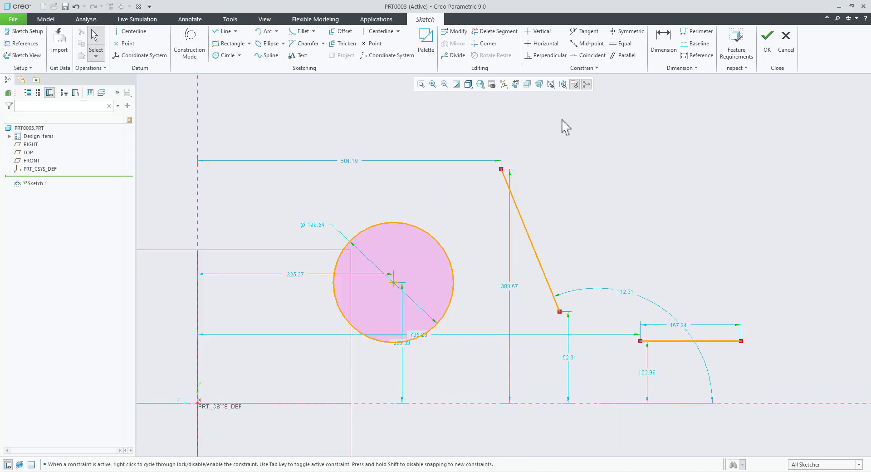
# Hide the dimensions in the sketch by turning off Dimensions Display.
pyautogui.click(551, 84)
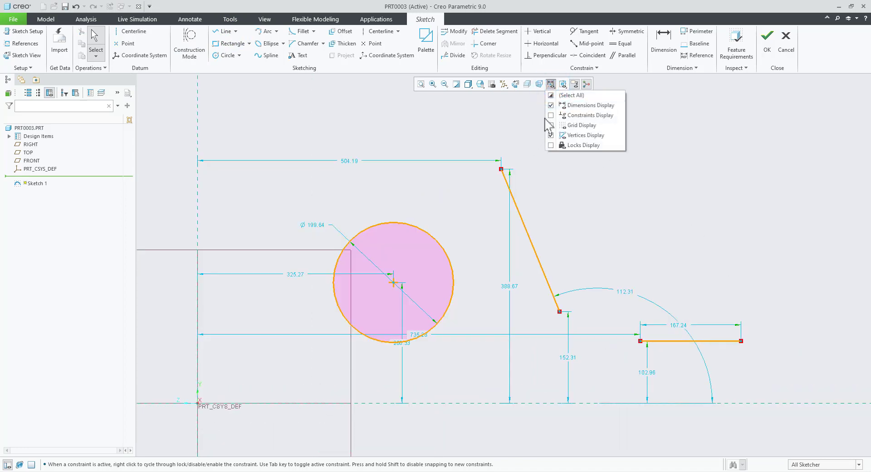
pyautogui.click(551, 105)
pyautogui.click(593, 262)
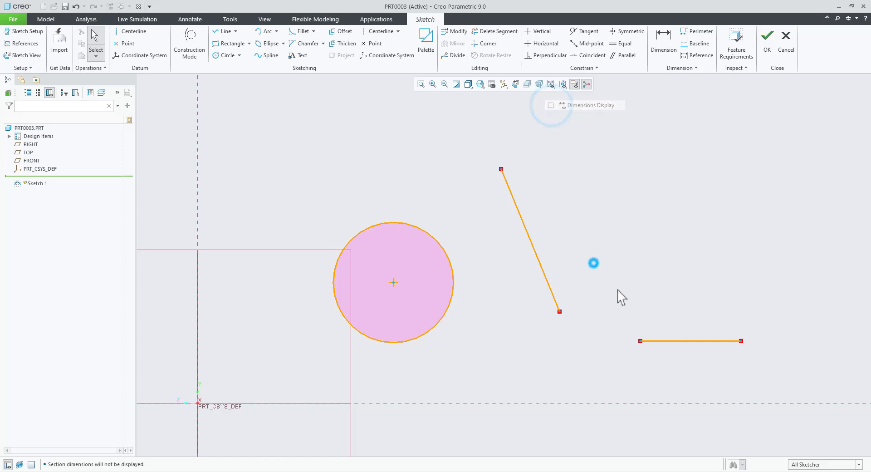
# Apply a Vertical constraint to the slanted line beside the circle.
pyautogui.scroll(-2, 742, 349)
pyautogui.scroll(1, 701, 280)
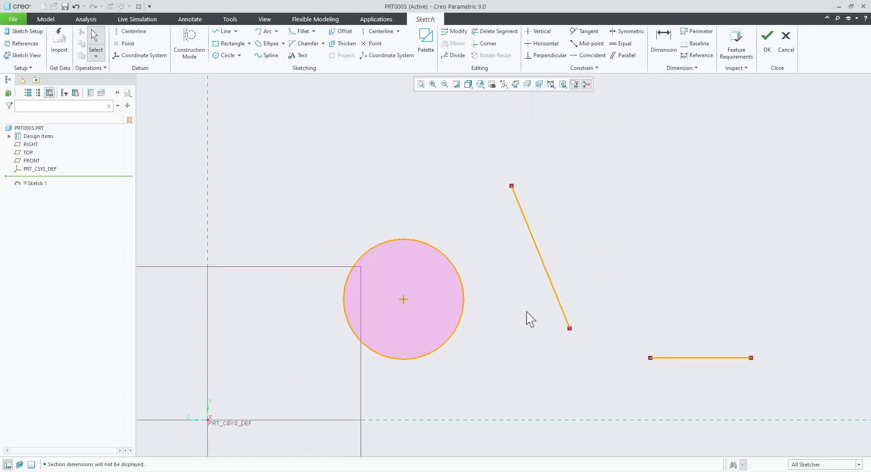
pyautogui.click(545, 35)
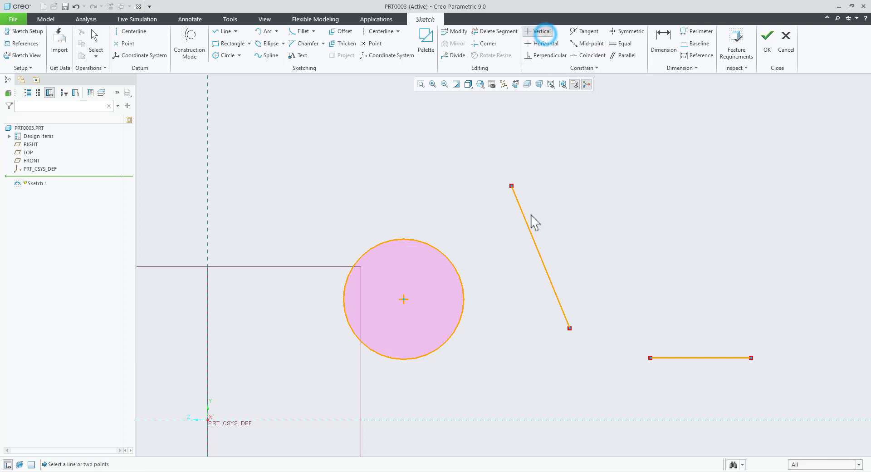
pyautogui.click(527, 224)
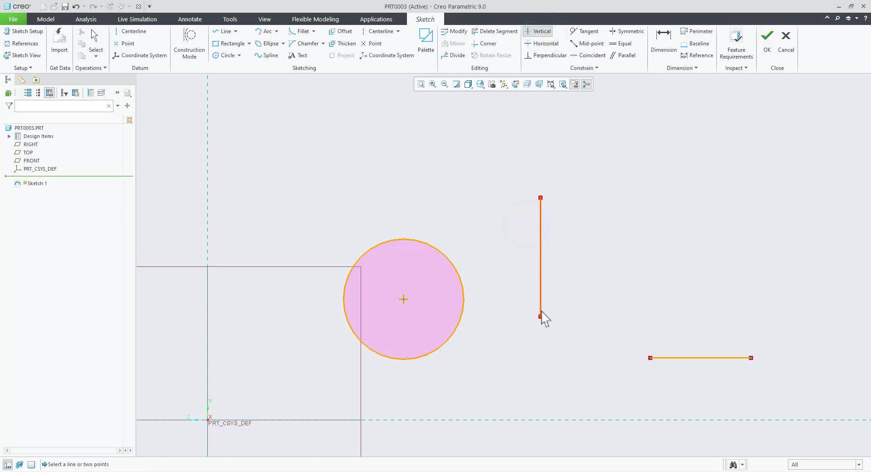
pyautogui.middleClick(608, 249)
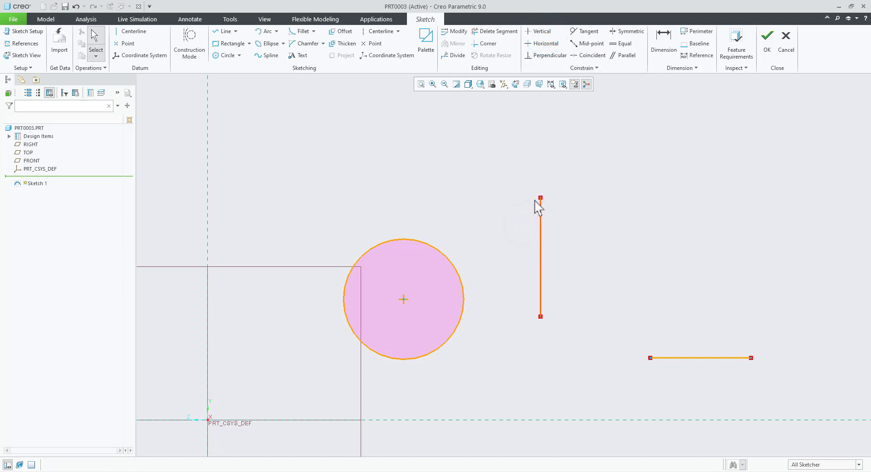
# Show the constraint symbols in the sketch by turning on Constraints Display.
pyautogui.click(550, 84)
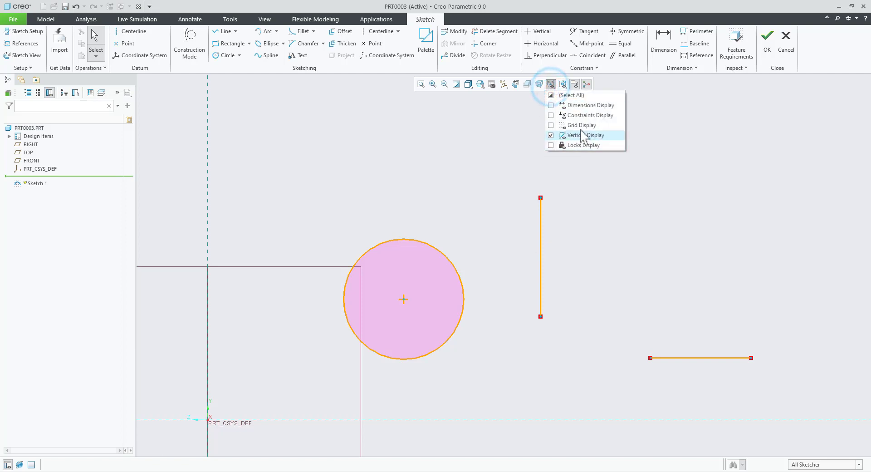
pyautogui.click(551, 116)
pyautogui.click(589, 207)
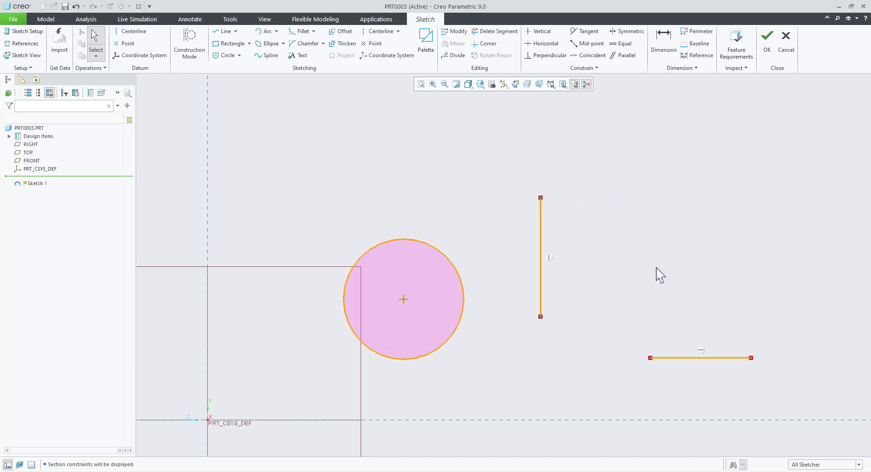
# Undo the Vertical constraint on the line beside the circle.
pyautogui.hotkey('ctrl', 'z')
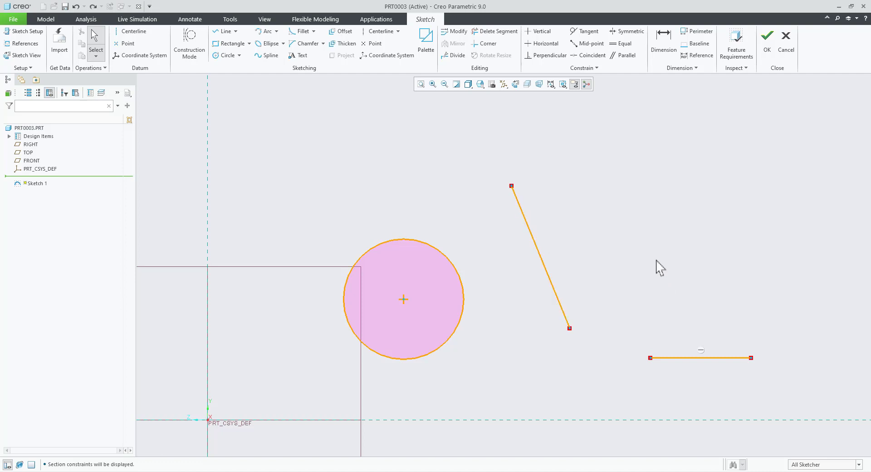
pyautogui.click(657, 267)
# Apply a Tangent constraint between the circle and the slanted line.
pyautogui.click(585, 31)
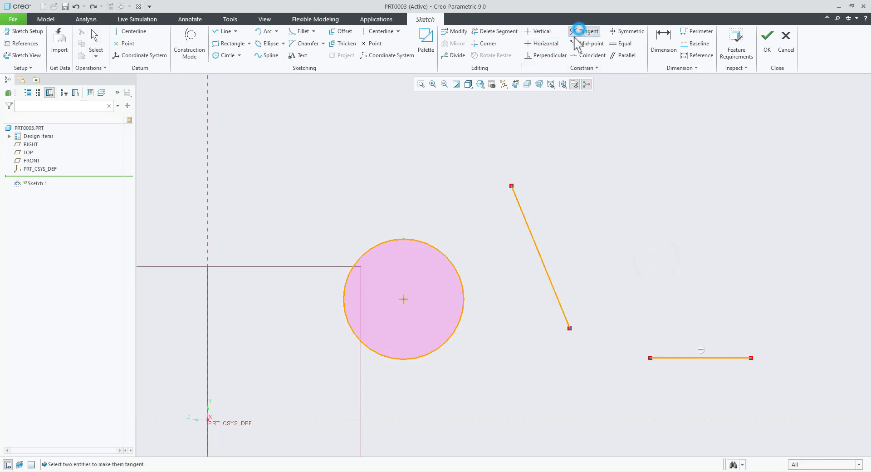
pyautogui.click(461, 273)
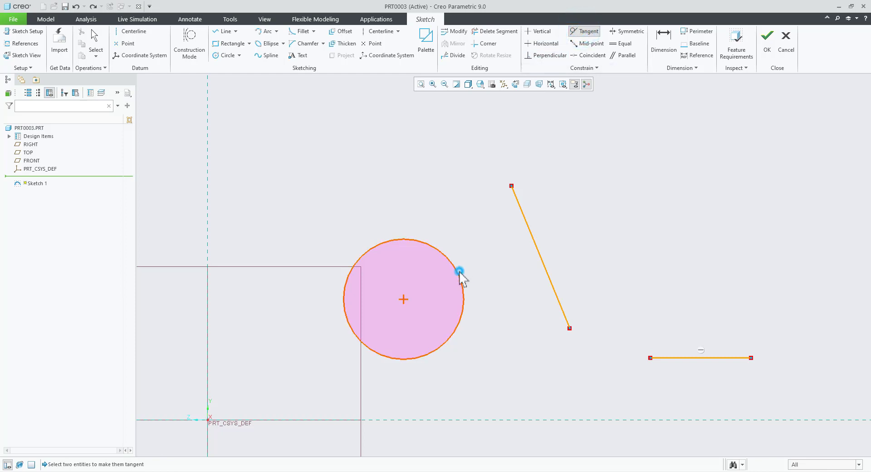
pyautogui.click(519, 202)
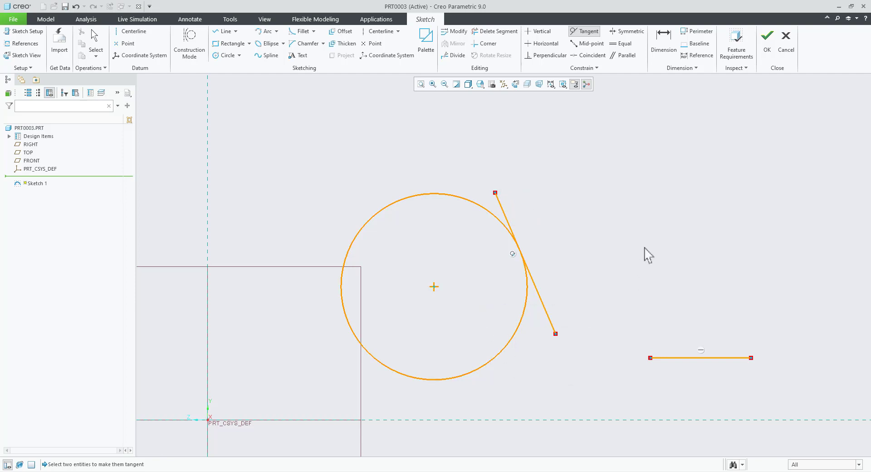
# Constrain the slanted line to be perpendicular to the horizontal line.
pyautogui.click(554, 56)
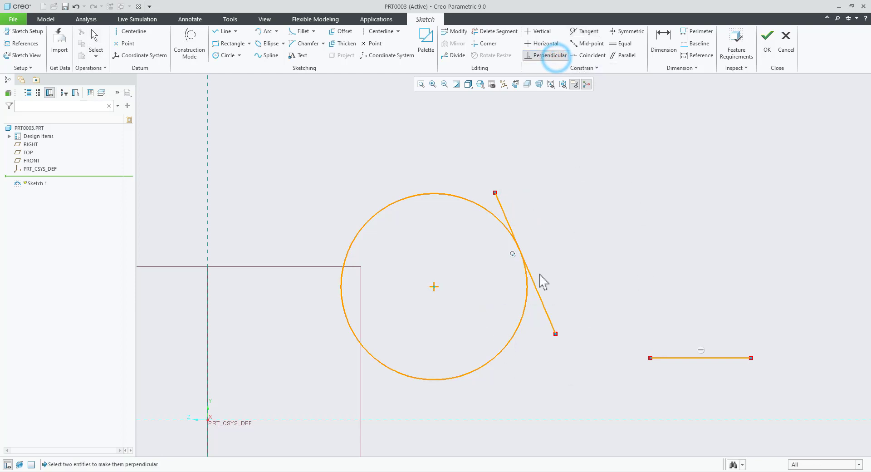
pyautogui.click(535, 285)
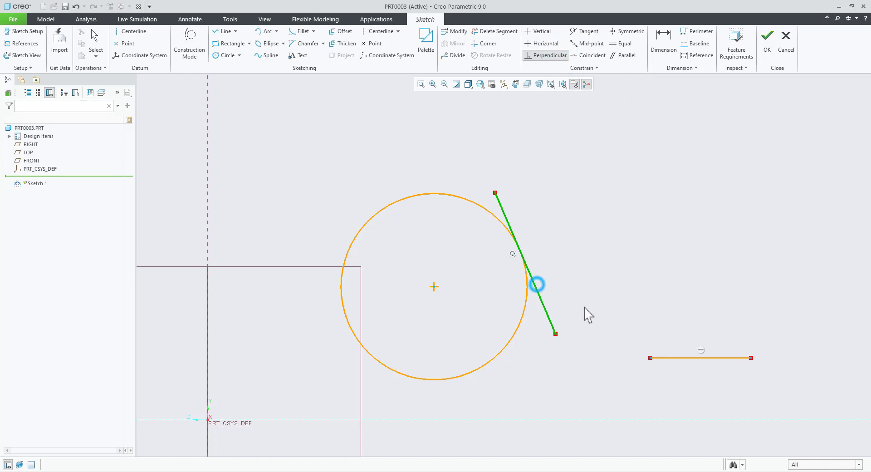
pyautogui.click(669, 357)
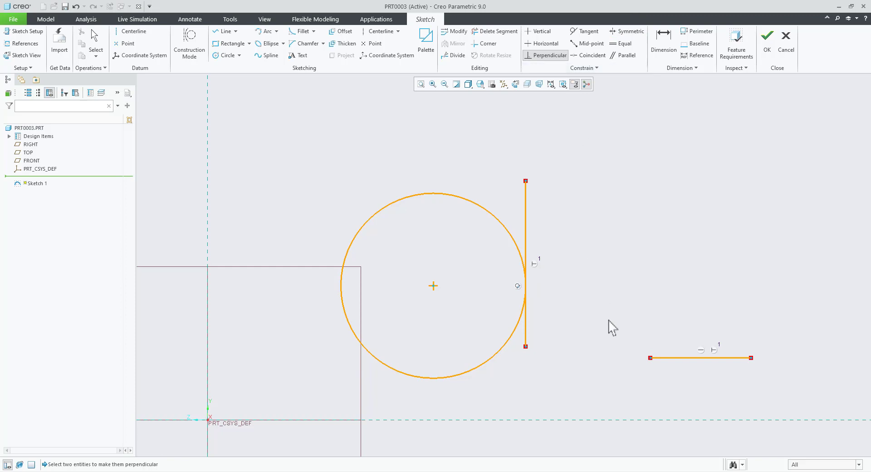
pyautogui.middleClick(602, 280)
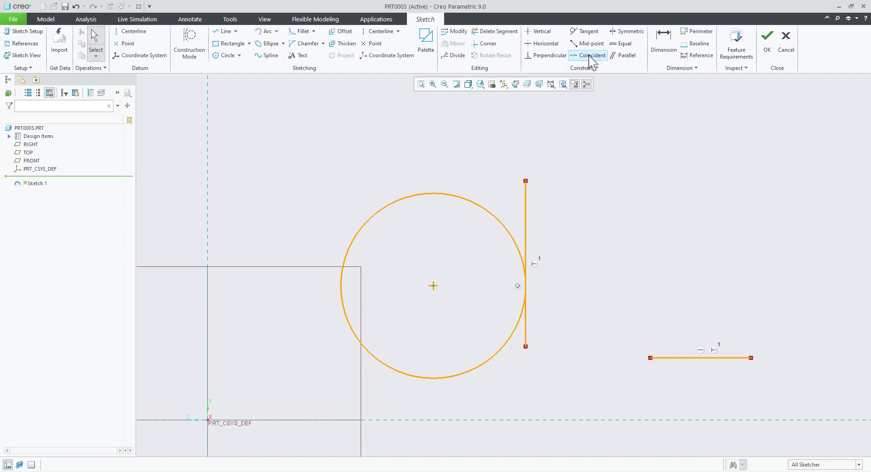
# Join the lower end of the vertical line to the near end of the horizontal line with a Coincident constraint.
pyautogui.click(590, 56)
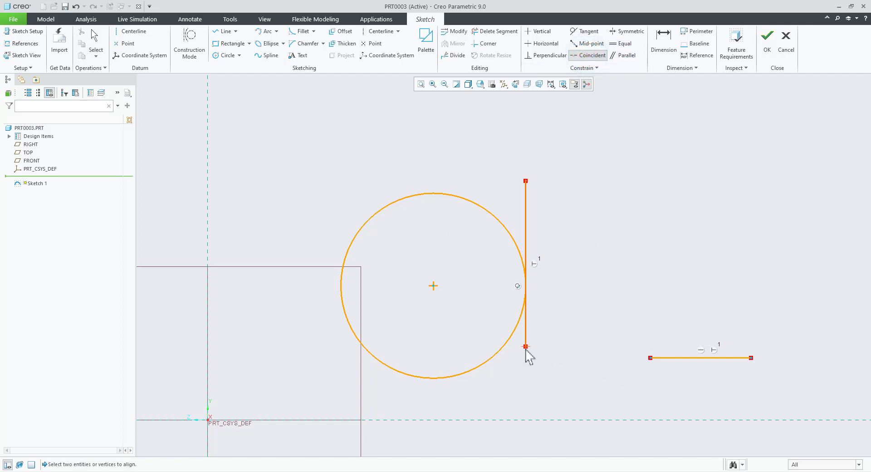
pyautogui.click(525, 347)
pyautogui.click(651, 357)
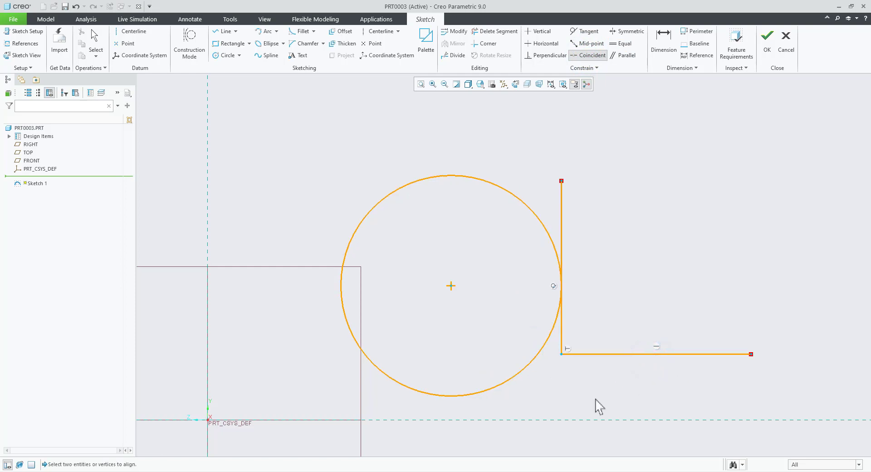
pyautogui.middleClick(617, 277)
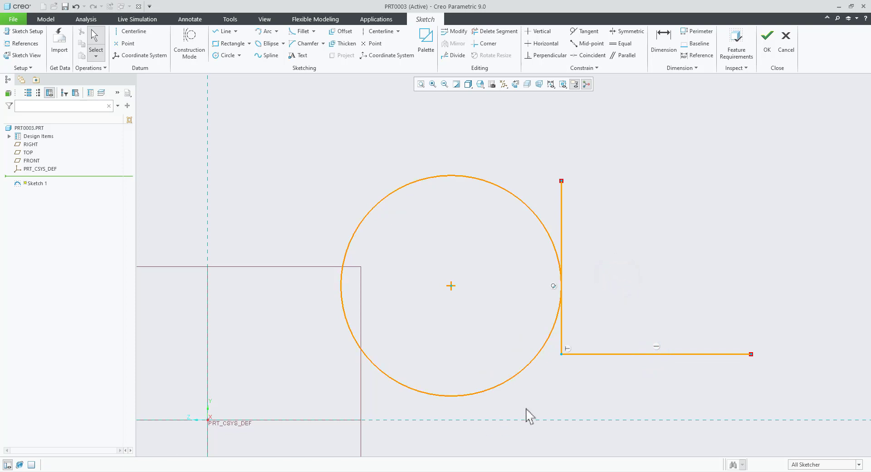
# Apply a Tangent constraint between the circle and the horizontal line.
pyautogui.click(585, 31)
pyautogui.click(504, 385)
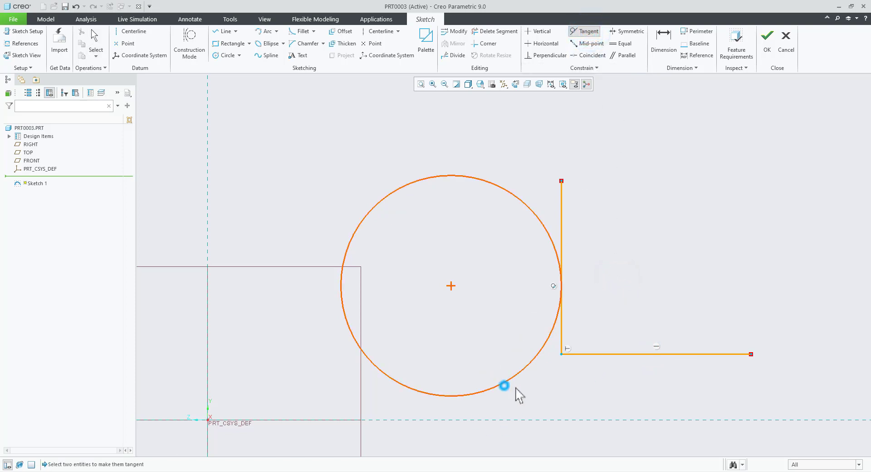
pyautogui.click(579, 356)
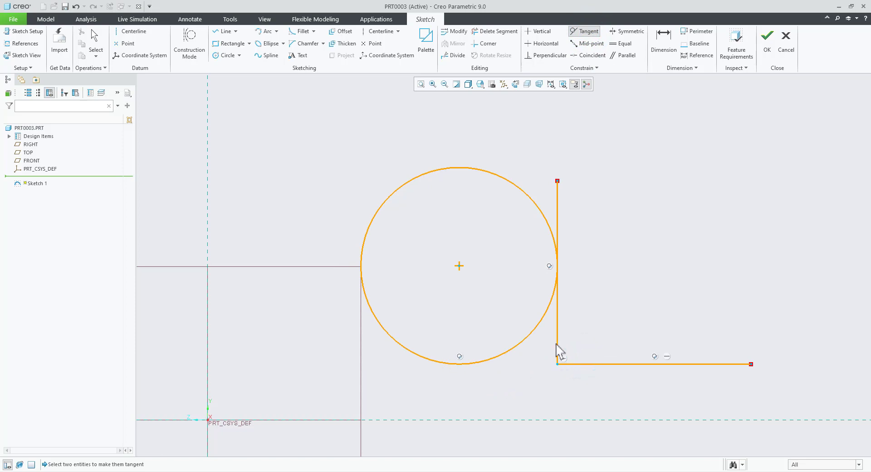
pyautogui.middleClick(604, 307)
# Shorten the vertical line by moving its free upper endpoint down toward the circle's tangent point.
pyautogui.scroll(2, 604, 307)
pyautogui.scroll(-1, 773, 338)
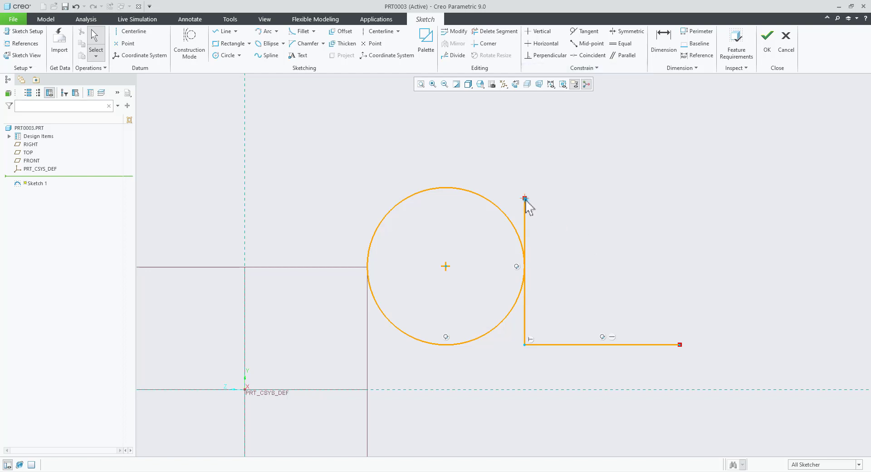
pyautogui.moveTo(524, 198); pyautogui.dragTo(529, 236)
pyautogui.click(626, 189)
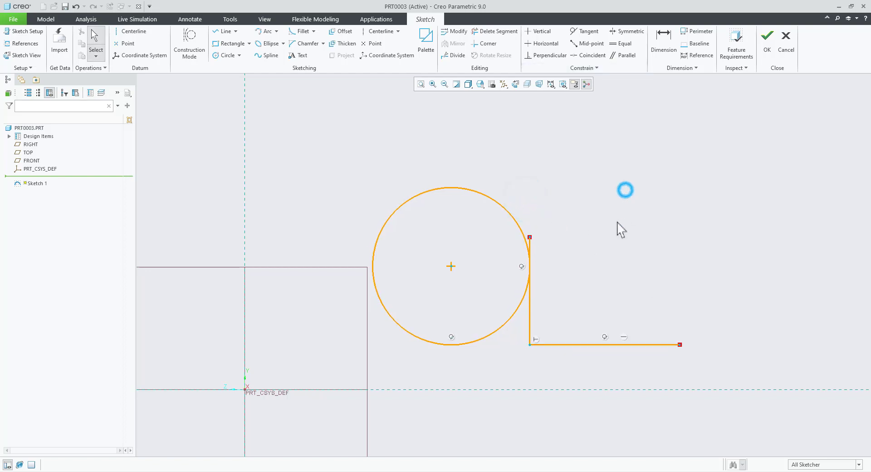
# Constrain the vertical and horizontal lines to equal length with the Equal constraint.
pyautogui.click(623, 43)
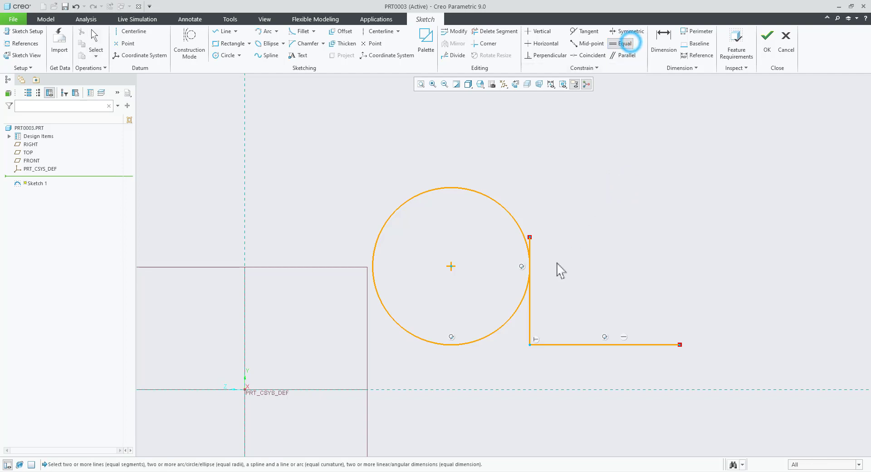
pyautogui.click(530, 304)
pyautogui.click(569, 345)
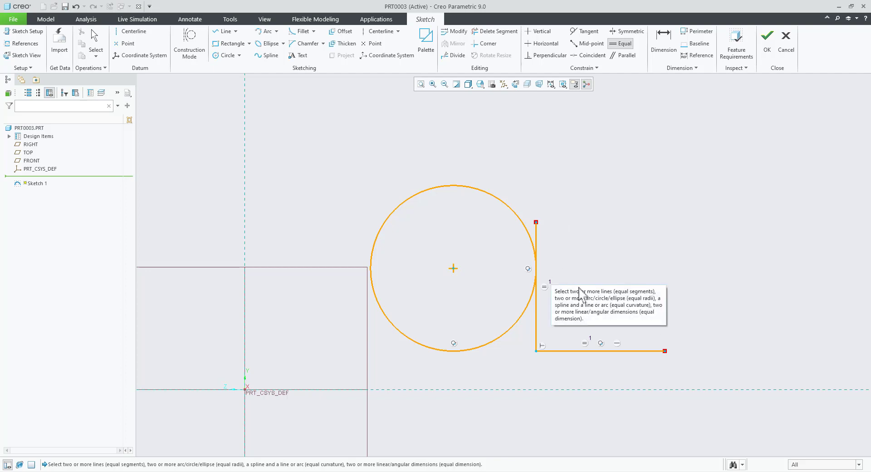
pyautogui.middleClick(608, 284)
# Sketch a separate slanted line above and beyond the free end of the horizontal line.
pyautogui.click(222, 34)
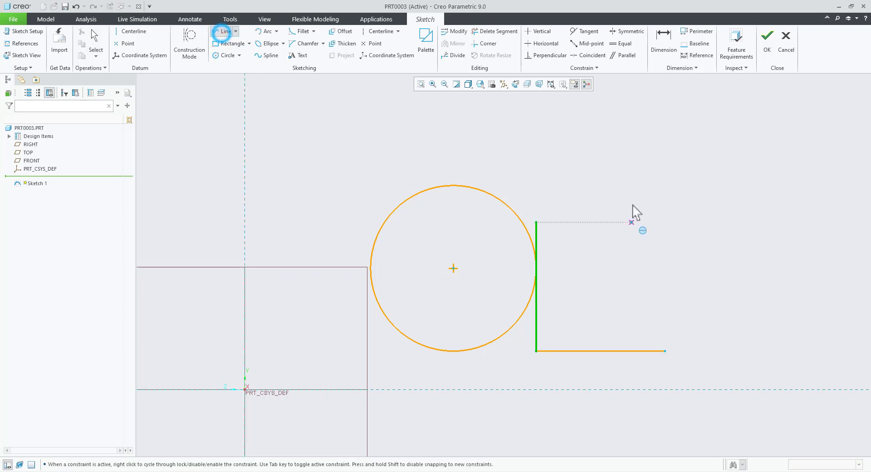
pyautogui.click(624, 152)
pyautogui.click(722, 286)
pyautogui.middleClick(768, 351)
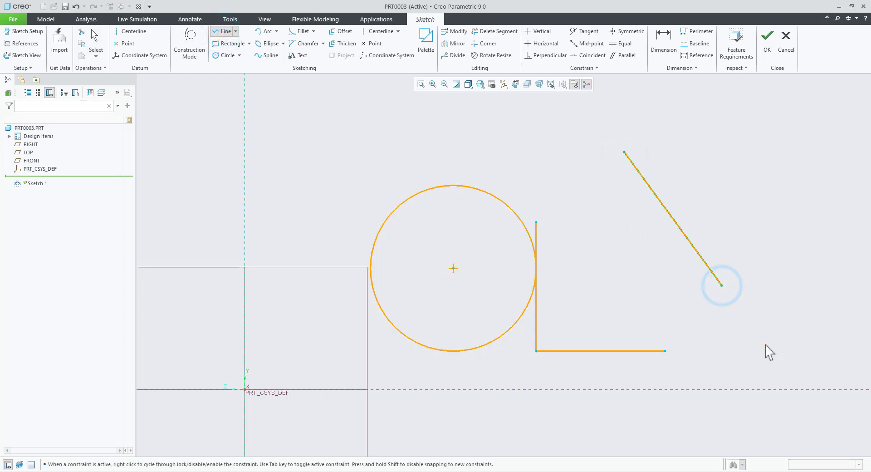
pyautogui.middleClick(737, 336)
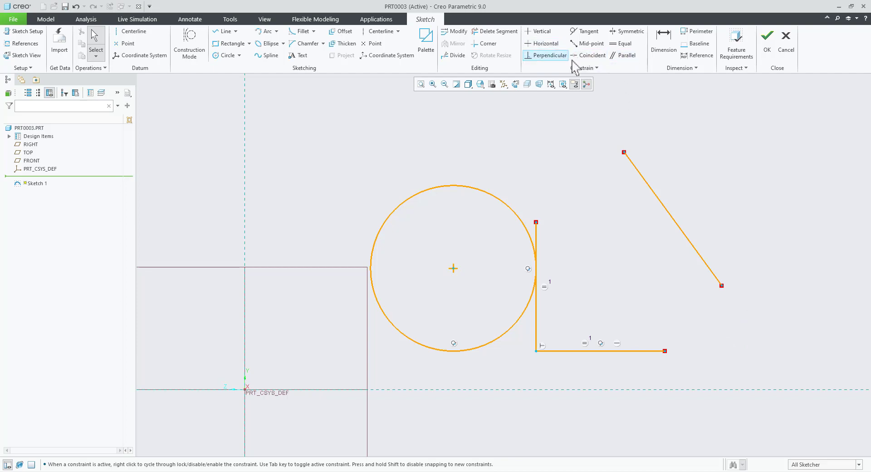
# Constrain the new slanted line to be parallel to the lower horizontal line.
pyautogui.click(625, 57)
pyautogui.click(663, 207)
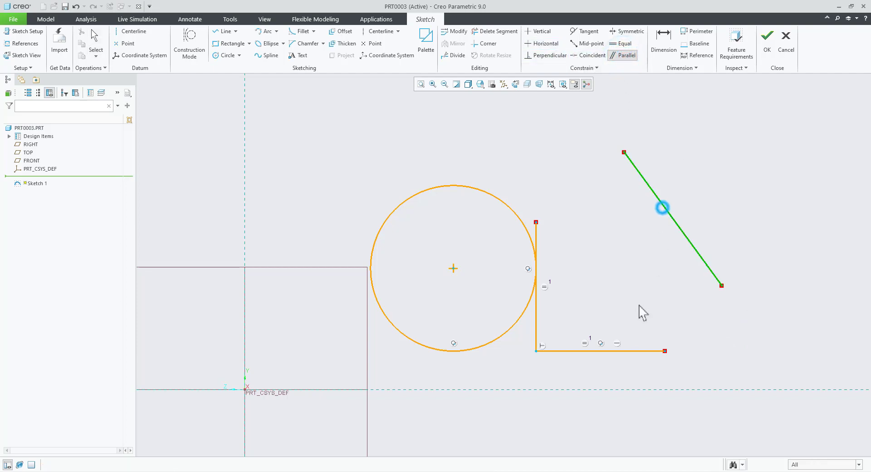
pyautogui.click(635, 351)
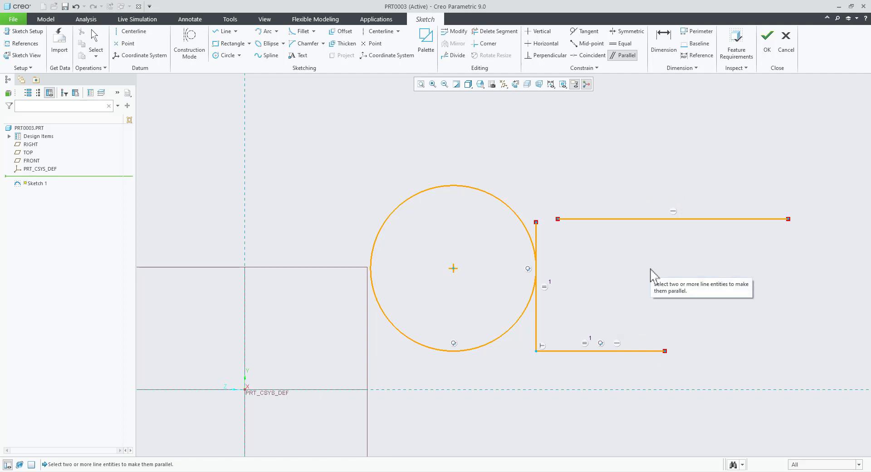
# Make the near end of the upper horizontal line coincident with the upper end of the vertical line.
pyautogui.click(579, 55)
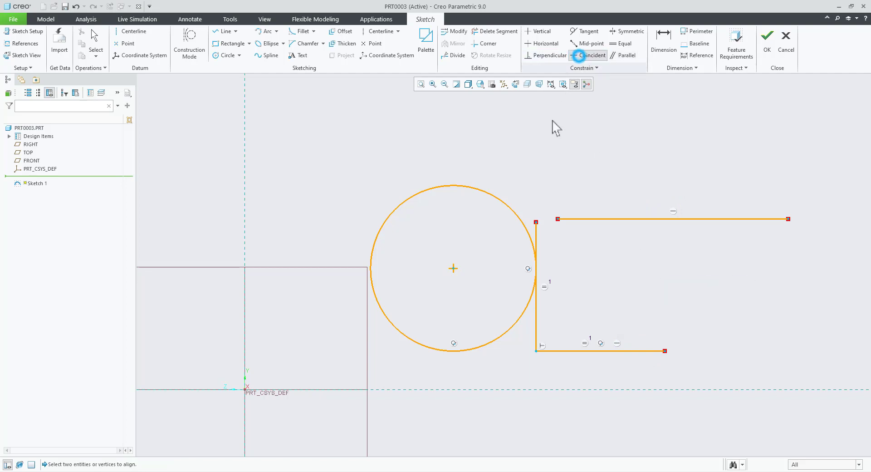
pyautogui.click(535, 222)
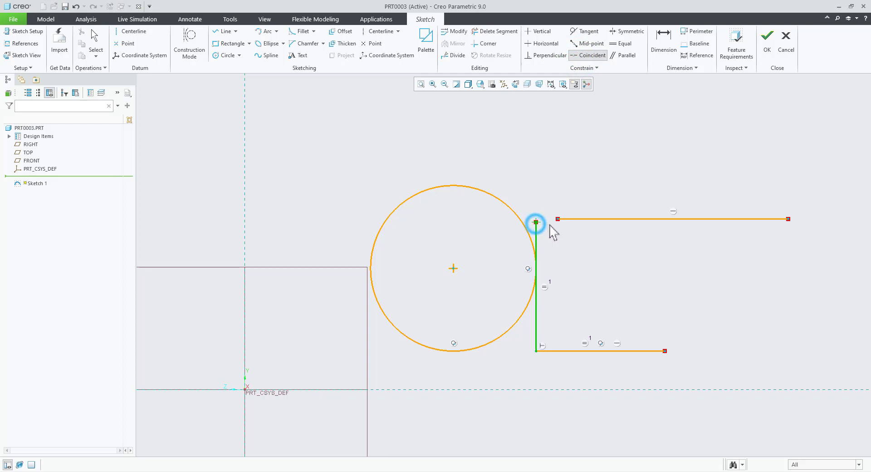
pyautogui.click(557, 219)
pyautogui.middleClick(698, 309)
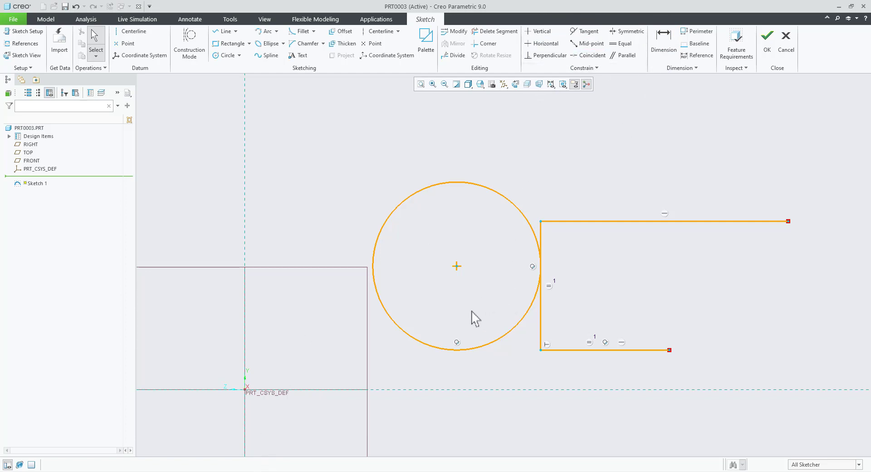
# Turn on Dimensions Display and move the dimension from the vertical reference to the vertical line above the circle.
pyautogui.click(551, 84)
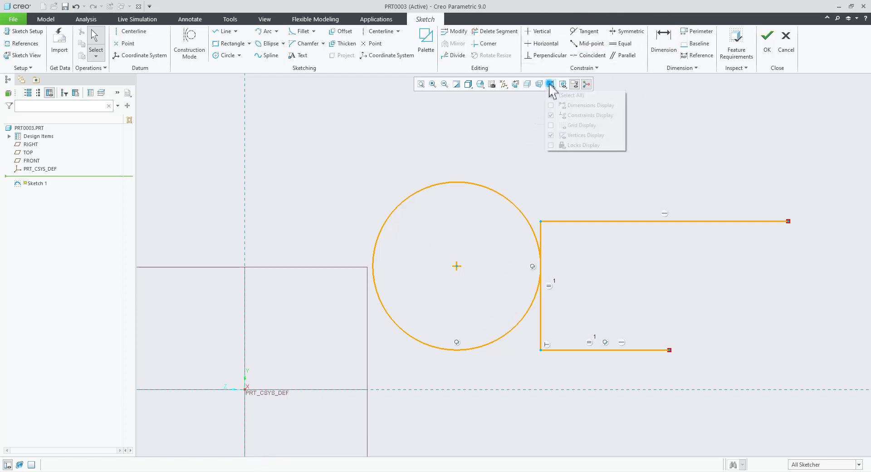
pyautogui.click(559, 105)
pyautogui.click(657, 289)
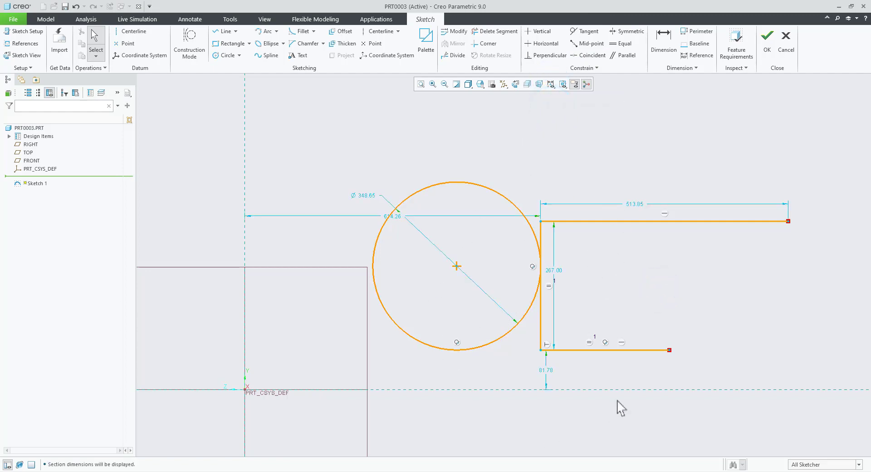
pyautogui.moveTo(393, 216); pyautogui.dragTo(401, 167)
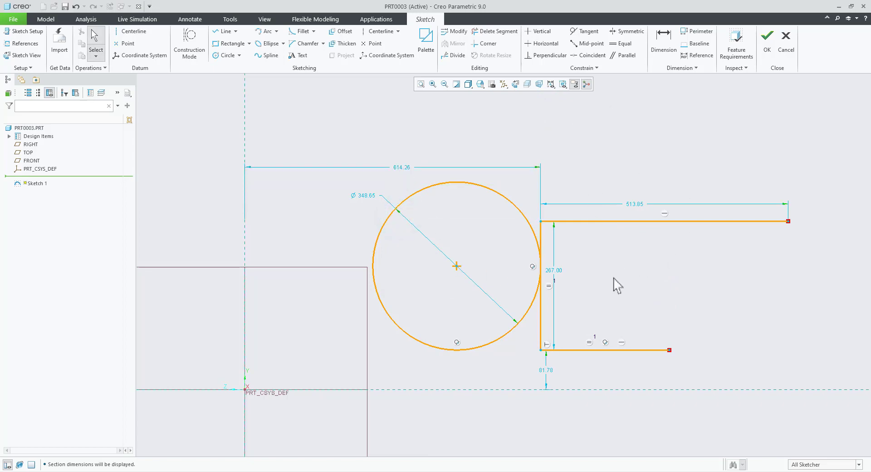
# Switch to the Creo Parametric 3.0 book PDF and mark the Parameter heading with a box.
pyautogui.moveTo(48, 257); pyautogui.dragTo(178, 289)
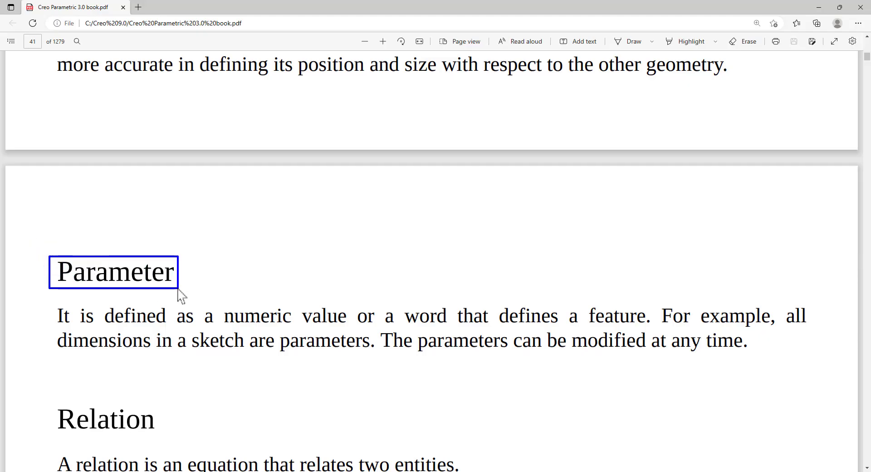
# Mark the paragraph defining a parameter in the book with a box.
pyautogui.moveTo(53, 301)
pyautogui.mouseDown()
pyautogui.moveTo(168, 342)
pyautogui.moveTo(830, 359)
pyautogui.mouseUp()
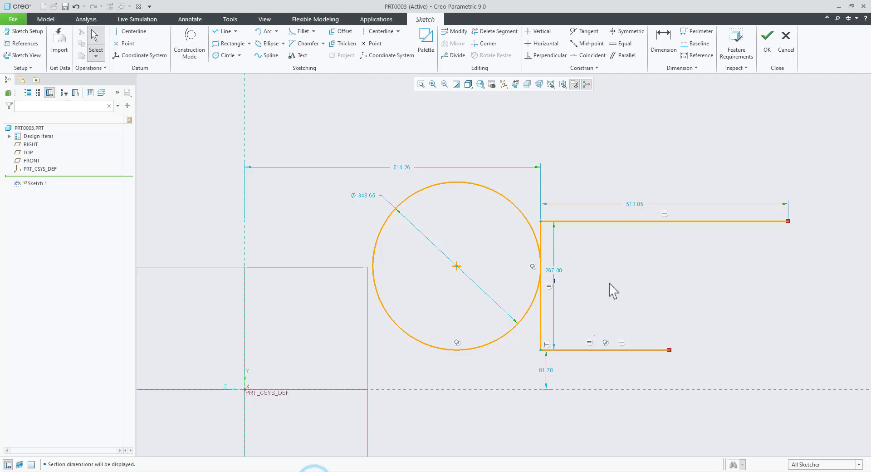
# Switch to the sketch in Creo Parametric and set the length of the vertical line beside the circle to 270.
pyautogui.scroll(-2, 585, 291)
pyautogui.moveTo(526, 277); pyautogui.dragTo(542, 294)
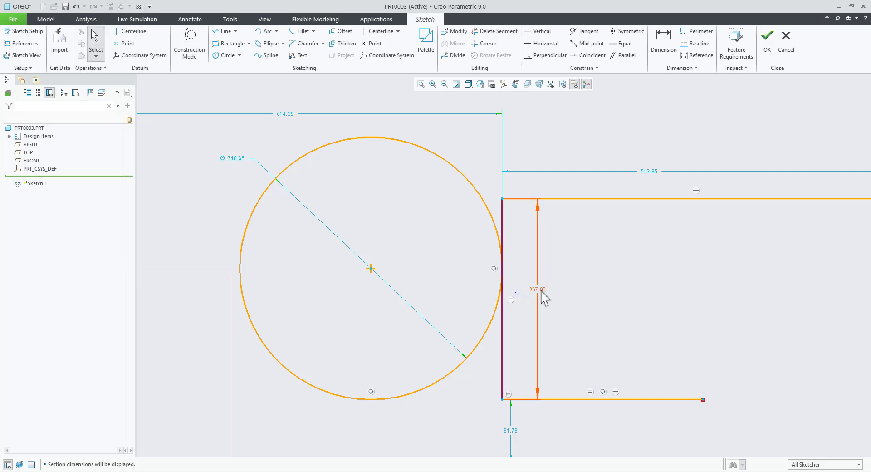
pyautogui.doubleClick(540, 290)
pyautogui.write('27')
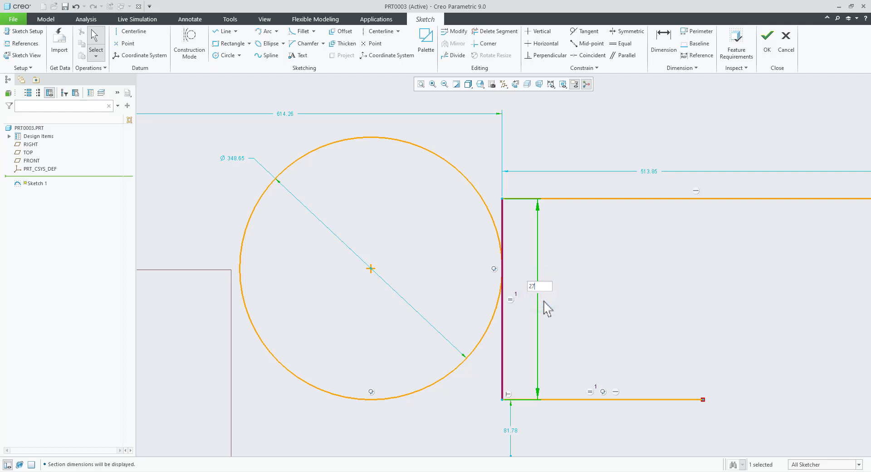
pyautogui.write('0')
pyautogui.press('Return')
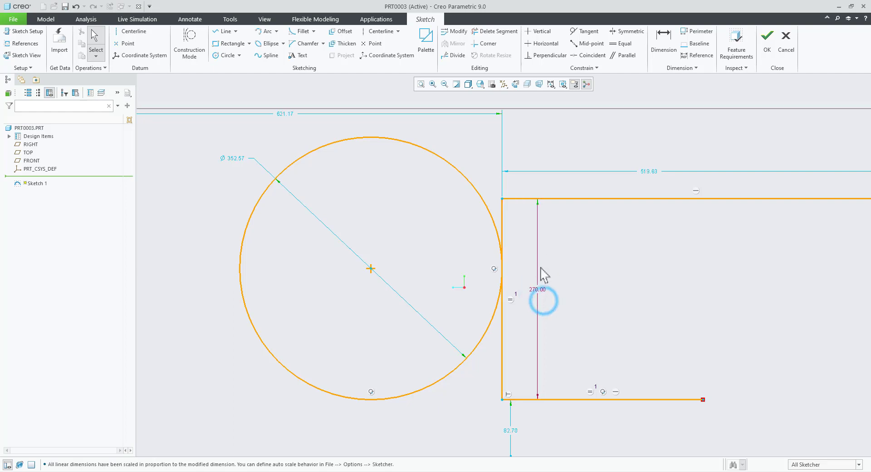
# Set the circle's diameter to 350.
pyautogui.doubleClick(236, 159)
pyautogui.write('3')
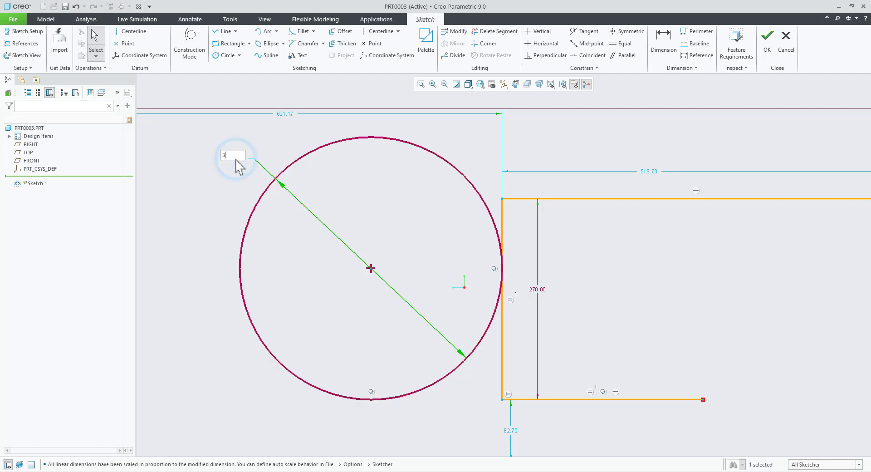
pyautogui.write('50')
pyautogui.press('Return')
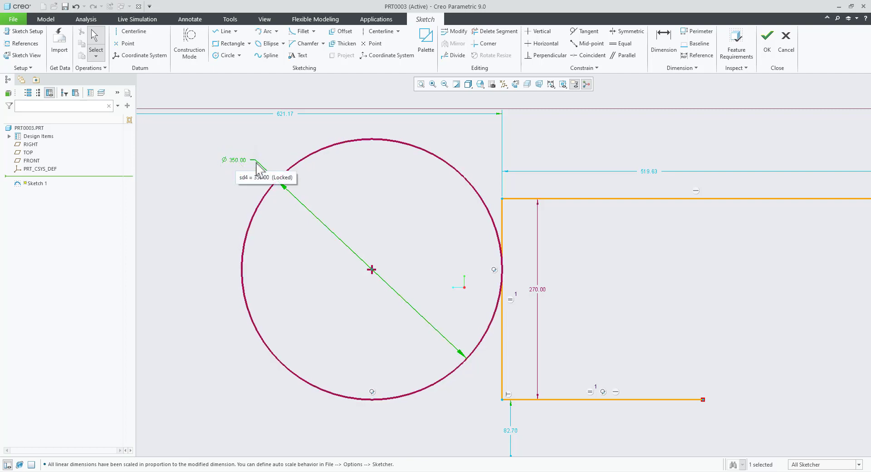
# Switch to the book PDF and select the sentence "The parameters can be modified at any time.".
pyautogui.hotkey('alt', 'Tab')
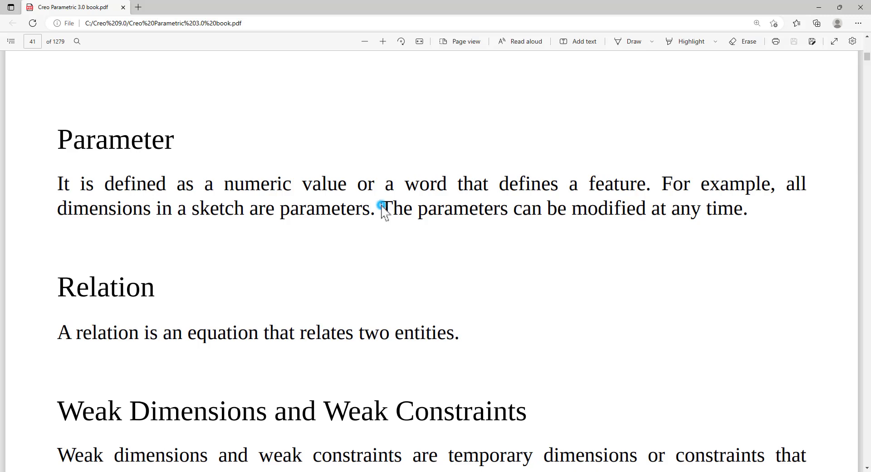
pyautogui.moveTo(382, 209); pyautogui.dragTo(757, 219)
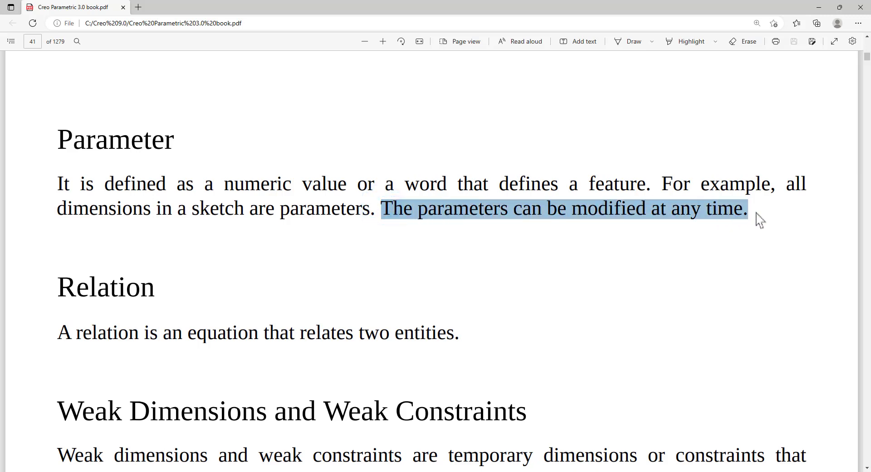
# Return to the Creo Parametric sketch and set the distance from the vertical reference to the vertical line to 500.
pyautogui.click(322, 471)
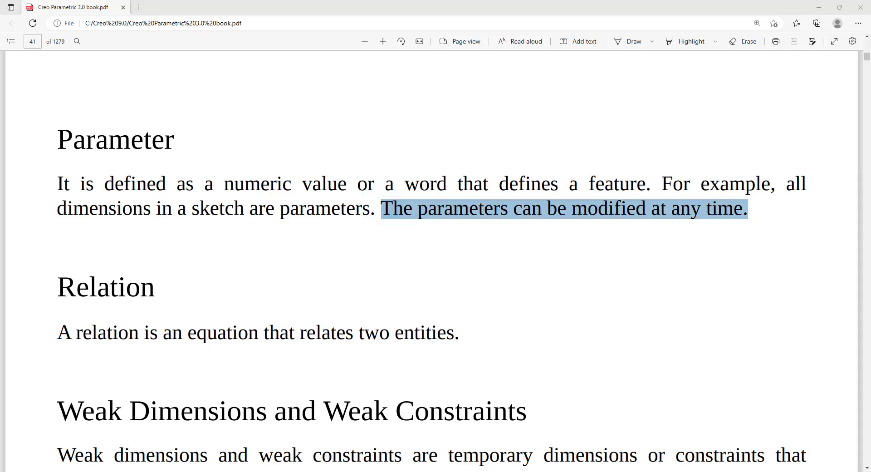
pyautogui.click(578, 277)
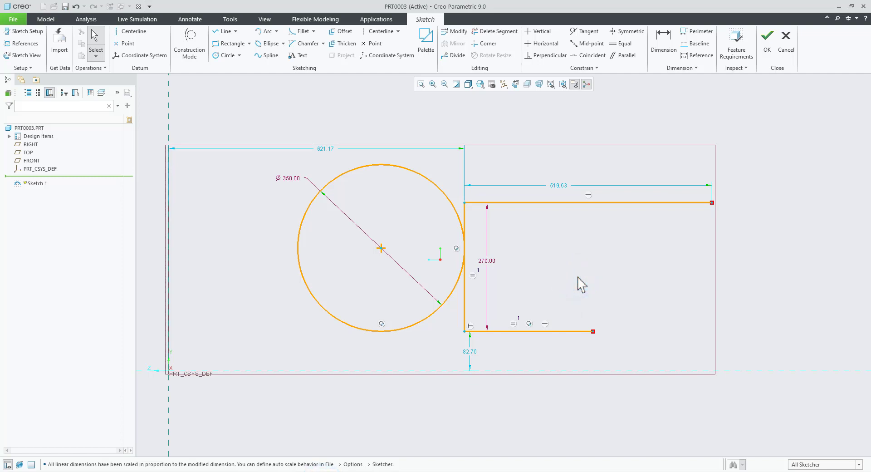
pyautogui.doubleClick(327, 150)
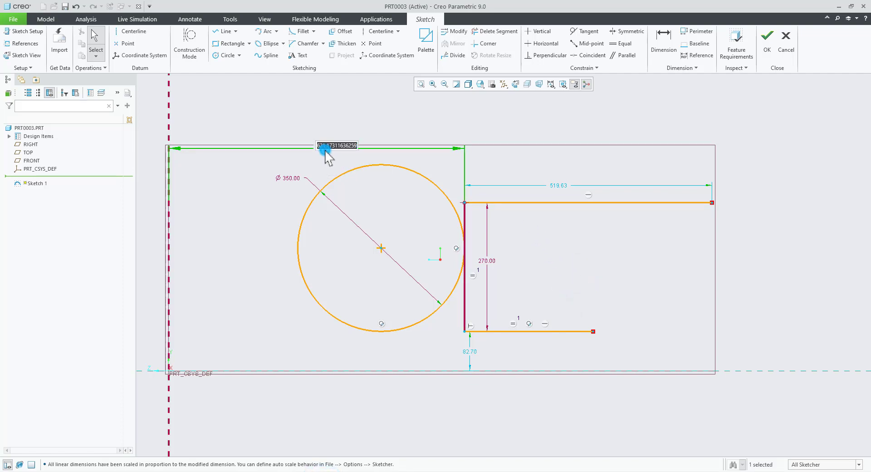
pyautogui.write('500')
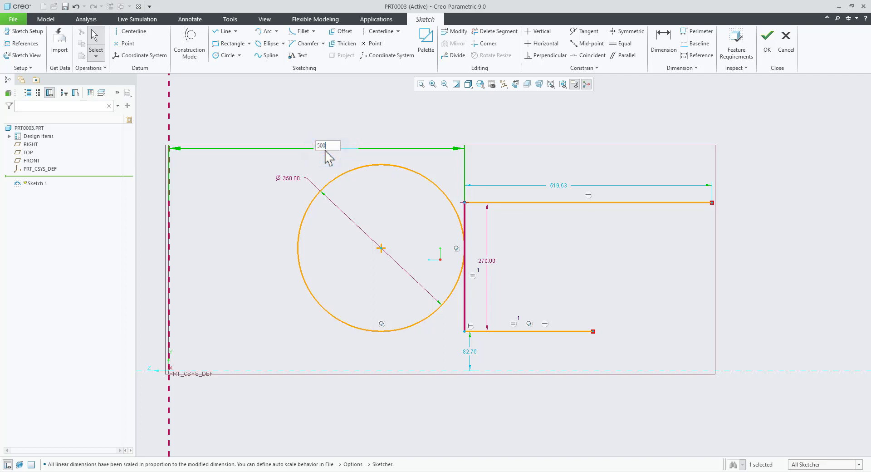
pyautogui.press('Return')
pyautogui.click(540, 241)
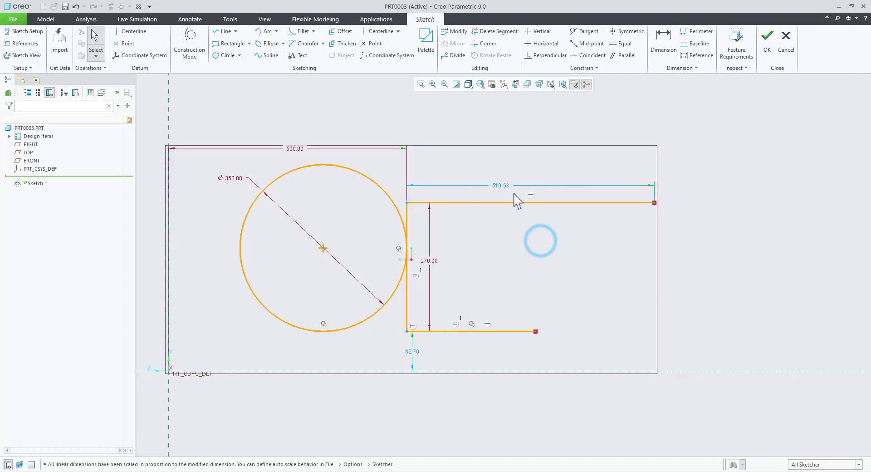
# Set the upper horizontal line's length to 500.
pyautogui.doubleClick(502, 186)
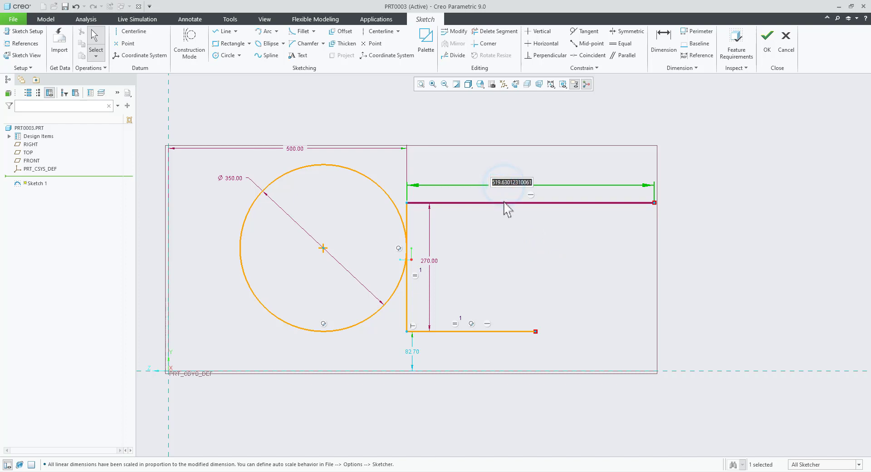
pyautogui.write('500')
pyautogui.press('Return')
pyautogui.click(501, 257)
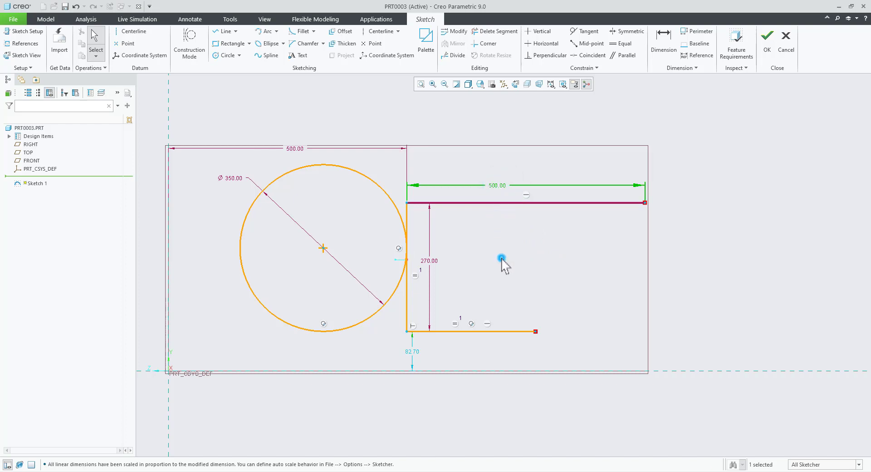
# Set the lower horizontal line's height above the horizontal reference to 100.
pyautogui.doubleClick(413, 352)
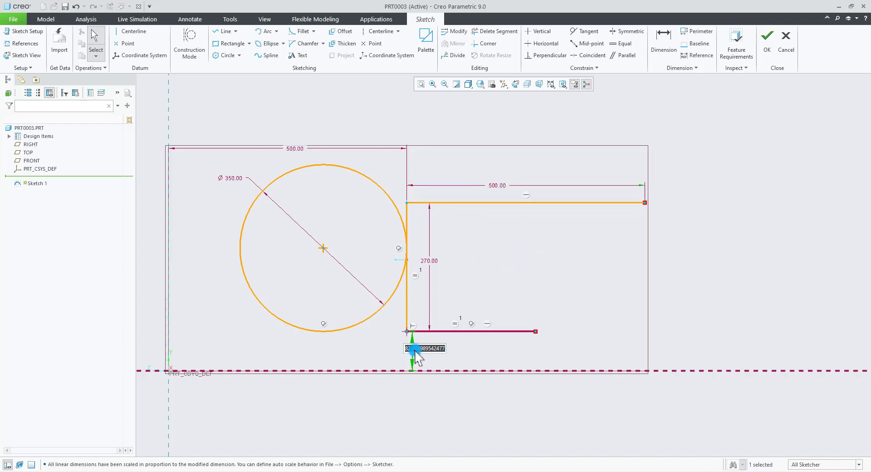
pyautogui.write('100')
pyautogui.press('Return')
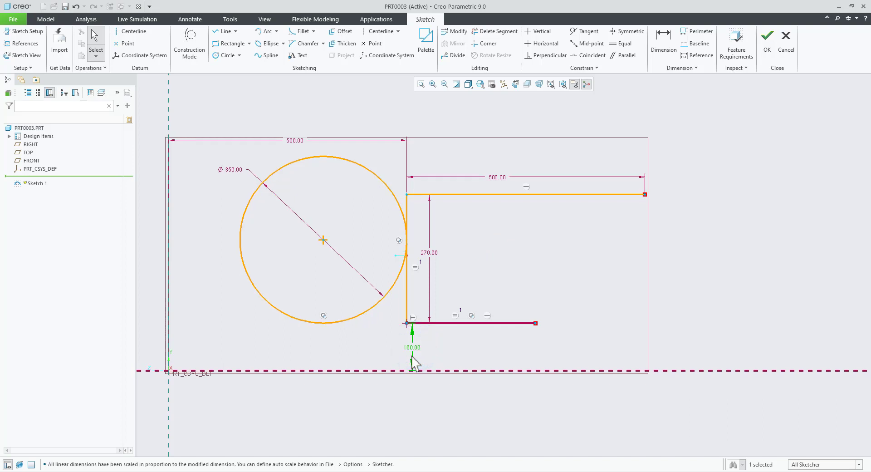
pyautogui.click(320, 202)
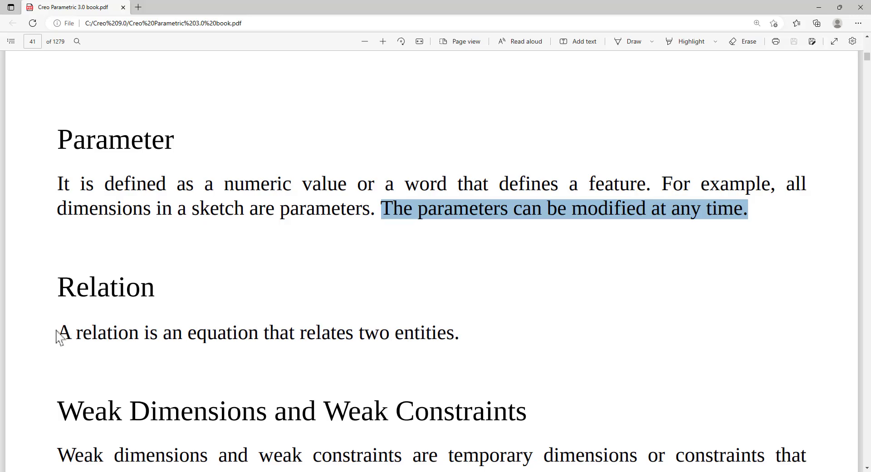
# Select the definition under the Relation heading in the book PDF, then return to the Creo Parametric sketch to view the dimensioned geometry.
pyautogui.moveTo(57, 332)
pyautogui.mouseDown()
pyautogui.moveTo(101, 344)
pyautogui.moveTo(460, 338)
pyautogui.mouseUp()
pyautogui.click(327, 470)
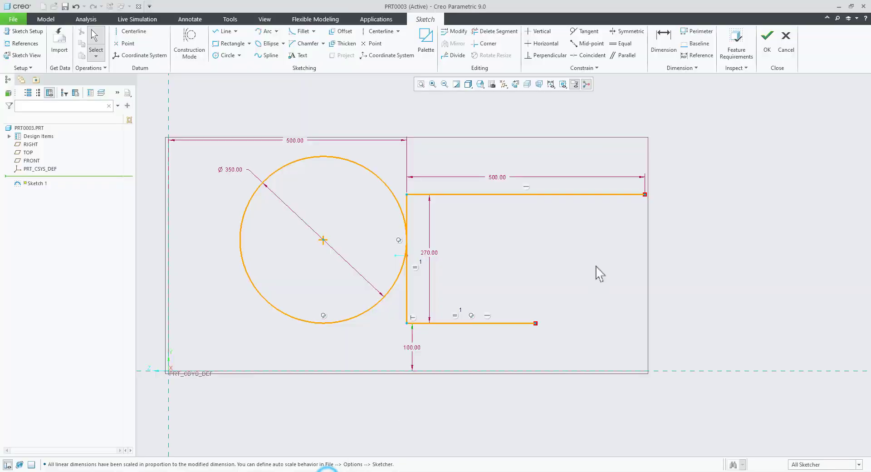
pyautogui.click(588, 264)
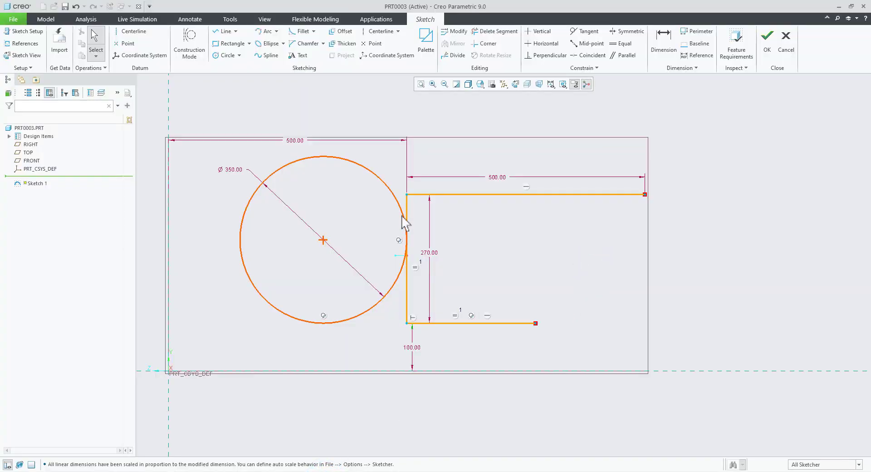
pyautogui.scroll(3, 408, 233)
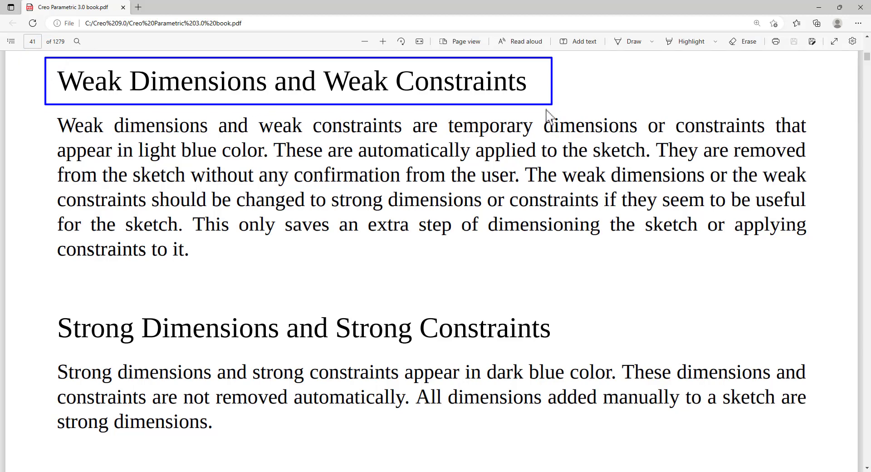
# In the book PDF, box the weak dimensions and constraints paragraph and select "constraints", "light blue" and "These are automatically applied to the sketch".
pyautogui.moveTo(49, 111); pyautogui.dragTo(830, 279)
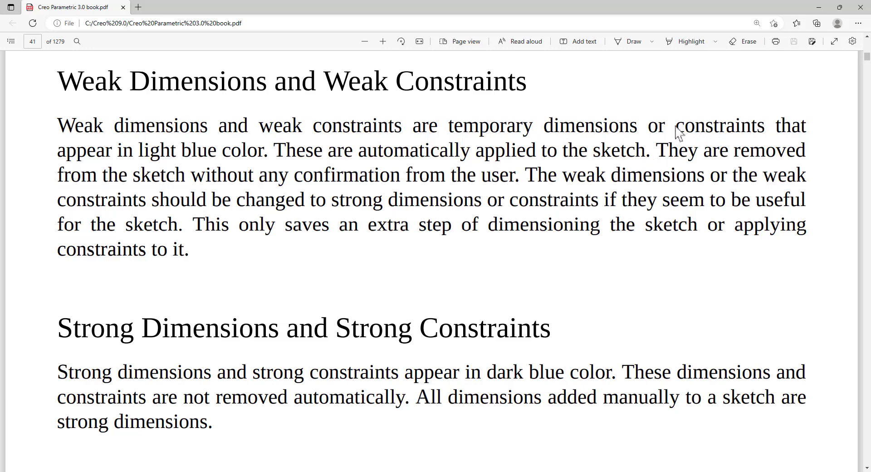
pyautogui.moveTo(677, 128); pyautogui.dragTo(765, 131)
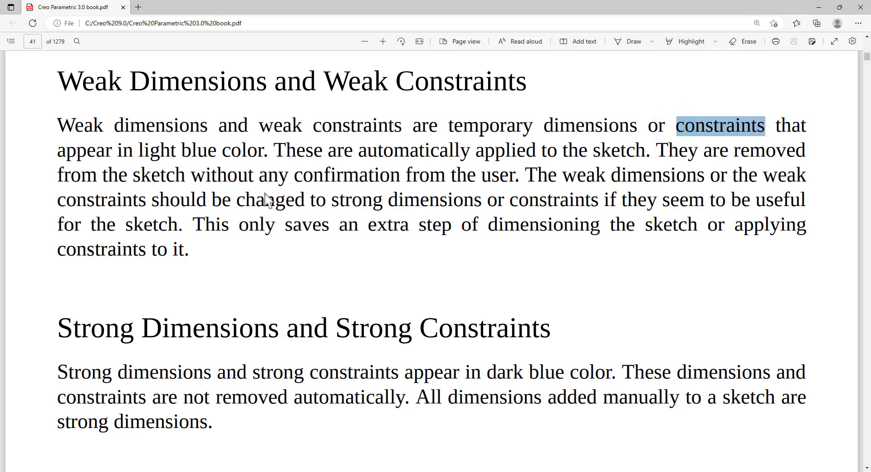
pyautogui.moveTo(218, 150); pyautogui.dragTo(137, 149)
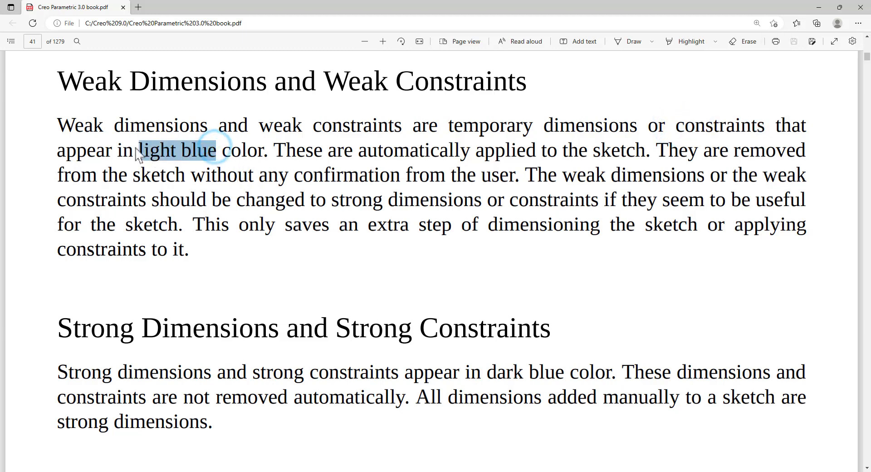
pyautogui.moveTo(274, 150); pyautogui.dragTo(645, 154)
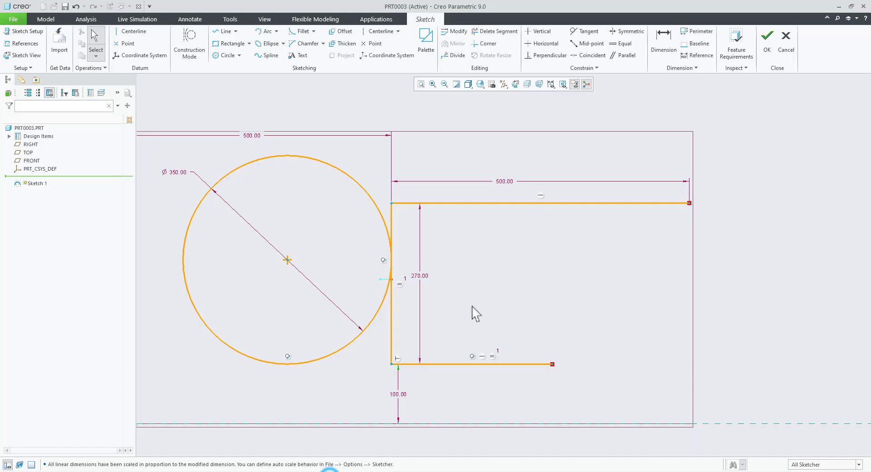
# In Creo Parametric, sketch a slanted line rising about 377 to the right of the existing geometry, continued by a horizontal line about 354 long.
pyautogui.scroll(-3, 705, 292)
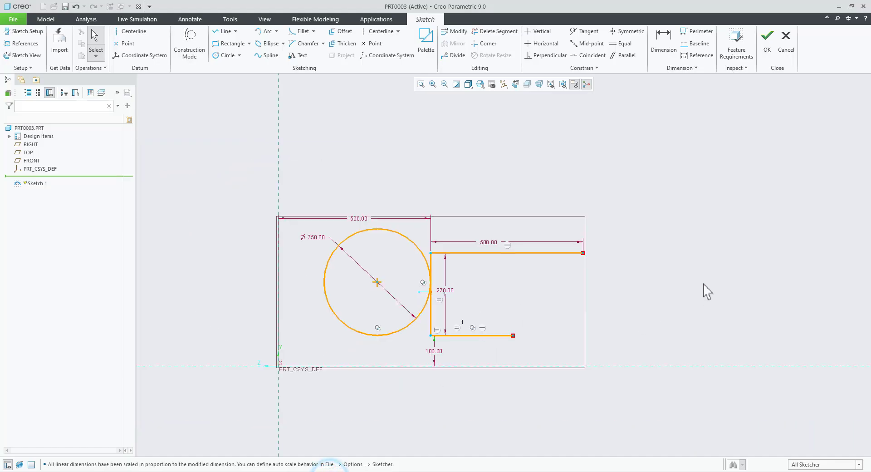
pyautogui.scroll(1, 622, 311)
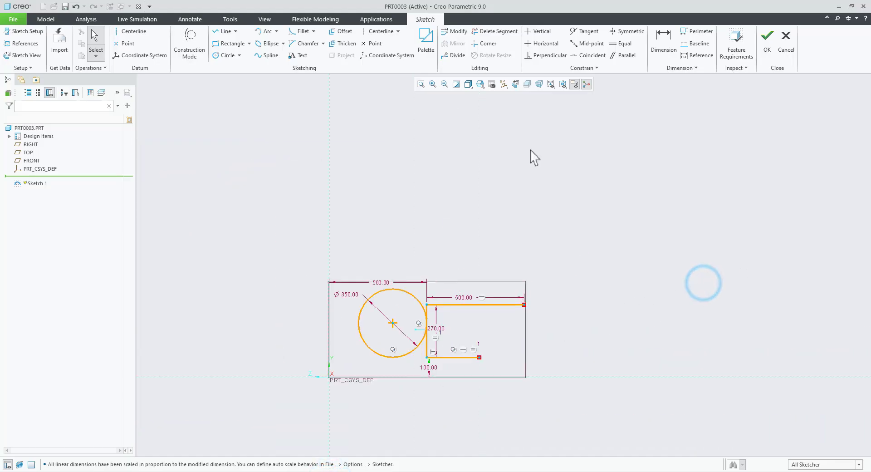
pyautogui.click(224, 31)
pyautogui.scroll(2, 663, 313)
pyautogui.click(570, 301)
pyautogui.click(627, 186)
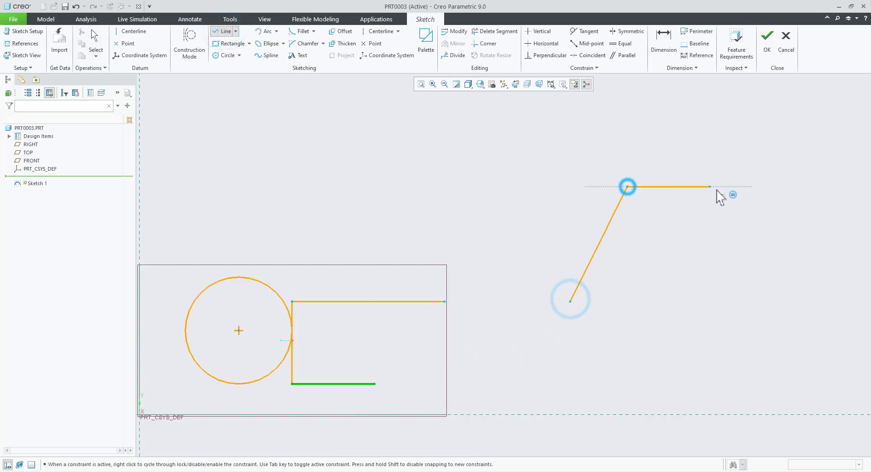
pyautogui.click(735, 186)
pyautogui.middleClick(780, 282)
pyautogui.middleClick(755, 310)
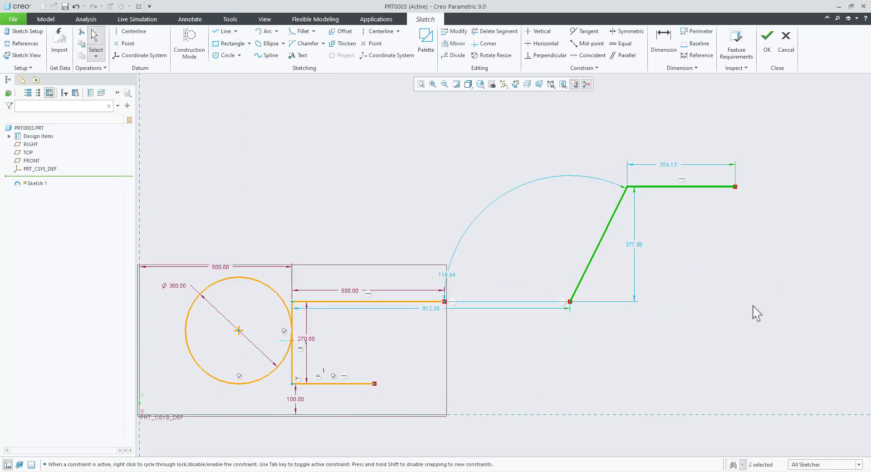
pyautogui.click(755, 311)
# Reposition the new horizontal line's length dimension closer above the line and move the slanted line's height dimension to its left side.
pyautogui.scroll(2, 707, 230)
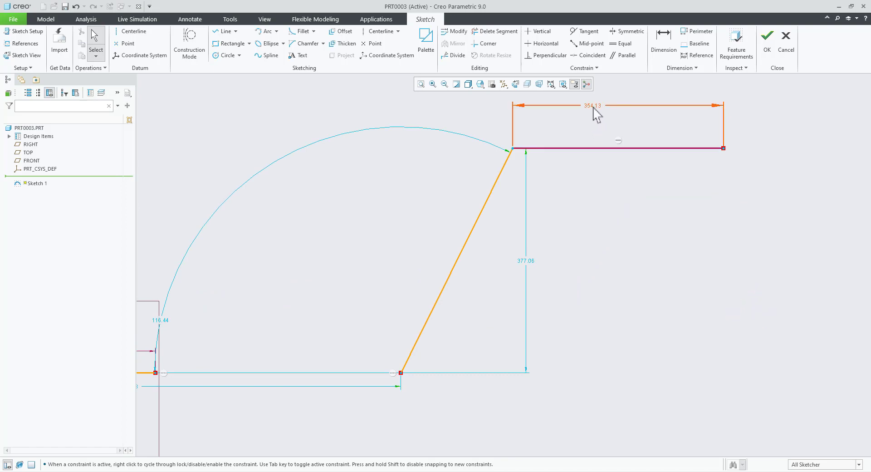
pyautogui.moveTo(593, 107); pyautogui.dragTo(622, 116)
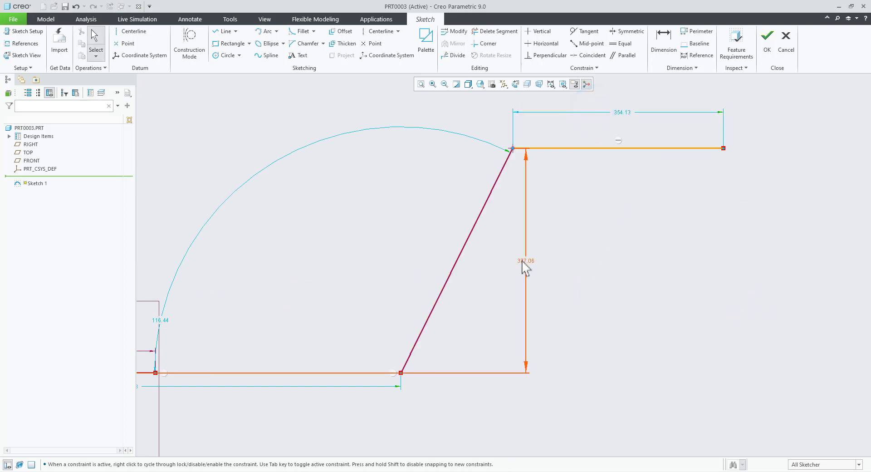
pyautogui.moveTo(524, 260); pyautogui.dragTo(387, 241)
pyautogui.click(614, 284)
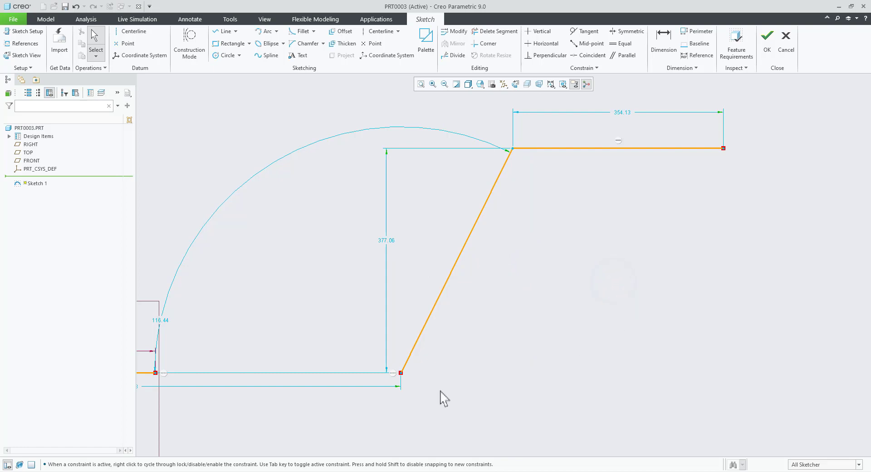
pyautogui.moveTo(724, 150)
pyautogui.mouseDown()
pyautogui.moveTo(670, 198)
pyautogui.moveTo(721, 154)
pyautogui.mouseUp()
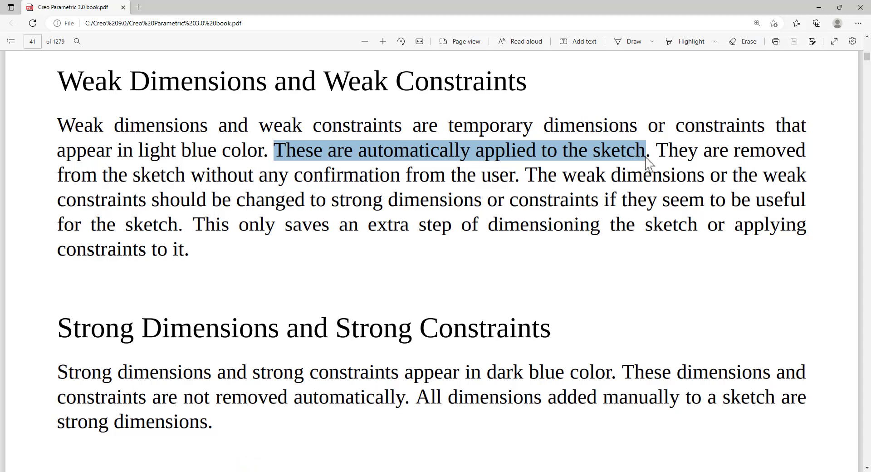
# Switch to the book PDF and select the sentence about weak dimensions being removed from the sketch without any confirmation from the user.
pyautogui.click(656, 151)
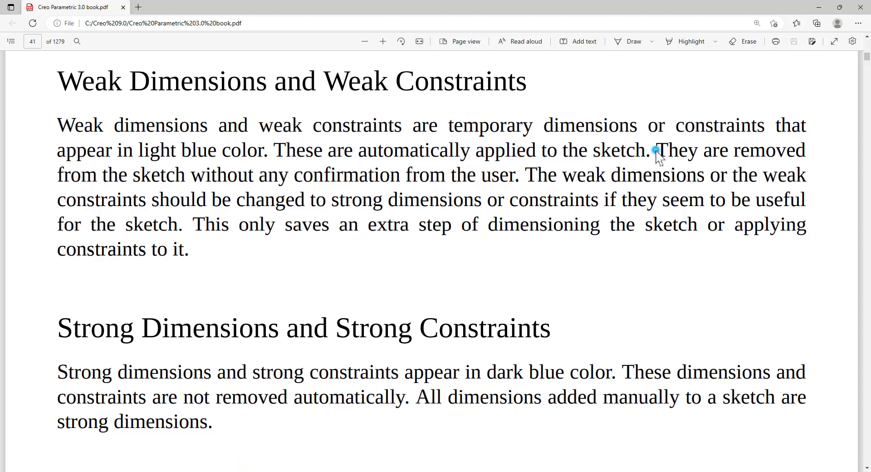
pyautogui.moveTo(656, 151); pyautogui.dragTo(840, 152)
pyautogui.click(53, 175)
pyautogui.moveTo(145, 176); pyautogui.dragTo(518, 183)
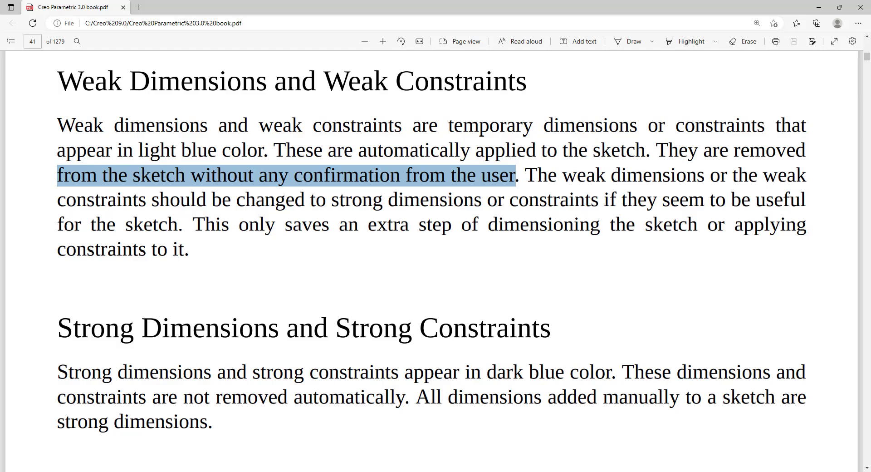
# Switch to Creo Parametric and dimension the slanted line's upper end from the sketch's vertical reference at 1500.
pyautogui.click(326, 471)
pyautogui.moveTo(635, 299)
pyautogui.keyDown('shift'); pyautogui.mouseDown(button='middle')
pyautogui.moveTo(595, 269)
pyautogui.moveTo(749, 185)
pyautogui.mouseUp(button='middle'); pyautogui.keyUp('shift')
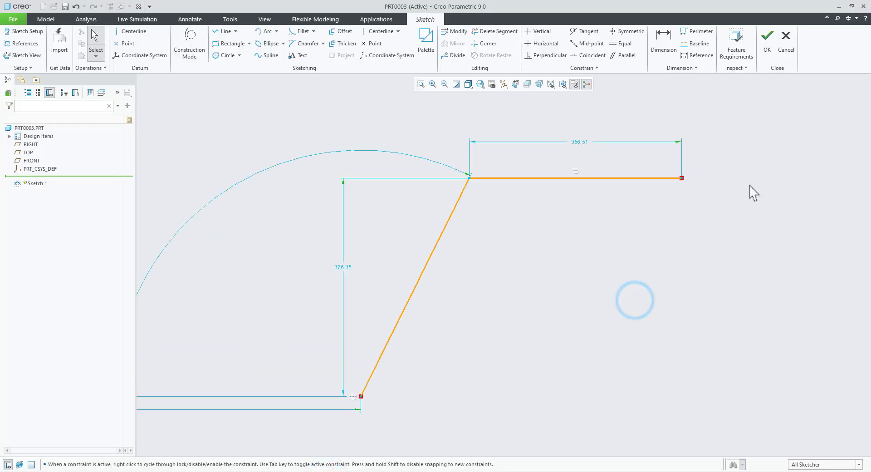
pyautogui.scroll(2, 585, 175)
pyautogui.click(664, 41)
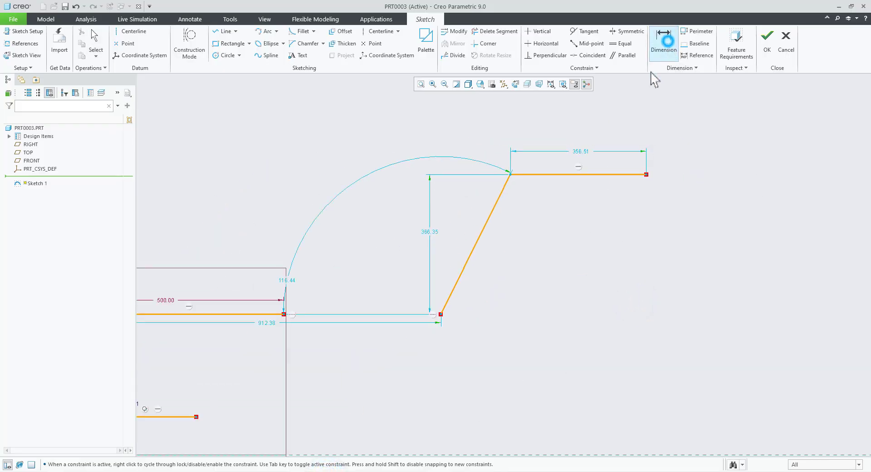
pyautogui.scroll(2, 603, 249)
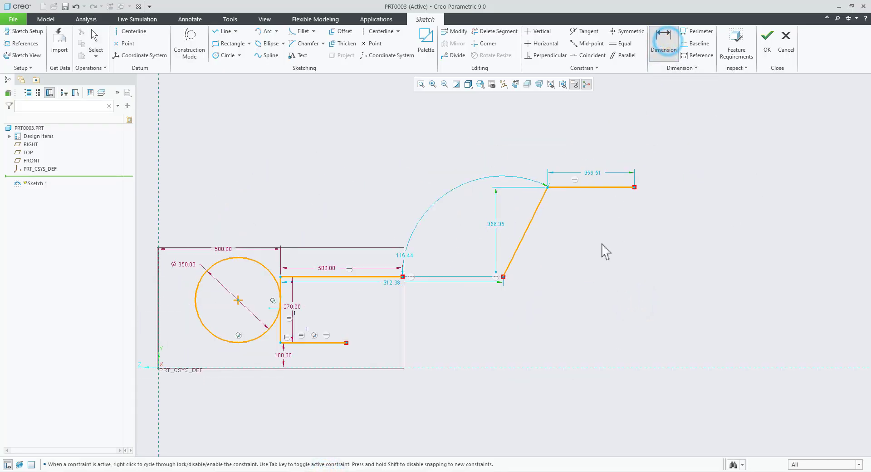
pyautogui.click(160, 202)
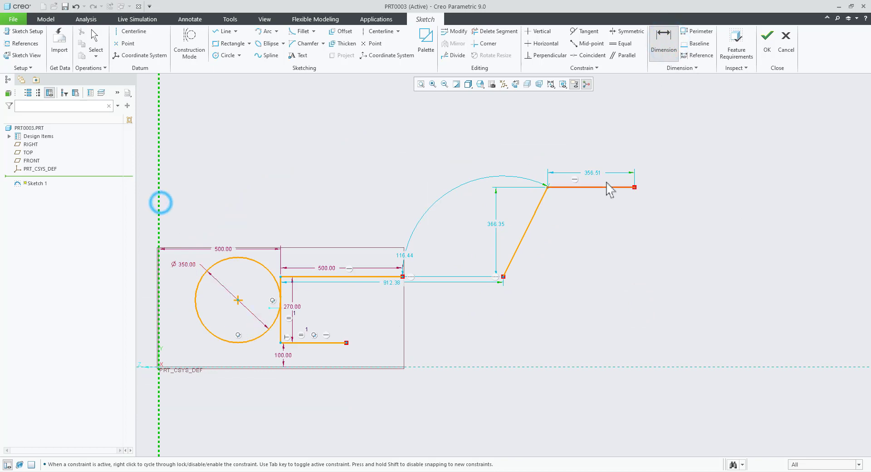
pyautogui.click(548, 187)
pyautogui.middleClick(393, 150)
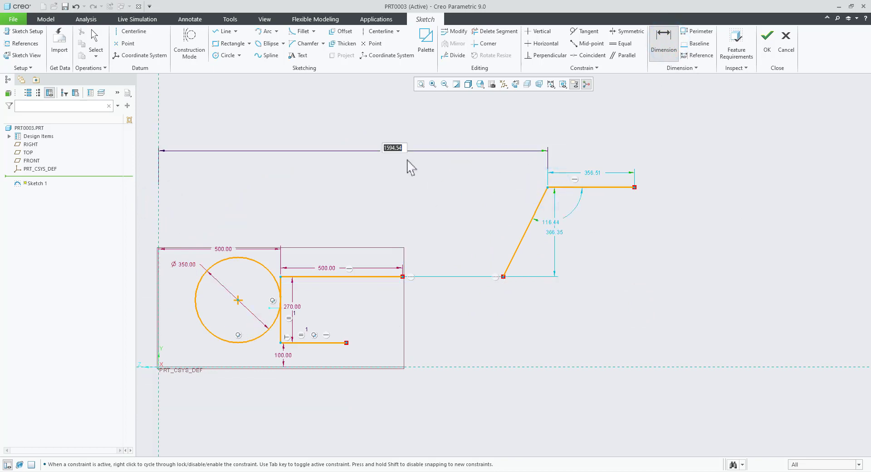
pyautogui.write('1500')
pyautogui.press('Return')
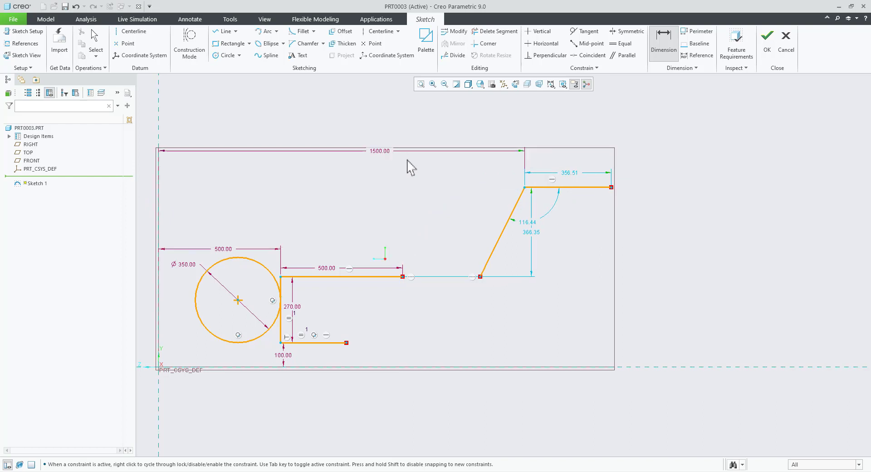
# Dimension the free end of the upper horizontal line from the vertical reference at 1600.
pyautogui.click(729, 239)
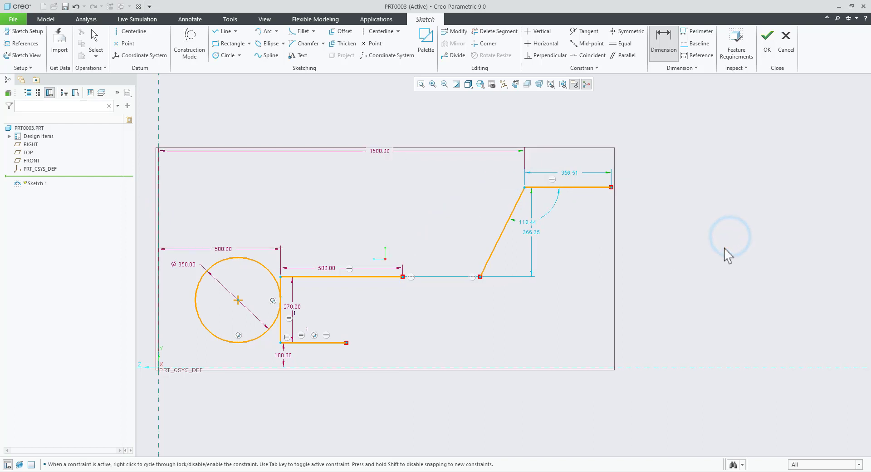
pyautogui.click(160, 194)
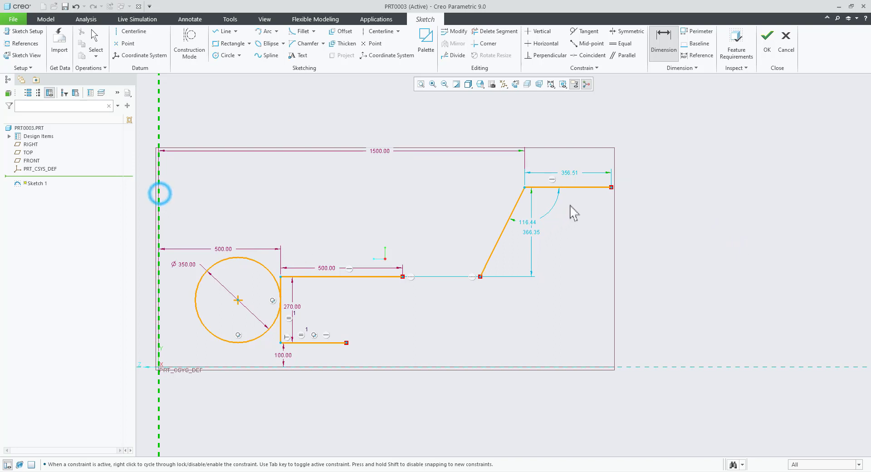
pyautogui.click(611, 186)
pyautogui.middleClick(411, 128)
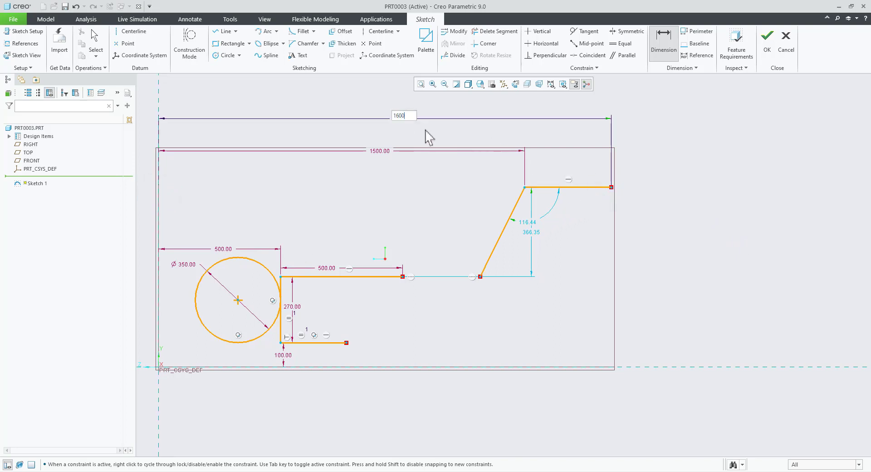
pyautogui.press('Return')
pyautogui.scroll(-2, 554, 190)
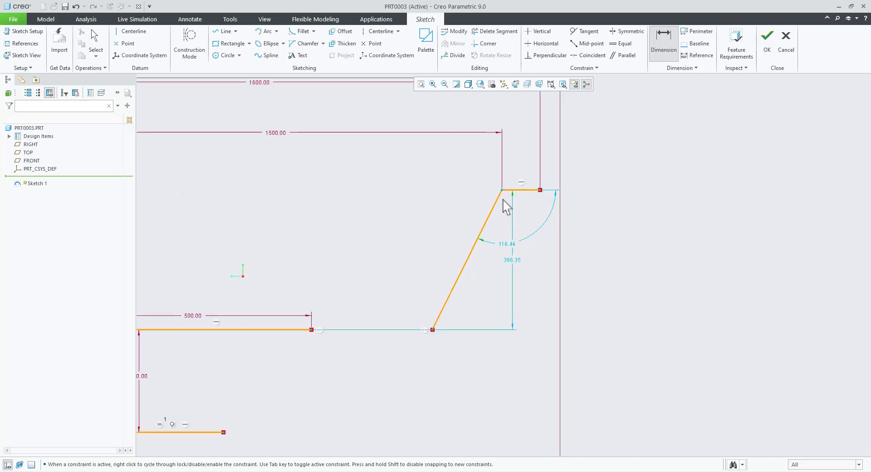
# Set the distance from the vertical reference to the upper horizontal line's free end to 1800.
pyautogui.scroll(2, 560, 253)
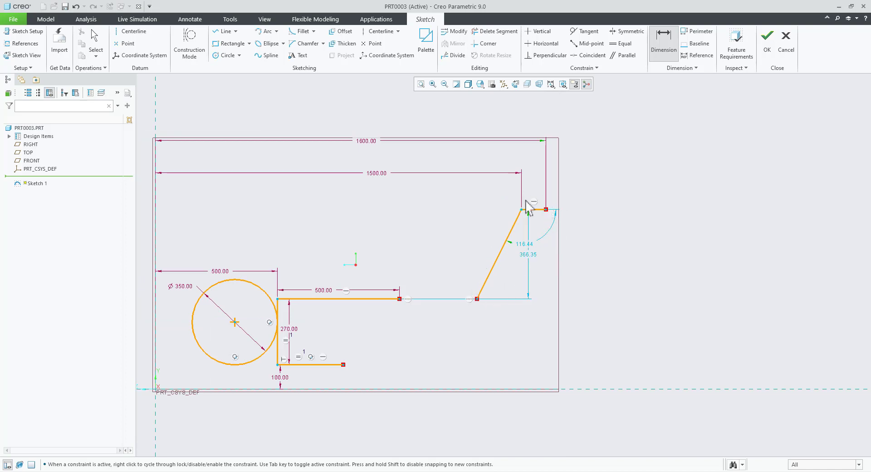
pyautogui.doubleClick(365, 140)
pyautogui.write('18')
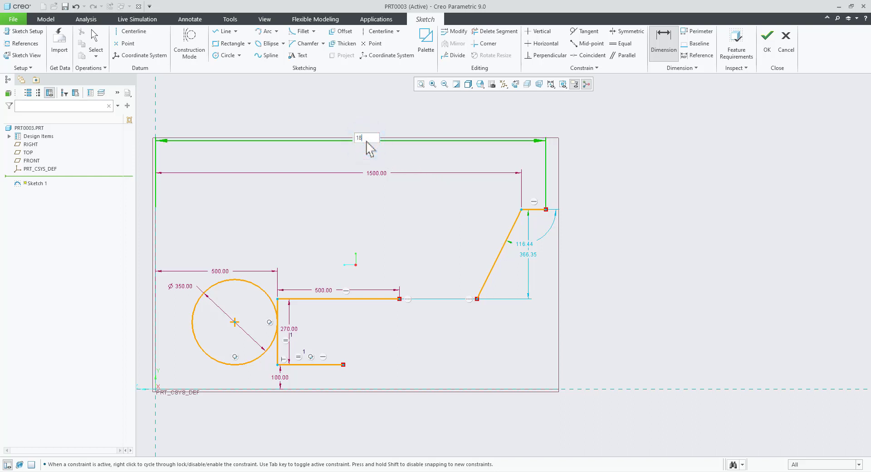
pyautogui.write('00')
pyautogui.press('Return')
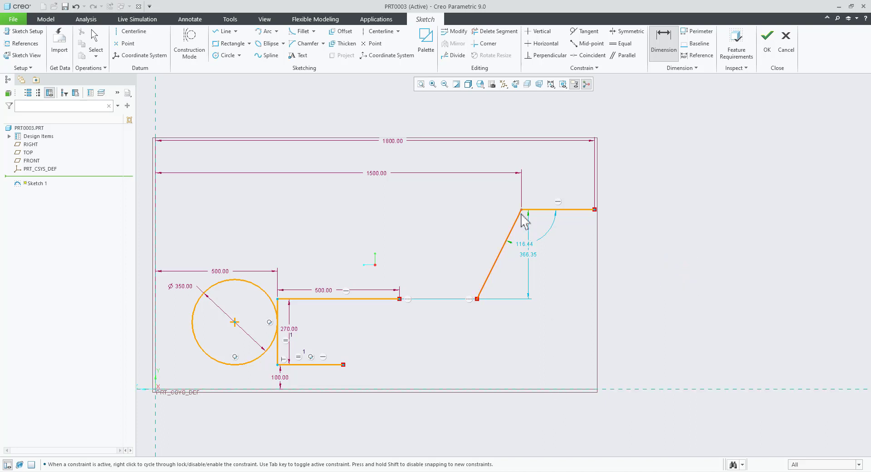
# Dimension the slanted line's lower end from the horizontal reference, delete the conflicting 100.00 dimension, and set the new one to 350.
pyautogui.scroll(2, 525, 255)
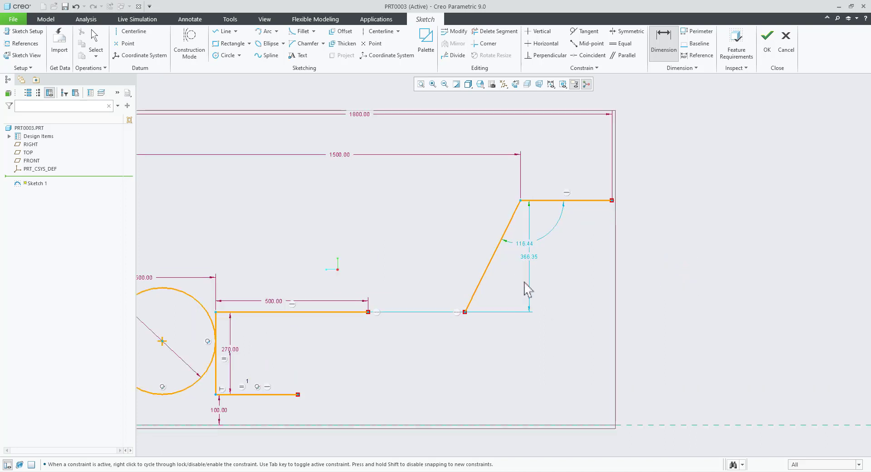
pyautogui.scroll(-2, 525, 282)
pyautogui.click(511, 396)
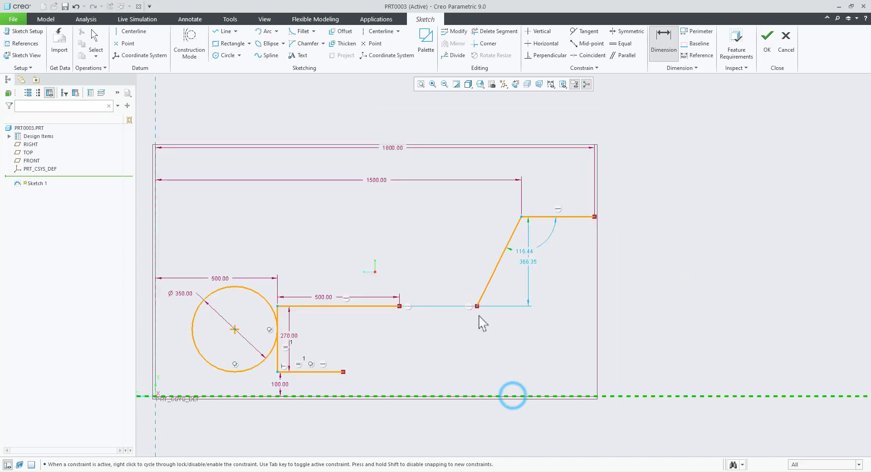
pyautogui.click(477, 306)
pyautogui.middleClick(459, 354)
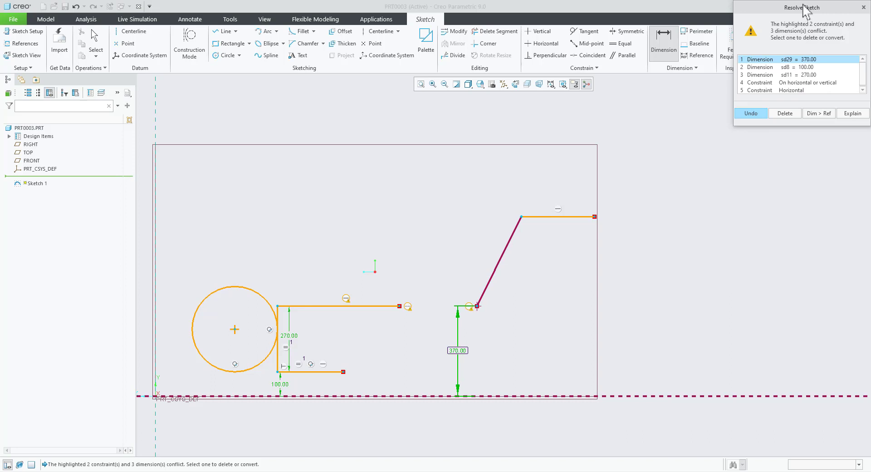
pyautogui.moveTo(805, 9); pyautogui.dragTo(778, 100)
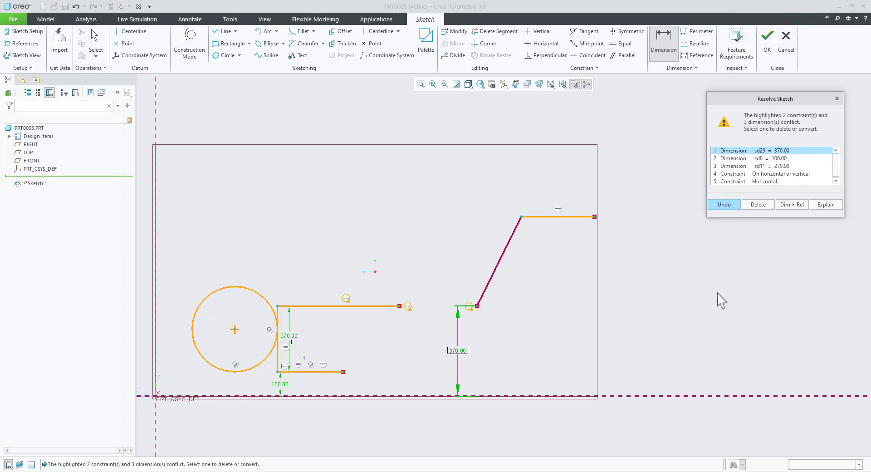
pyautogui.click(783, 159)
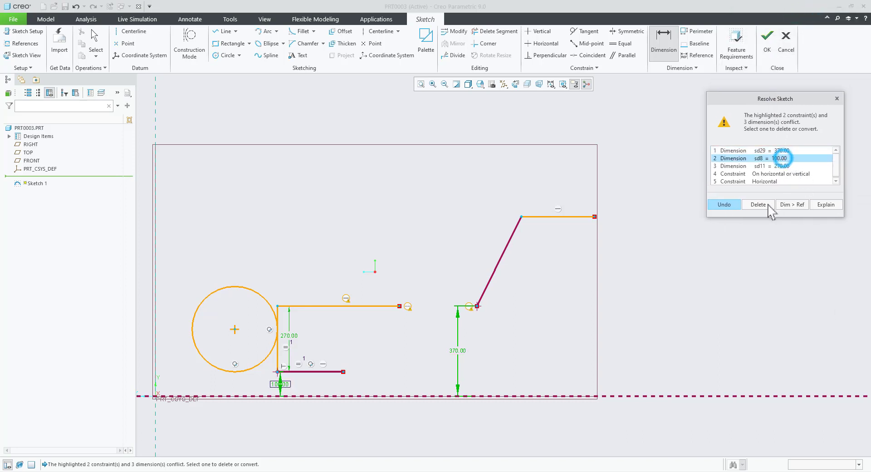
pyautogui.click(758, 204)
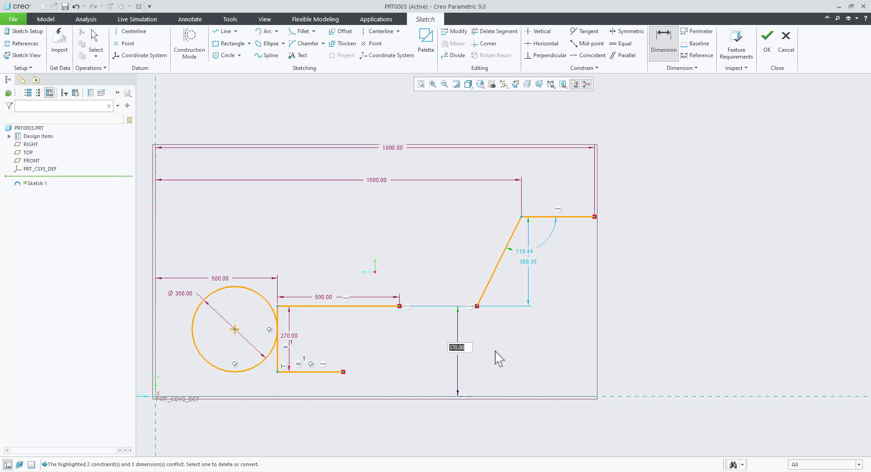
pyautogui.write('350')
pyautogui.press('Return')
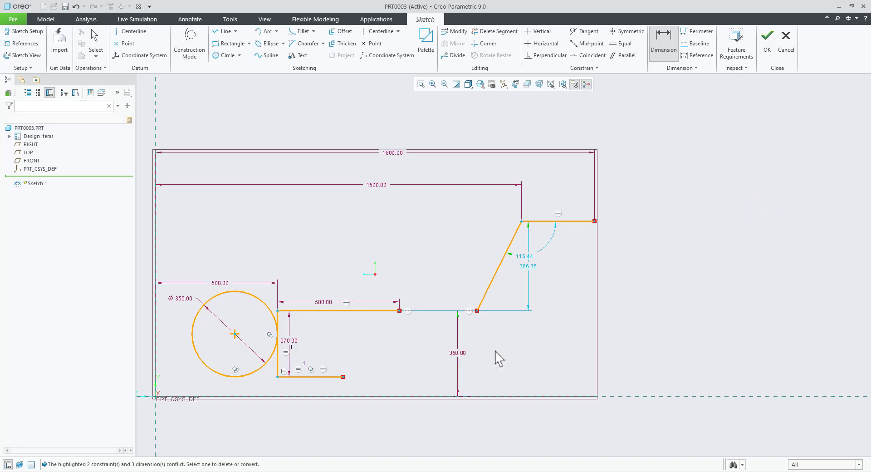
# Dimension the slanted line's upper end from the horizontal reference at 700, placing the dimension beyond the upper line's free end.
pyautogui.click(494, 350)
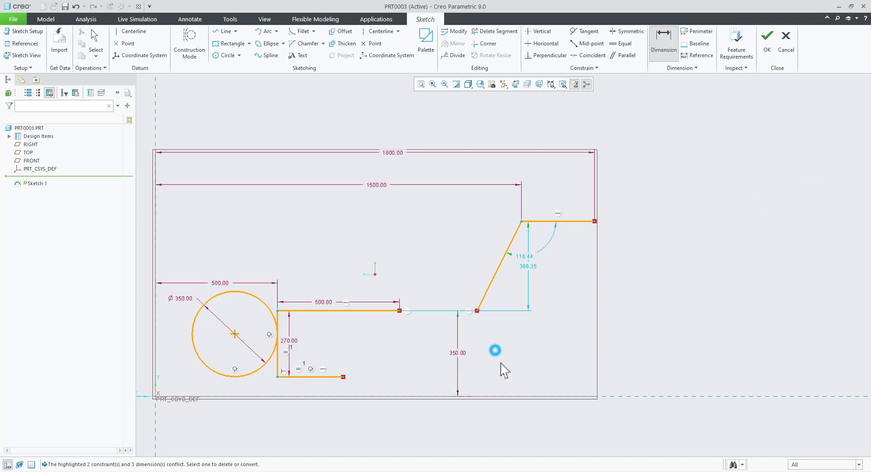
pyautogui.click(537, 398)
pyautogui.click(521, 222)
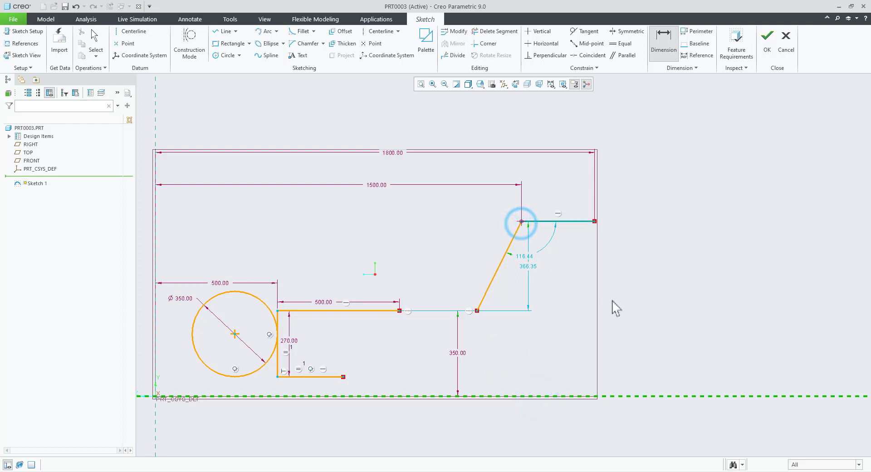
pyautogui.middleClick(612, 299)
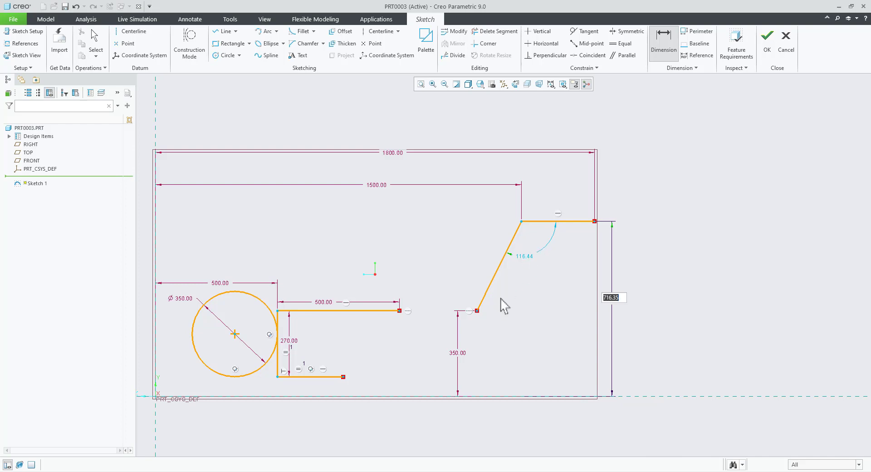
pyautogui.press('Return')
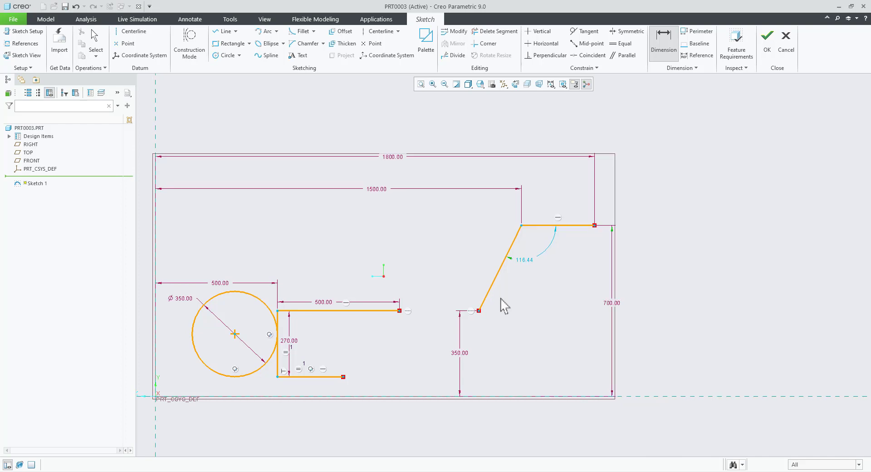
pyautogui.middleClick(592, 325)
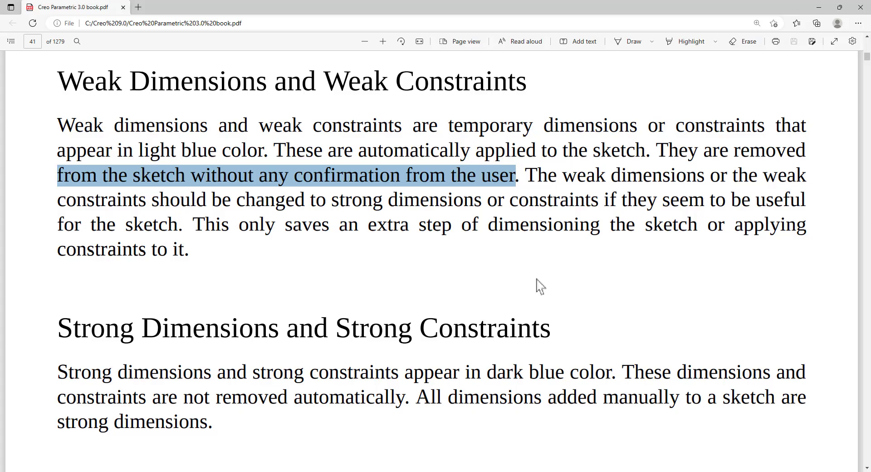
# In the book PDF, select the text about changing useful weak dimensions or constraints to strong ones and saving an extra dimensioning step.
pyautogui.click(586, 272)
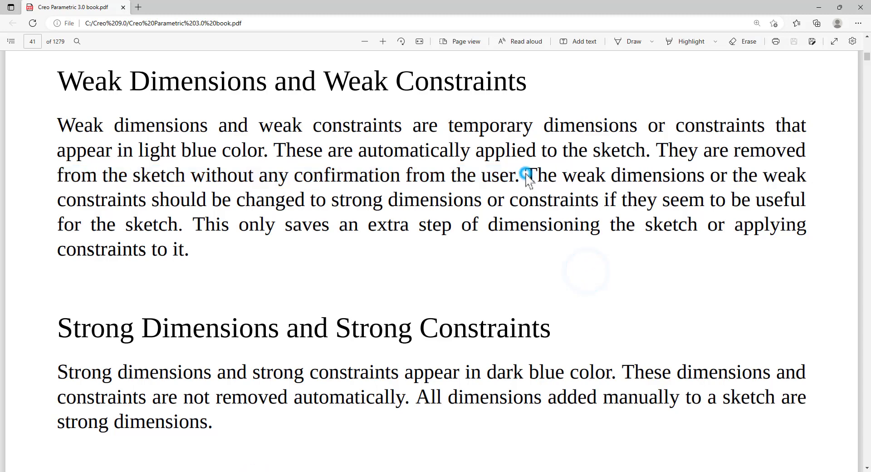
pyautogui.moveTo(524, 175); pyautogui.dragTo(812, 241)
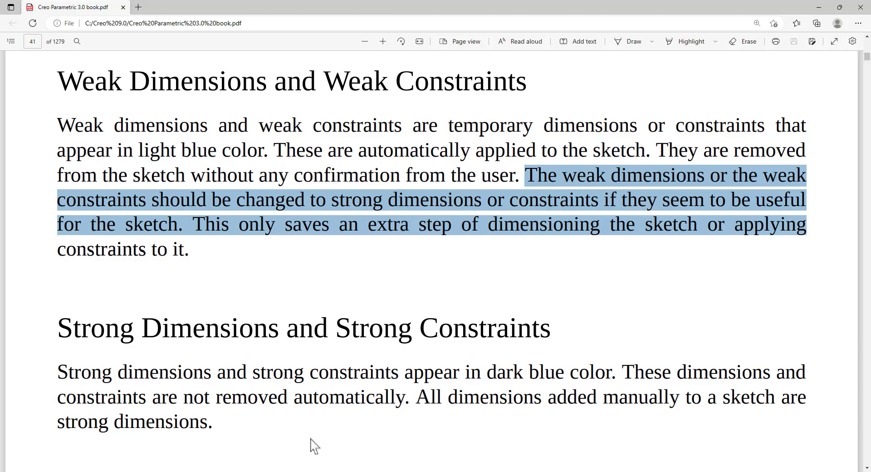
# Return to Creo Parametric and undo the strong dimensions added to the slanted line and the upper horizontal line.
pyautogui.click(319, 471)
pyautogui.click(673, 302)
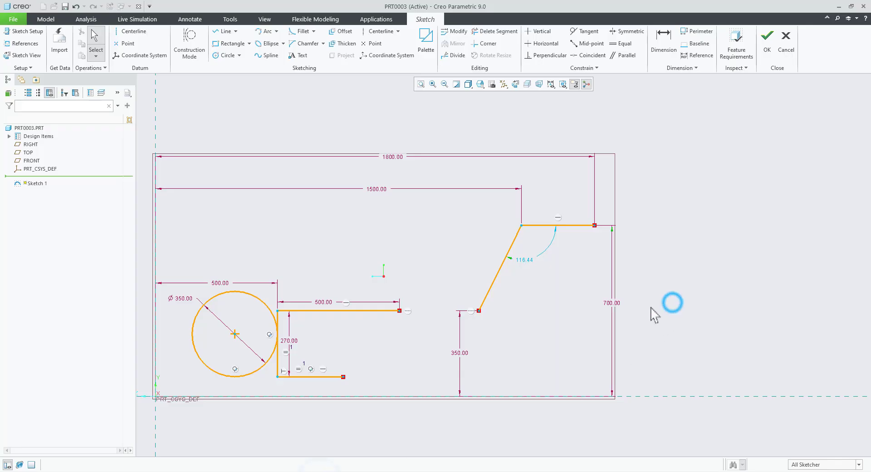
pyautogui.hotkey('ctrl', 'z')
pyautogui.hotkey('ctrl', 'z')
pyautogui.hotkey('ctrl', 'z')
pyautogui.hotkey('ctrl', 'z')
pyautogui.hotkey('ctrl', 'z')
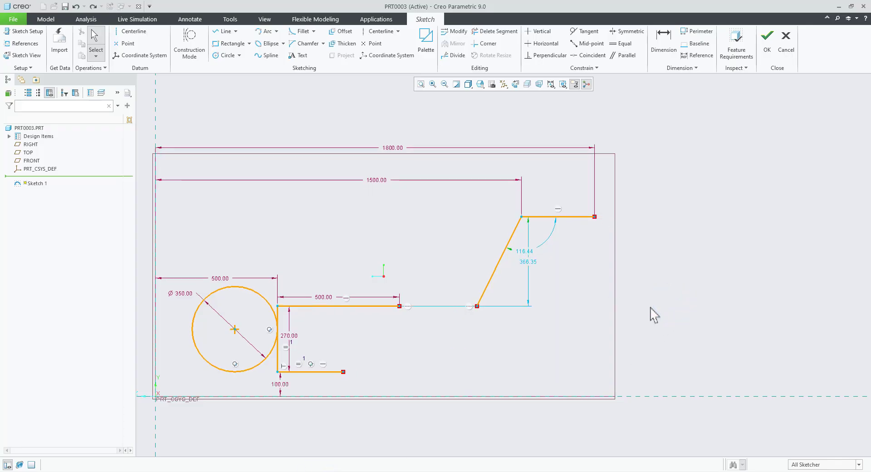
pyautogui.hotkey('ctrl', 'z')
pyautogui.hotkey('ctrl', 'z')
pyautogui.hotkey('ctrl', 'z')
pyautogui.hotkey('ctrl', 'z')
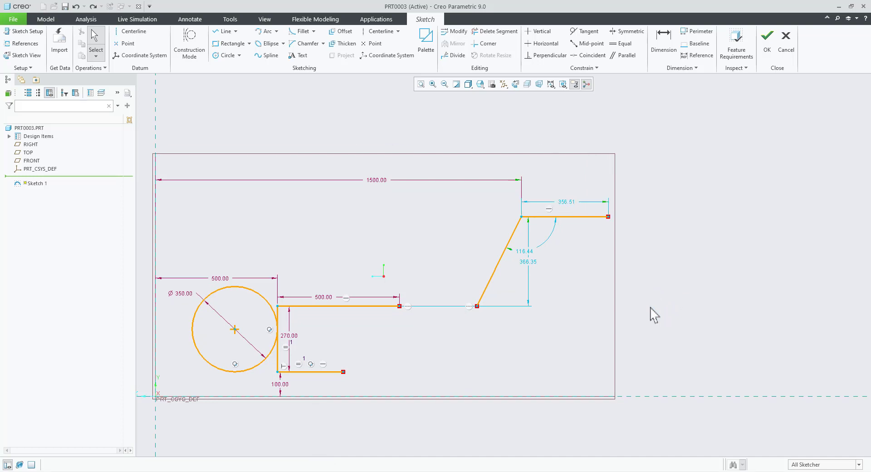
pyautogui.scroll(2, 639, 254)
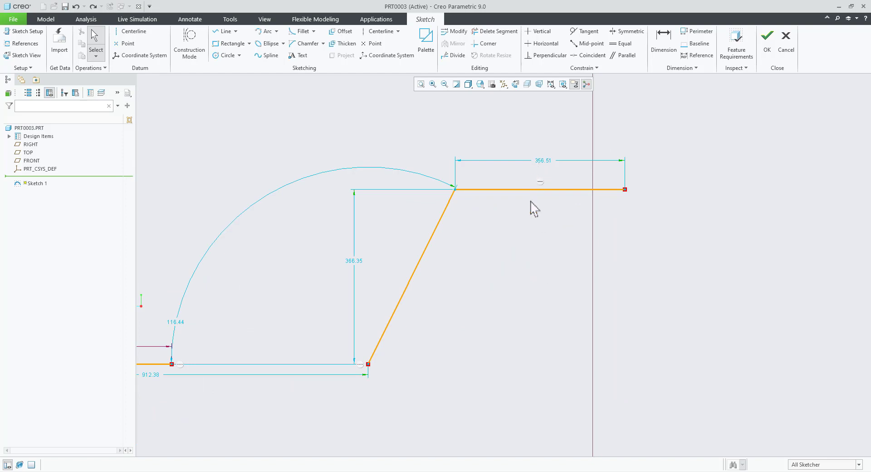
# In the book PDF, select the heading "Strong Dimensions and Strong Constraints" and the sentence about them appearing in dark blue color.
pyautogui.click(262, 471)
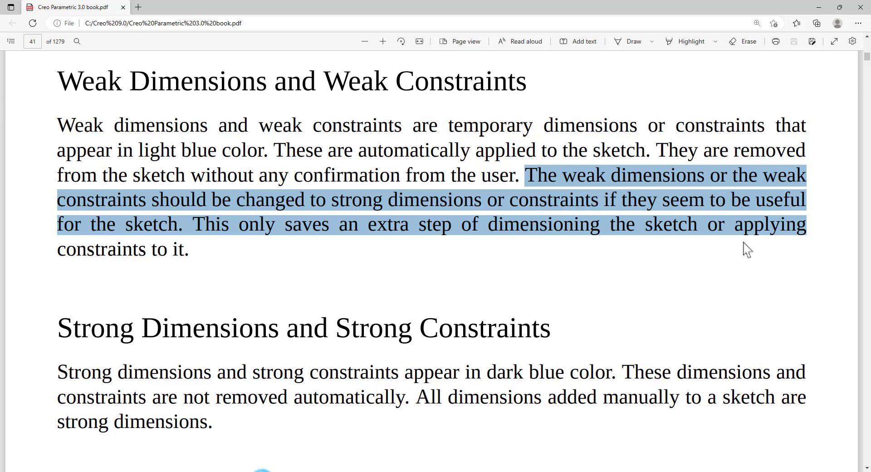
pyautogui.click(724, 262)
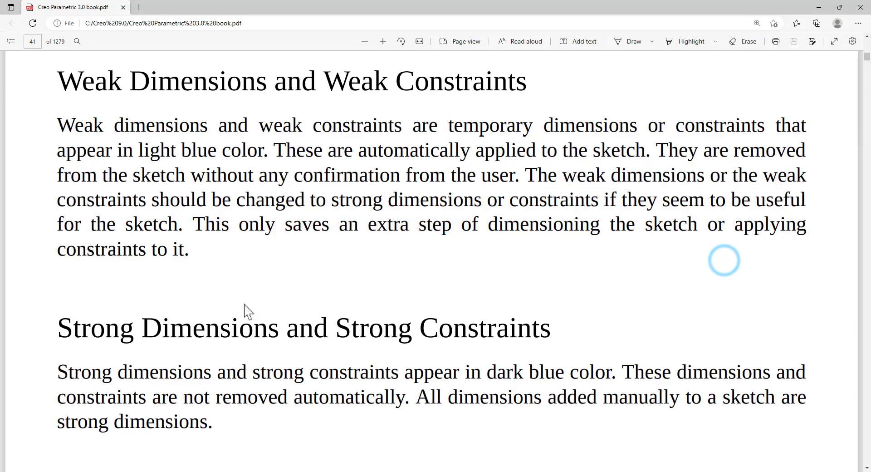
pyautogui.scroll(-2, 255, 312)
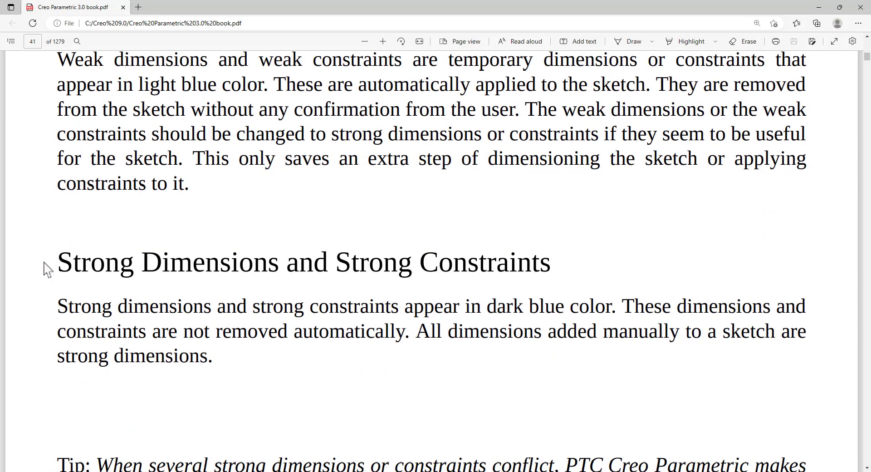
pyautogui.moveTo(55, 260); pyautogui.dragTo(552, 263)
pyautogui.click(607, 266)
pyautogui.moveTo(54, 302); pyautogui.dragTo(627, 318)
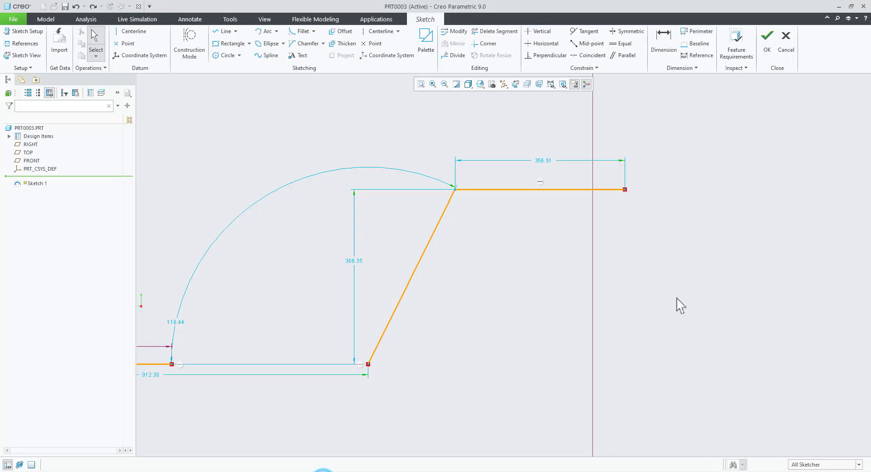
# Dimension the length of the upper horizontal line at 350.
pyautogui.click(676, 297)
pyautogui.click(663, 45)
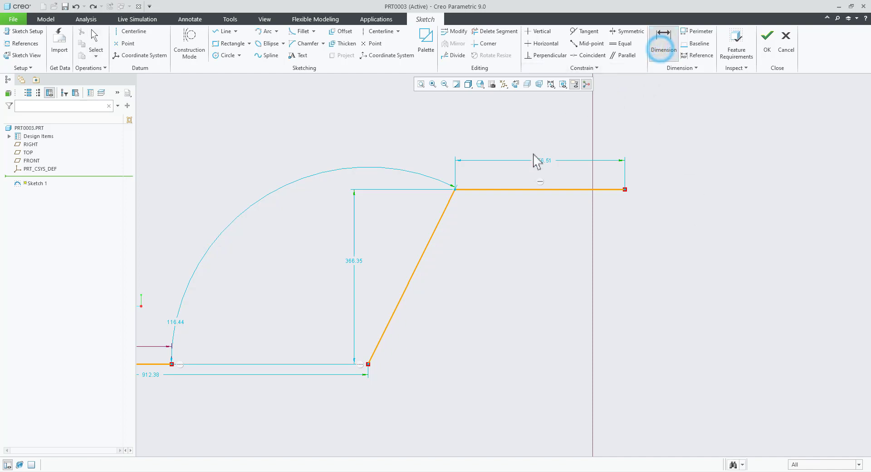
pyautogui.click(531, 190)
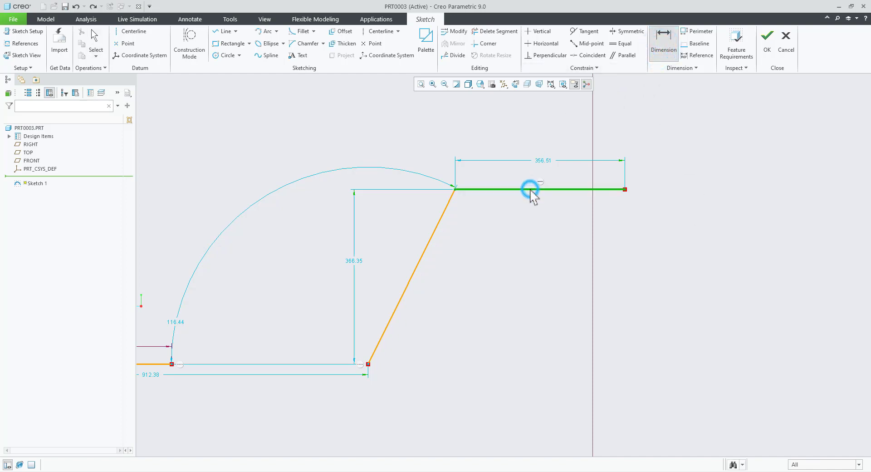
pyautogui.middleClick(538, 140)
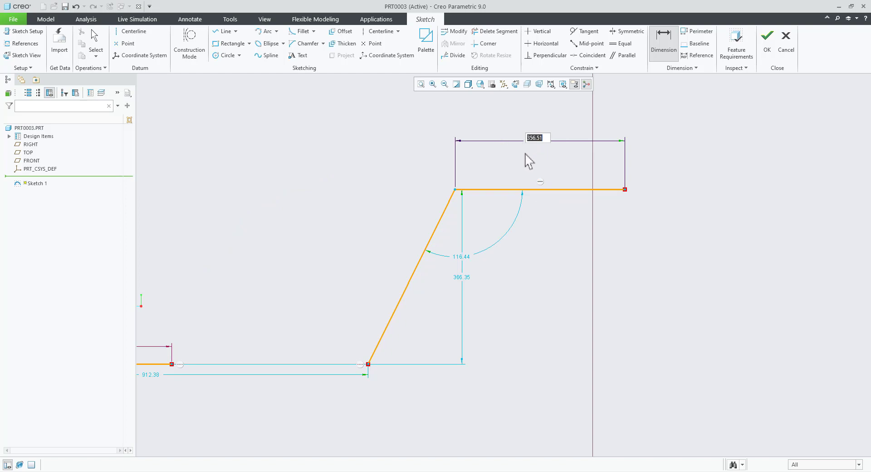
pyautogui.write('350')
pyautogui.press('Return')
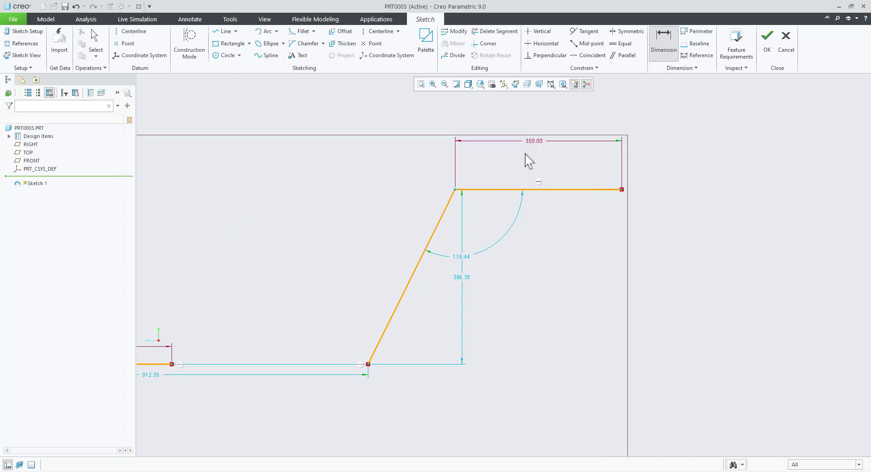
# Dimension the vertical distance between the upper horizontal line and the slanted line's lower end at 360.
pyautogui.click(536, 250)
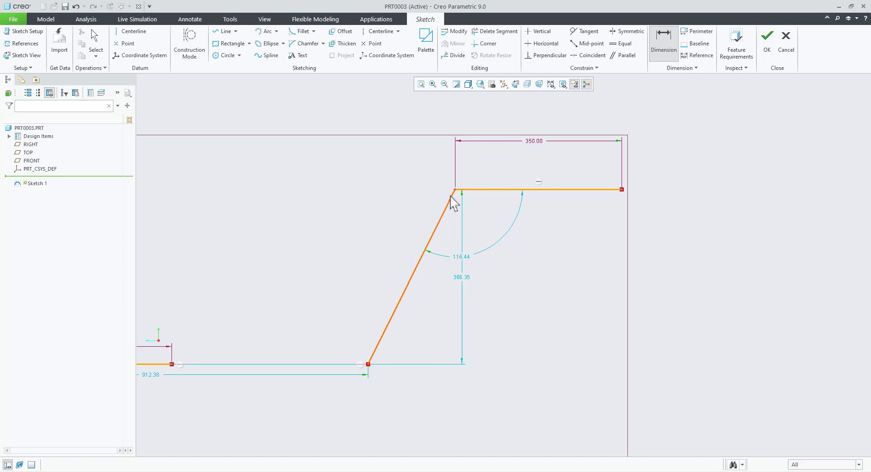
pyautogui.click(470, 190)
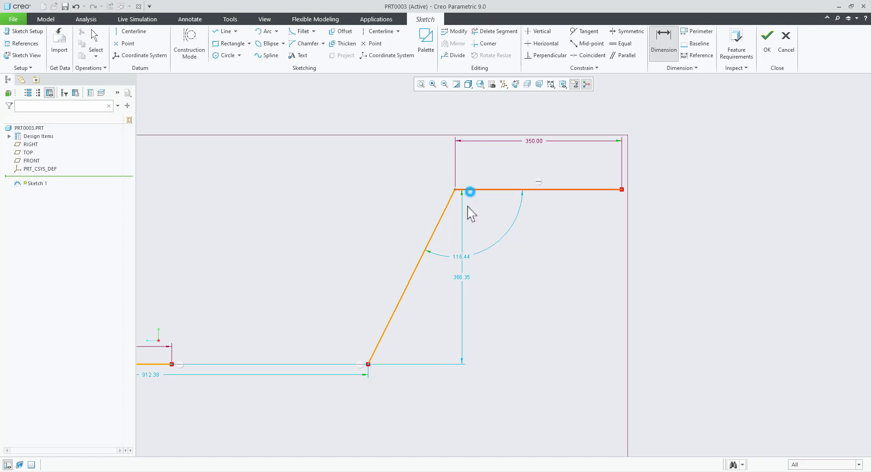
pyautogui.click(368, 364)
pyautogui.middleClick(520, 295)
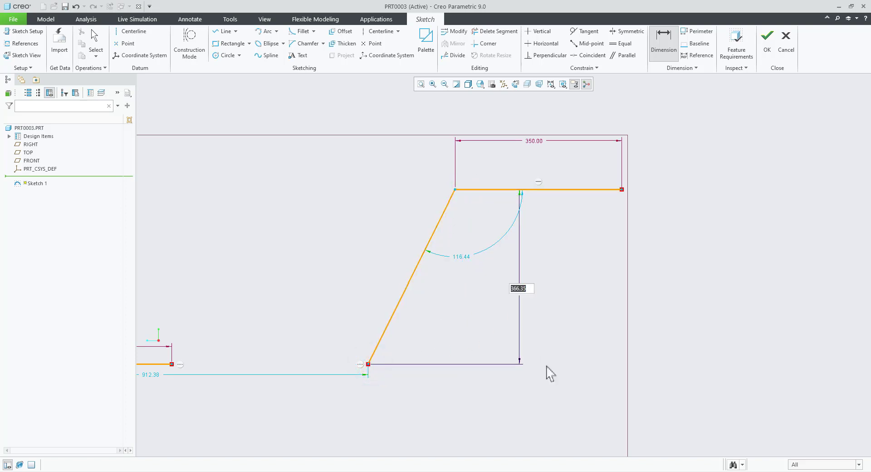
pyautogui.press('Return')
pyautogui.click(544, 364)
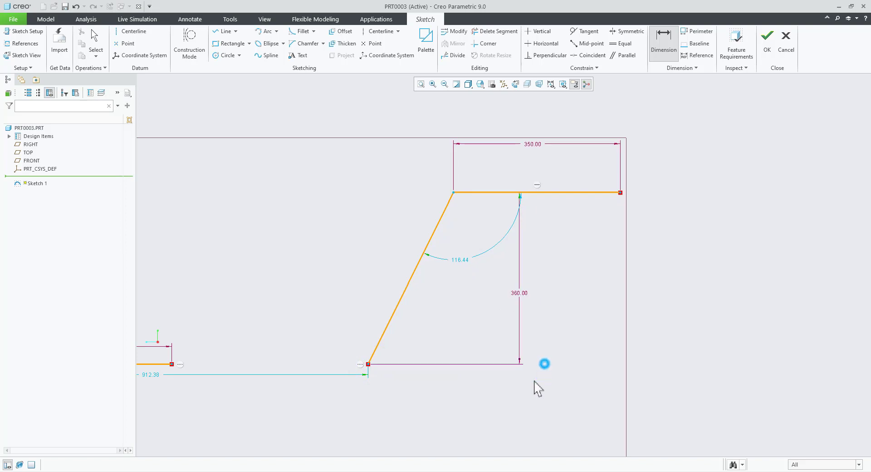
pyautogui.middleClick(573, 304)
# Try moving the upper horizontal line and the slanted line's lower end to test which directions are still free.
pyautogui.moveTo(559, 192); pyautogui.dragTo(571, 243)
pyautogui.moveTo(575, 193); pyautogui.dragTo(557, 295)
pyautogui.scroll(-3, 560, 302)
pyautogui.moveTo(471, 276)
pyautogui.mouseDown()
pyautogui.moveTo(410, 288)
pyautogui.moveTo(493, 291)
pyautogui.moveTo(472, 296)
pyautogui.mouseUp()
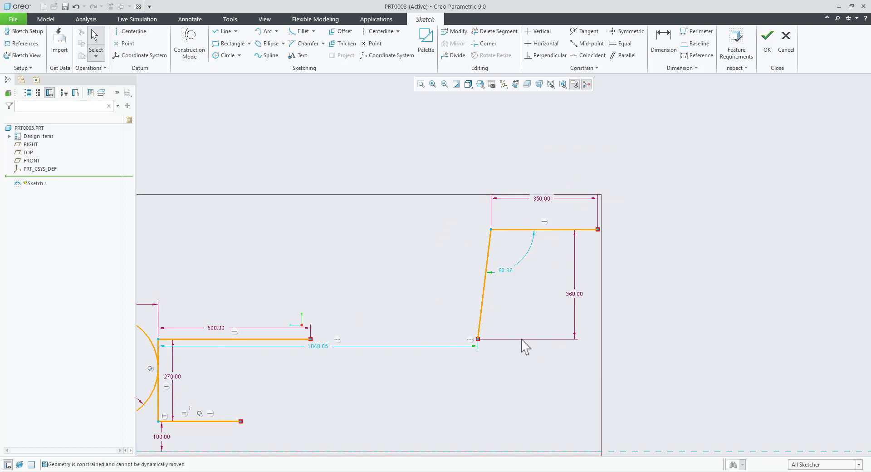
pyautogui.moveTo(480, 340)
pyautogui.mouseDown()
pyautogui.moveTo(446, 342)
pyautogui.moveTo(421, 331)
pyautogui.moveTo(515, 342)
pyautogui.moveTo(437, 332)
pyautogui.mouseUp()
pyautogui.click(457, 405)
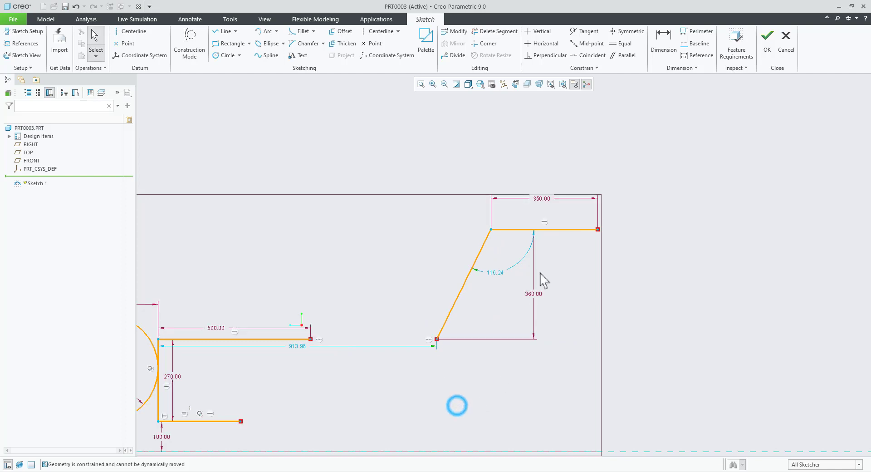
# Set the angle between the slanted line and the upper horizontal line to 120 degrees.
pyautogui.scroll(-2, 540, 272)
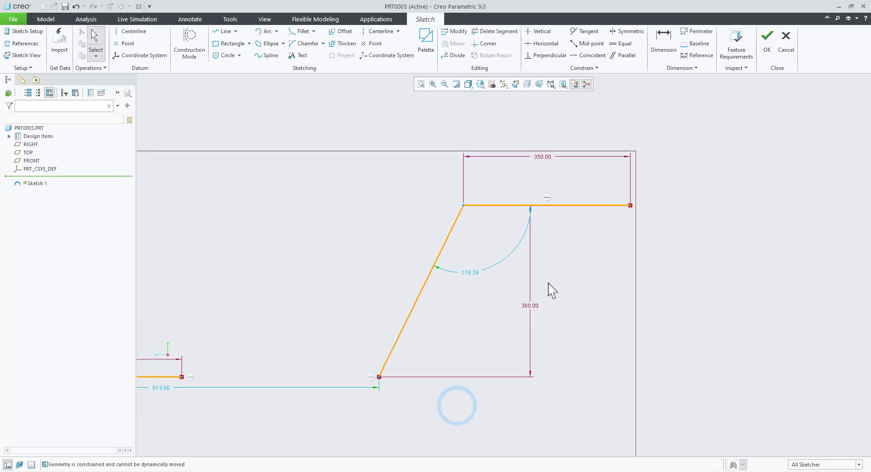
pyautogui.doubleClick(474, 273)
pyautogui.write('1')
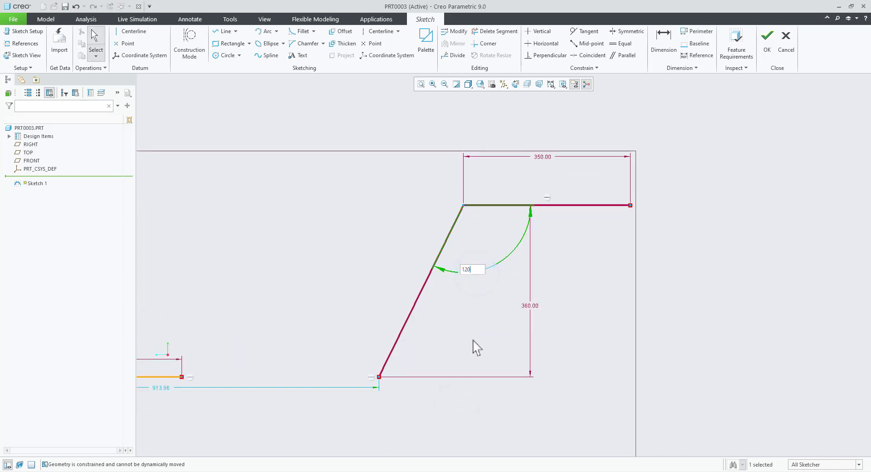
pyautogui.write('20')
pyautogui.press('Return')
pyautogui.click(472, 341)
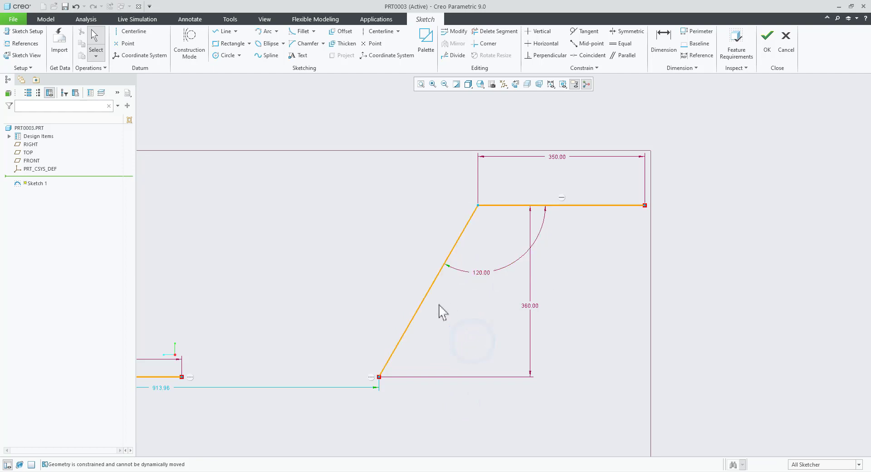
# Shift the slanted line sideways and set the horizontal distance from the circle's tangent vertical line to its lower end to 900.
pyautogui.moveTo(426, 295)
pyautogui.mouseDown()
pyautogui.moveTo(554, 295)
pyautogui.moveTo(395, 290)
pyautogui.moveTo(453, 339)
pyautogui.mouseUp()
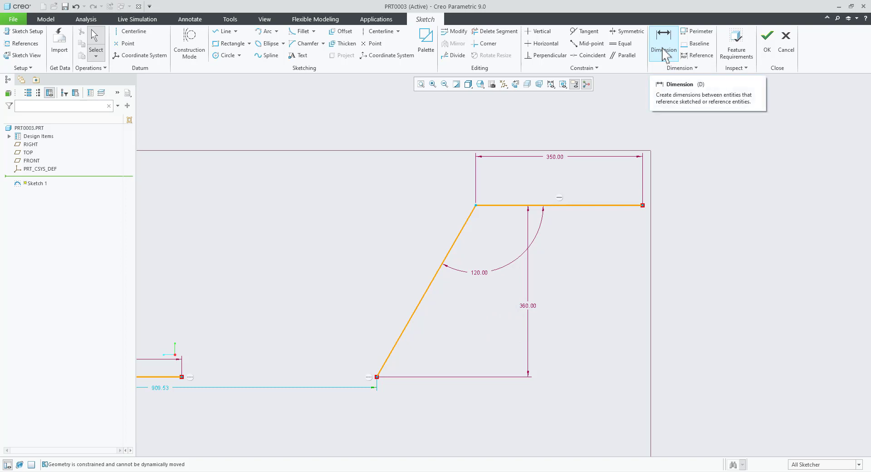
pyautogui.scroll(3, 671, 89)
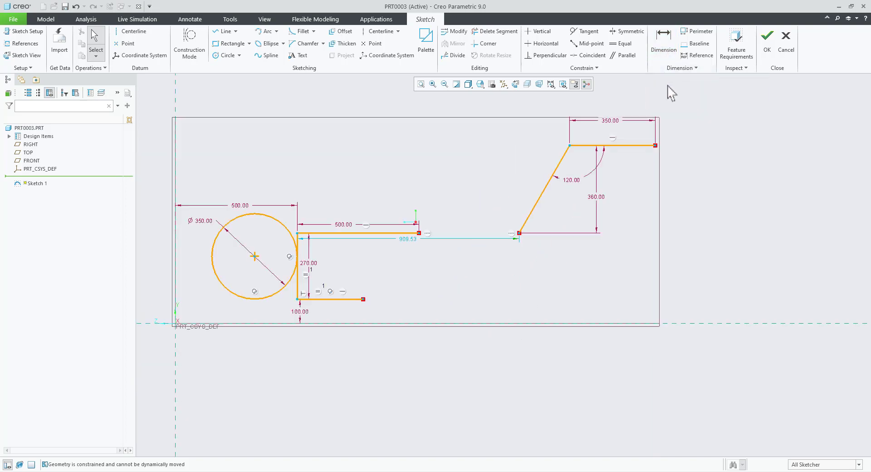
pyautogui.scroll(-3, 379, 307)
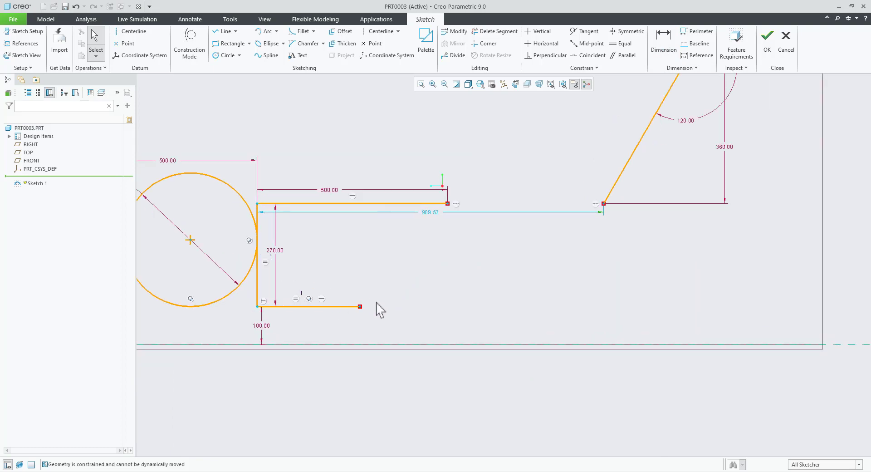
pyautogui.doubleClick(427, 212)
pyautogui.write('900')
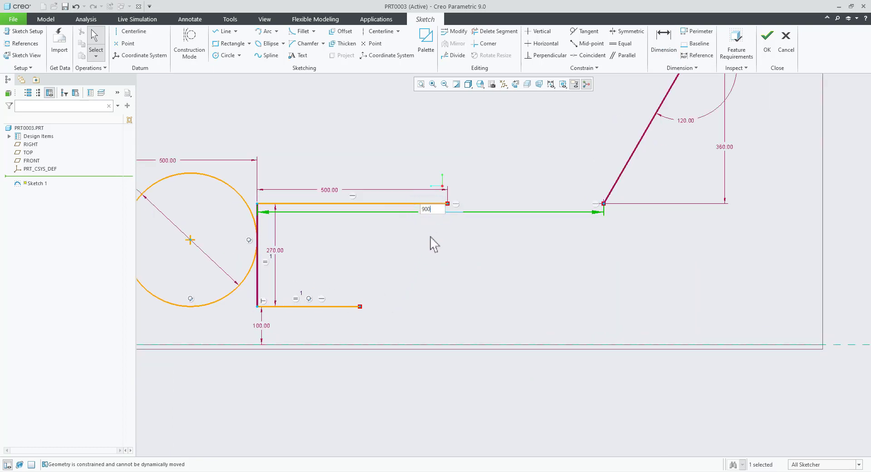
pyautogui.press('Return')
pyautogui.click(429, 237)
pyautogui.scroll(2, 429, 237)
pyautogui.scroll(-1, 570, 207)
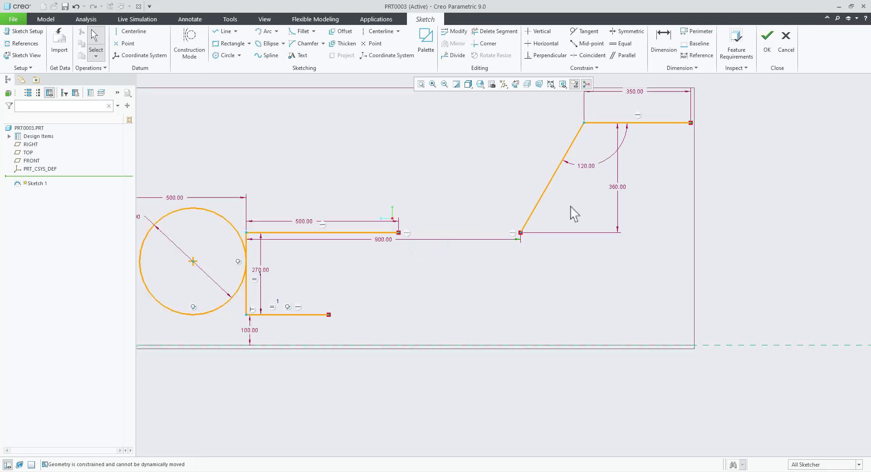
pyautogui.click(544, 194)
pyautogui.click(407, 269)
pyautogui.click(536, 207)
pyautogui.scroll(1, 468, 303)
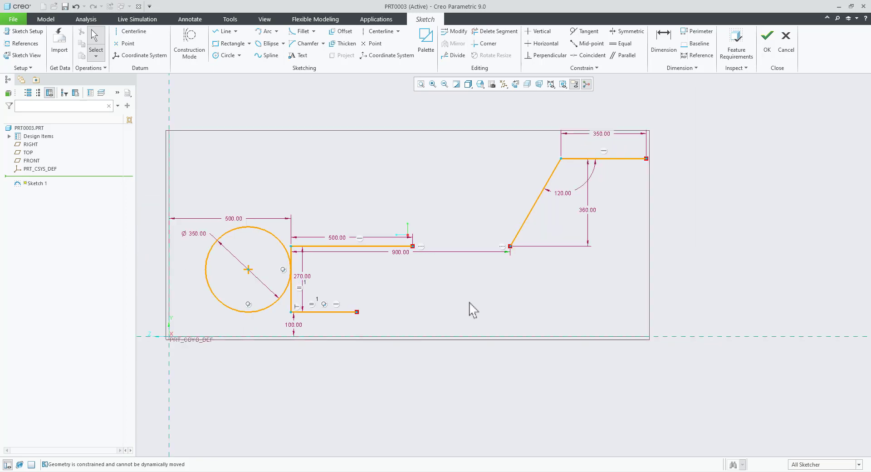
# Switch to the book PDF, select the heading "Strong Dimensions and Strong Constraints" and go to the Tip about conflicting strong dimensions.
pyautogui.click(257, 471)
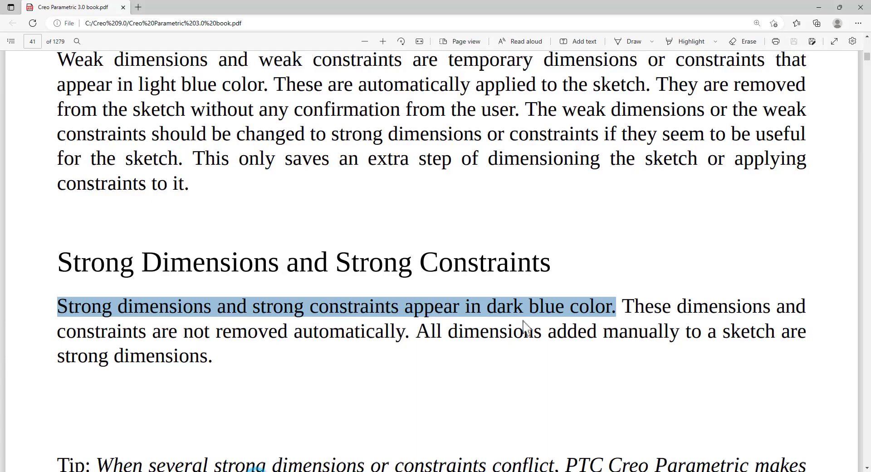
pyautogui.click(575, 361)
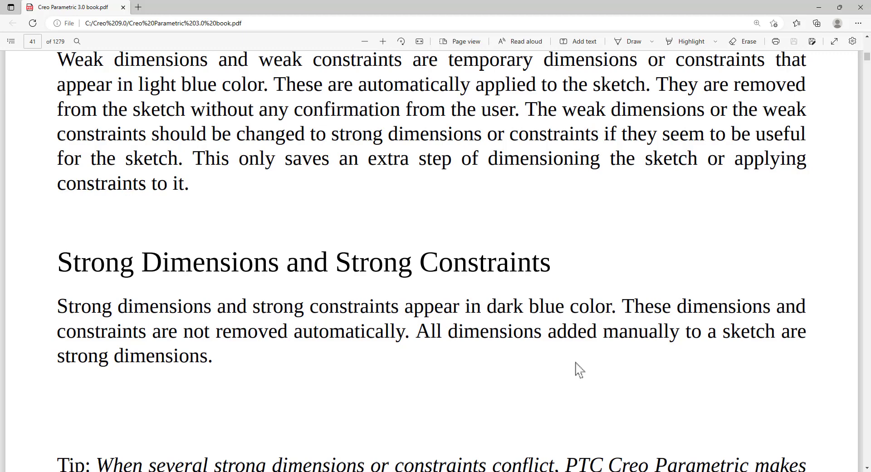
pyautogui.moveTo(55, 262); pyautogui.dragTo(607, 278)
pyautogui.click(651, 273)
pyautogui.scroll(-3, 526, 381)
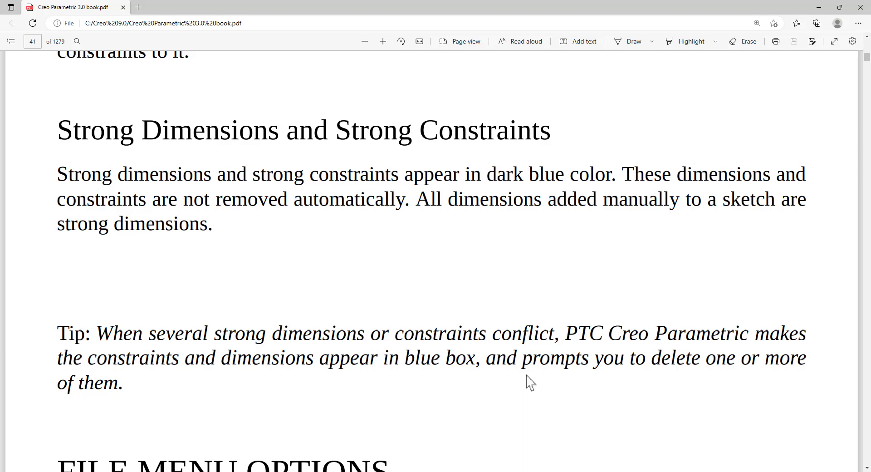
pyautogui.moveTo(39, 314); pyautogui.dragTo(820, 403)
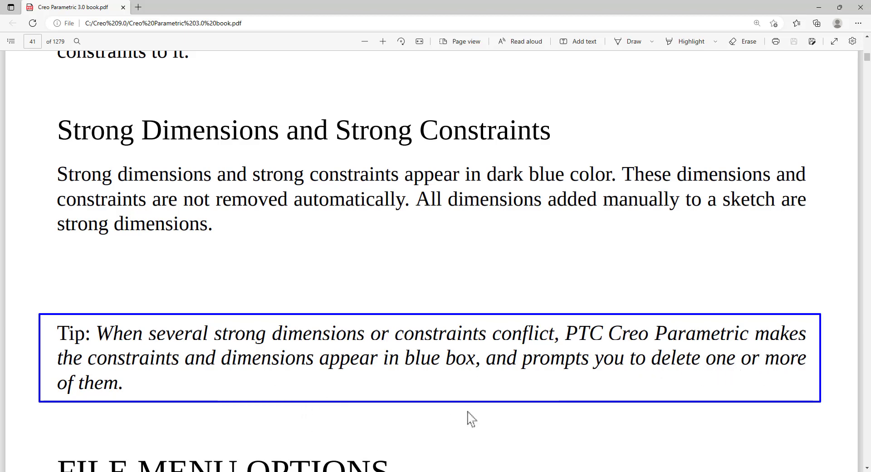
# Return to Creo Parametric and add a vertical dimension between the upper horizontal line and the horizontal reference, placed outside the sketch.
pyautogui.hotkey('alt', 'Tab')
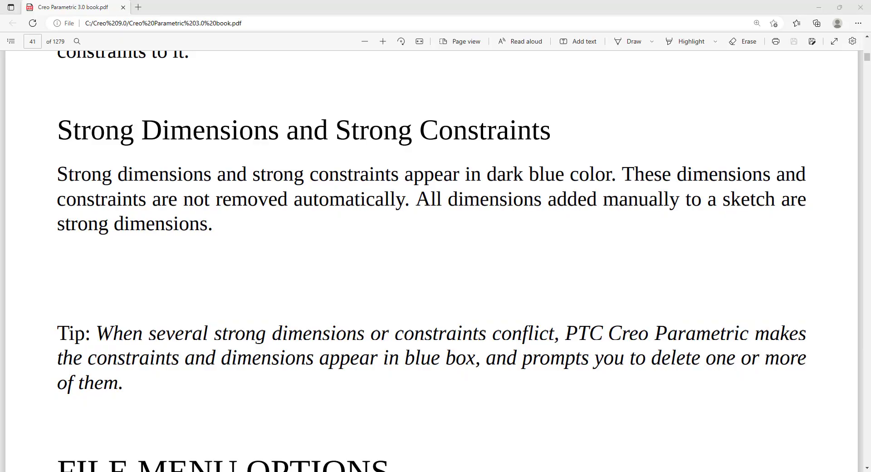
pyautogui.scroll(2, 598, 266)
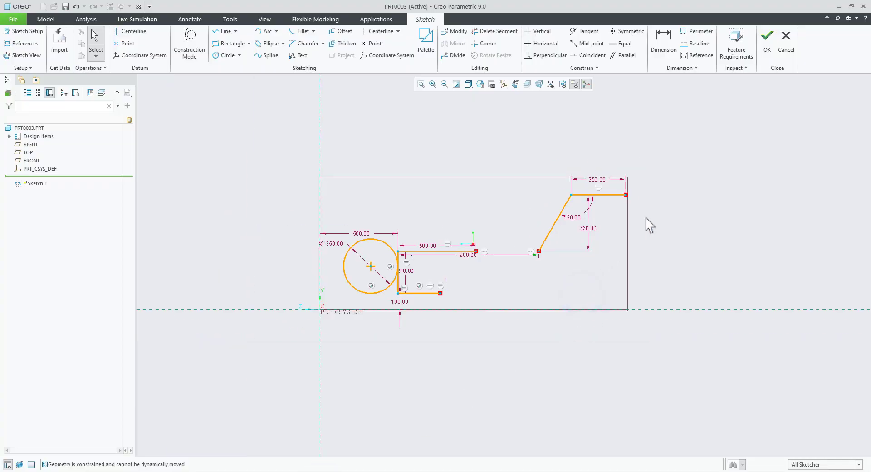
pyautogui.scroll(-2, 648, 224)
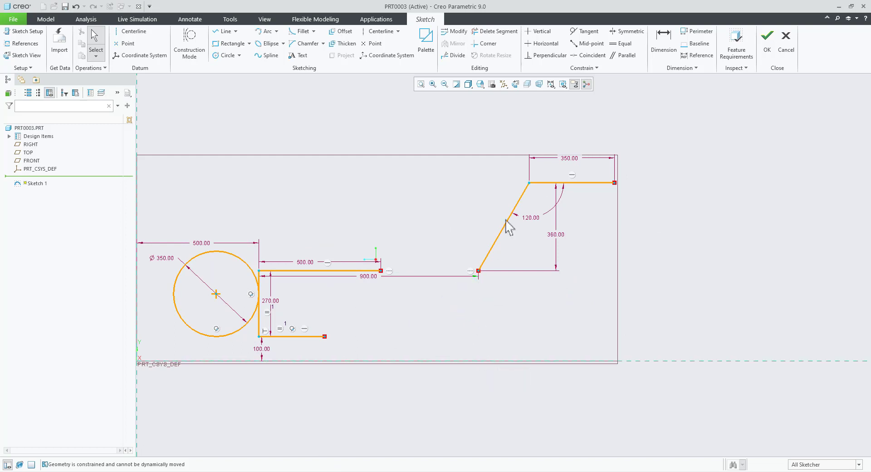
pyautogui.click(675, 30)
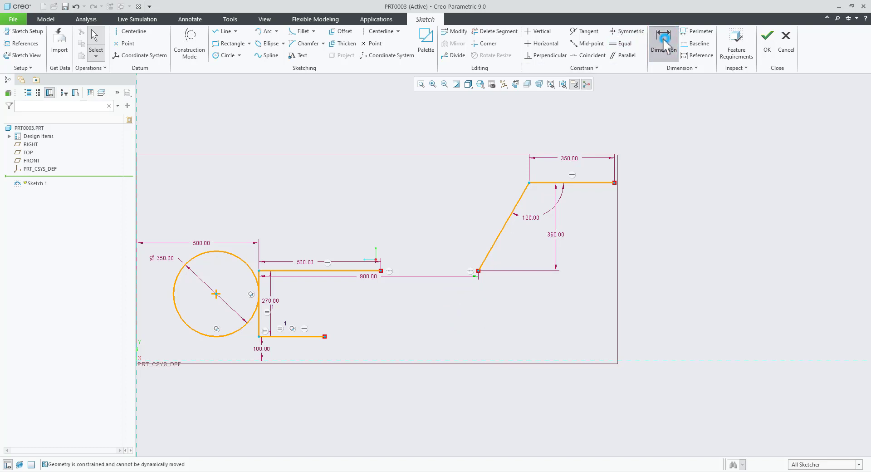
pyautogui.click(589, 183)
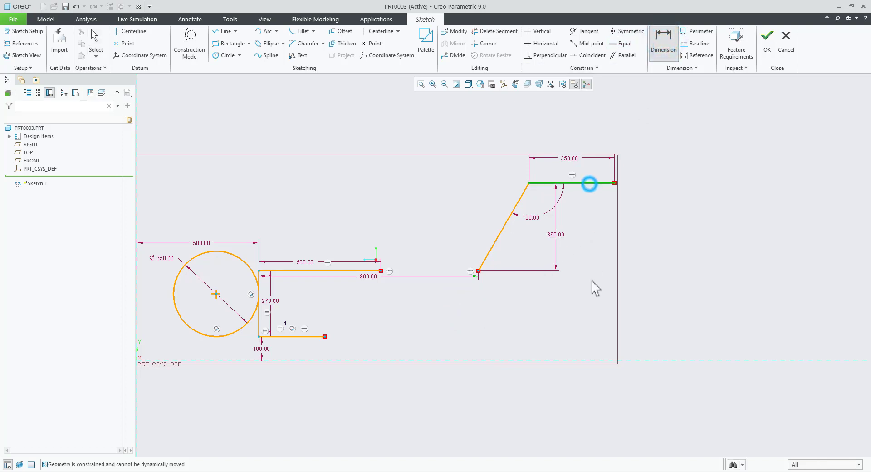
pyautogui.click(583, 361)
pyautogui.middleClick(680, 256)
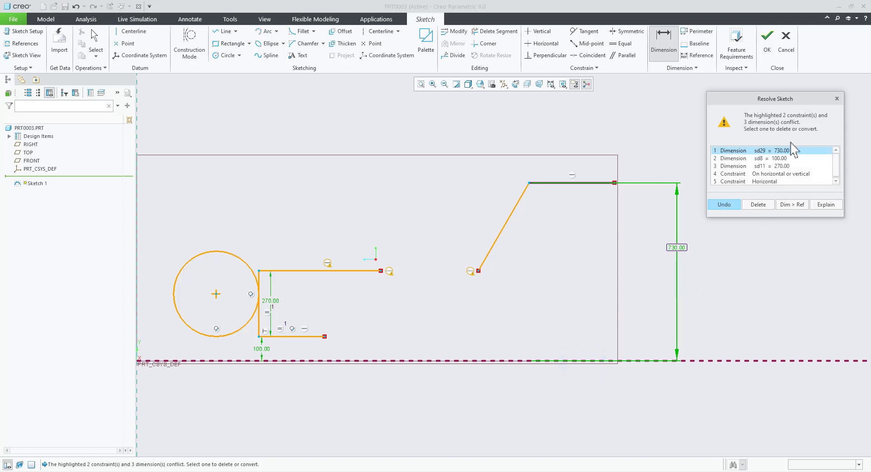
# Resolve the sketch conflict by deleting the 100 dimension between the lower horizontal line and the horizontal reference.
pyautogui.moveTo(782, 99); pyautogui.dragTo(784, 146)
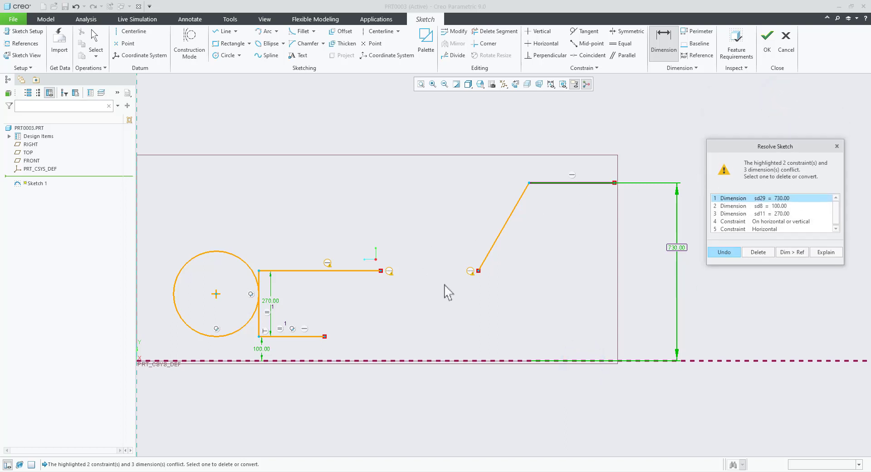
pyautogui.scroll(1, 521, 280)
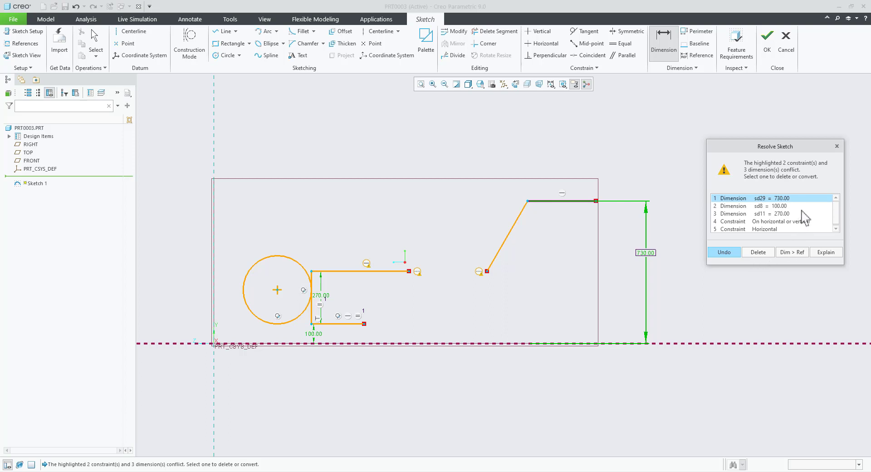
pyautogui.scroll(-1, 803, 218)
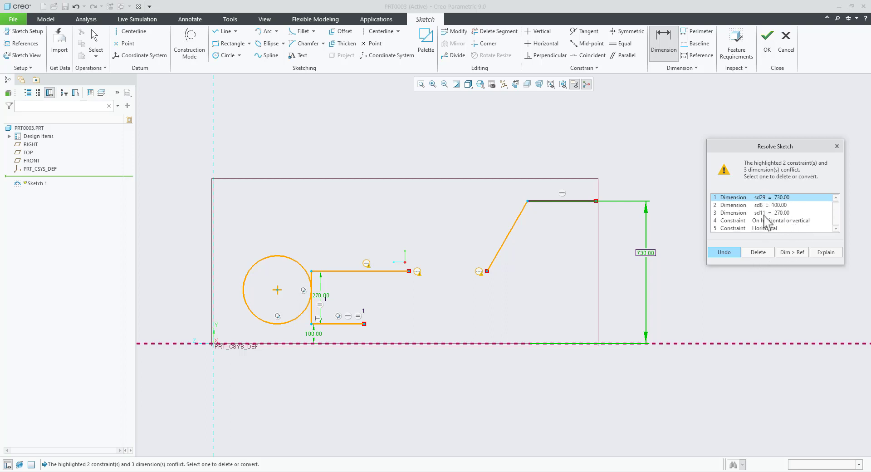
pyautogui.click(775, 205)
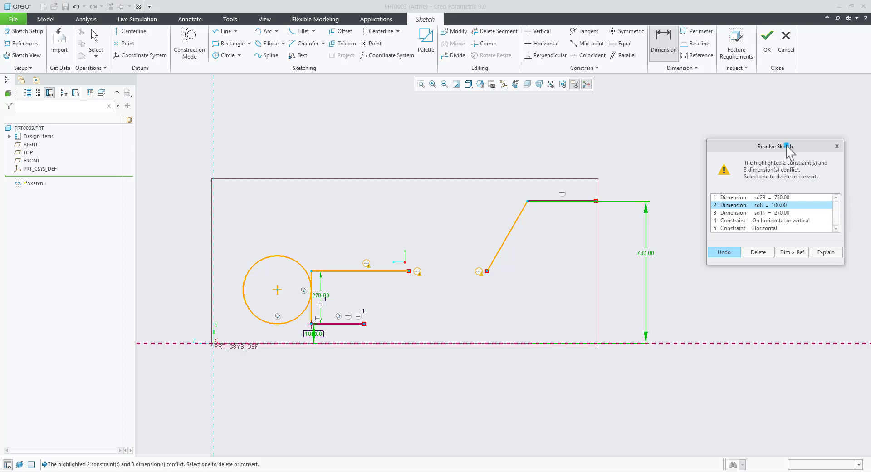
pyautogui.moveTo(786, 146); pyautogui.dragTo(757, 138)
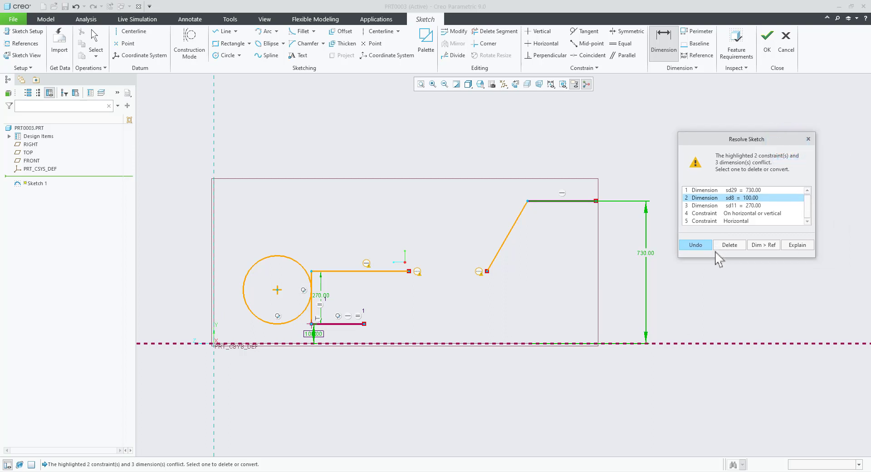
pyautogui.click(730, 245)
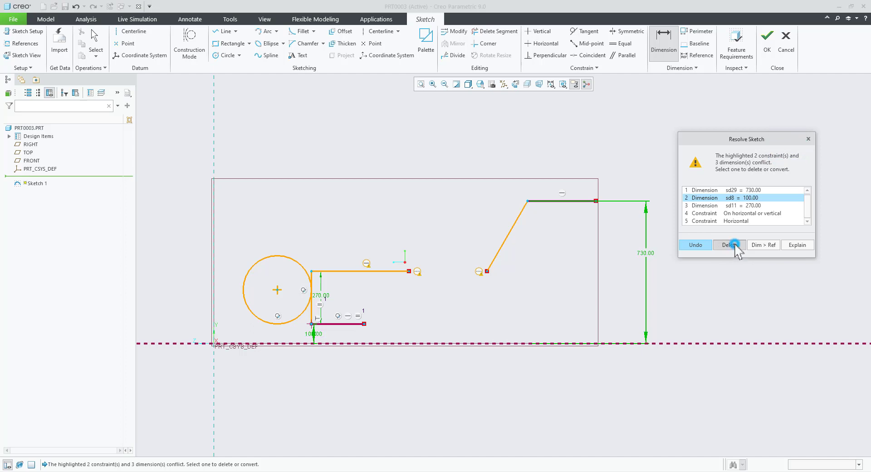
# Sketch a vertical line about 567 long with a connected horizontal line about 534 long from its lower end, outside the rectangular plane outline.
pyautogui.middleClick(707, 307)
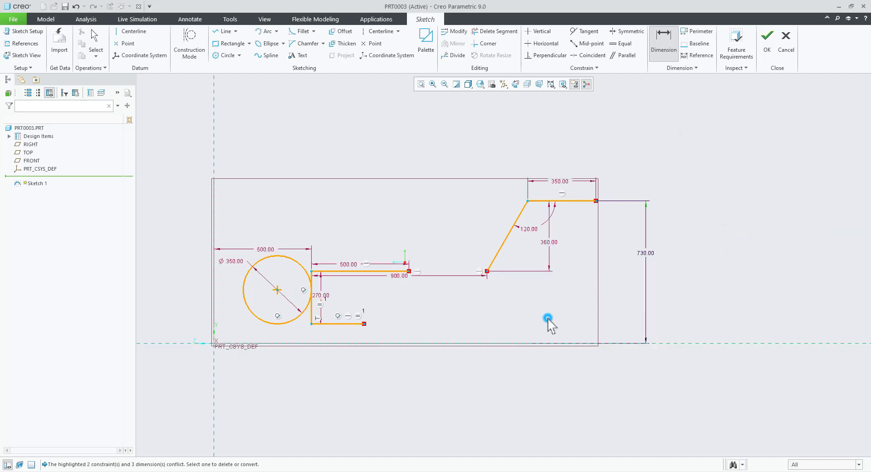
pyautogui.scroll(3, 757, 289)
pyautogui.scroll(-3, 829, 252)
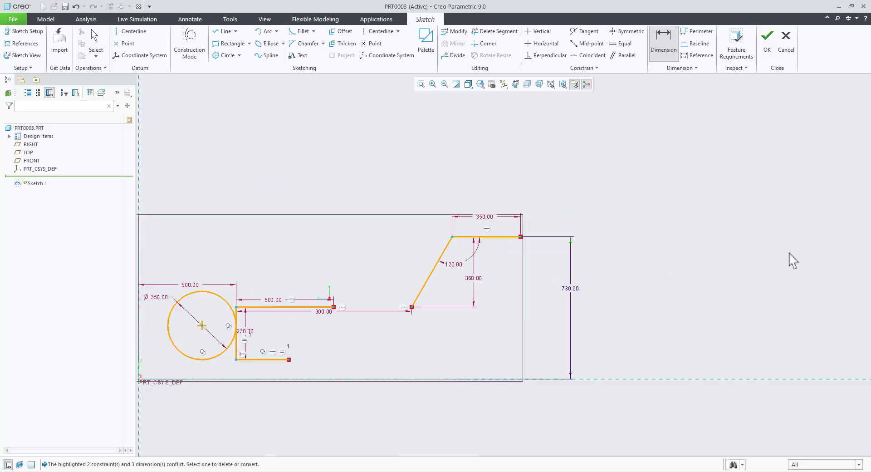
pyautogui.click(223, 31)
pyautogui.click(681, 176)
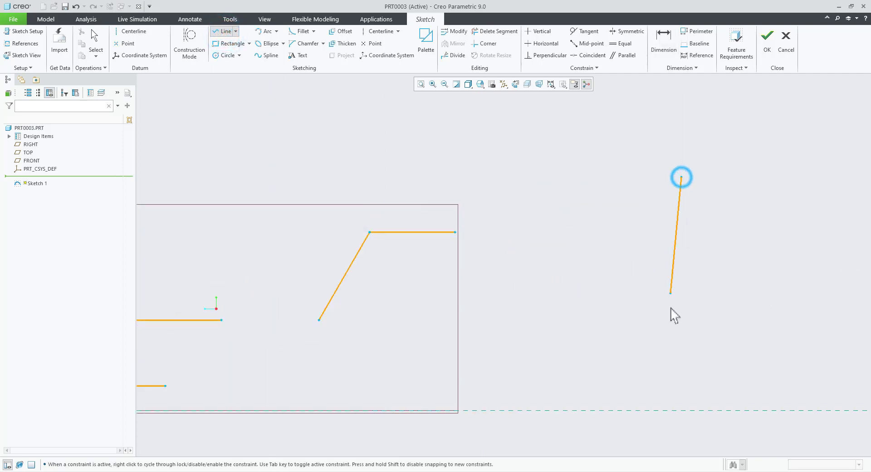
pyautogui.click(681, 315)
pyautogui.click(811, 315)
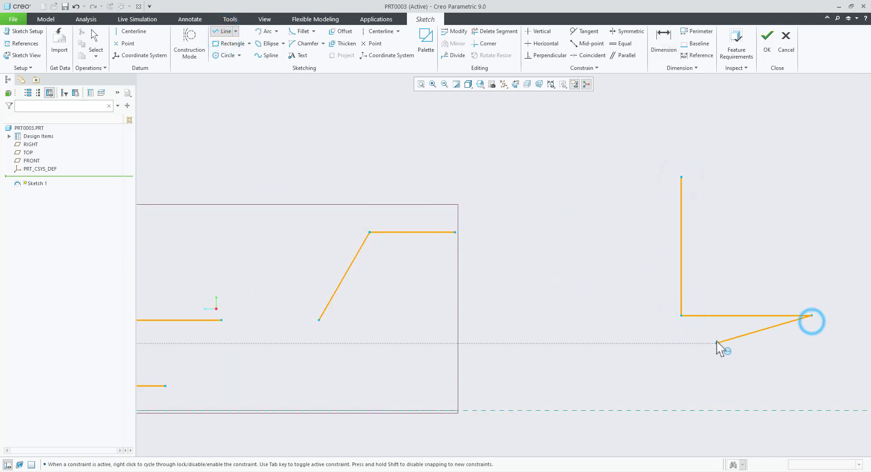
pyautogui.middleClick(720, 344)
pyautogui.click(797, 282)
pyautogui.scroll(-5, 798, 277)
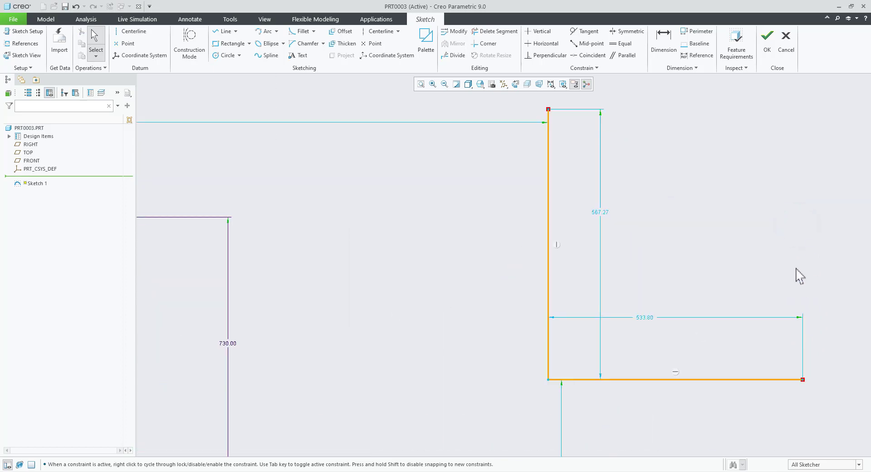
# Add an angular dimension between the new vertical line and the connected horizontal line, placed inside their corner.
pyautogui.scroll(4, 799, 275)
pyautogui.scroll(-3, 814, 285)
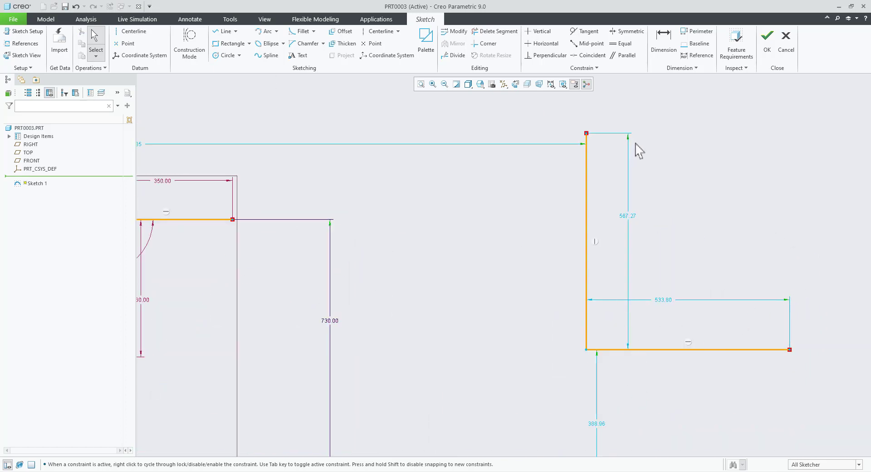
pyautogui.click(663, 43)
pyautogui.click(586, 263)
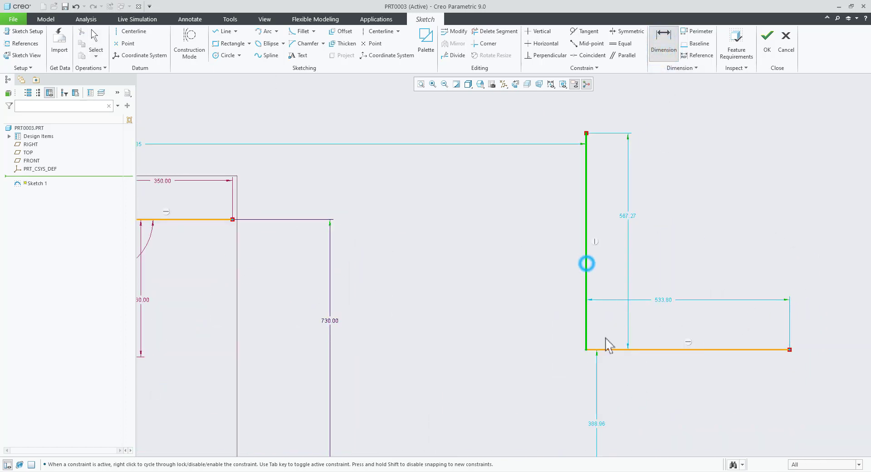
pyautogui.click(608, 350)
pyautogui.middleClick(614, 324)
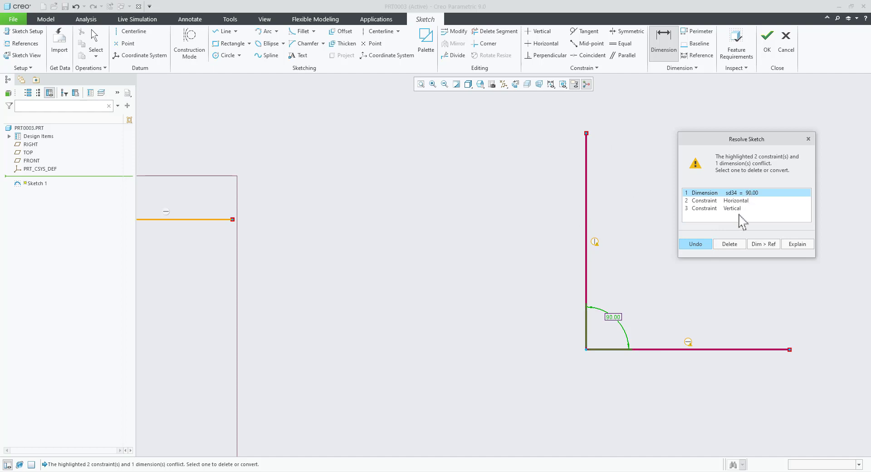
# Resolve the sketch conflict by deleting the Horizontal constraint, and finish dimensioning.
pyautogui.click(737, 201)
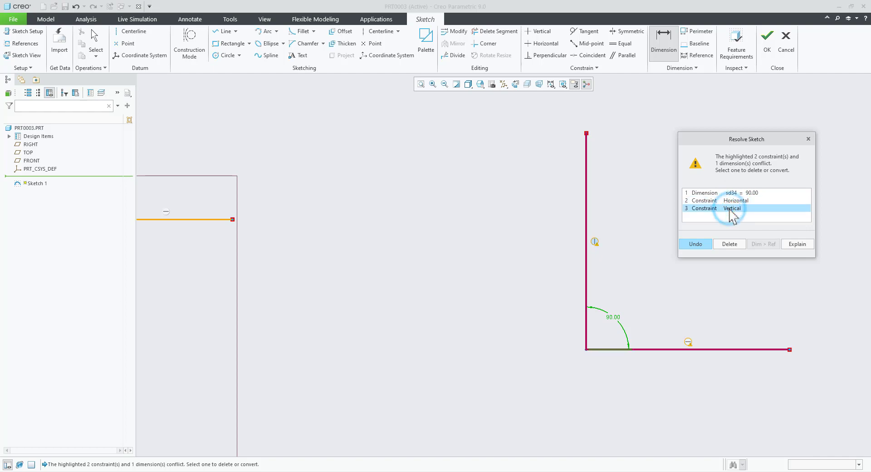
pyautogui.click(746, 193)
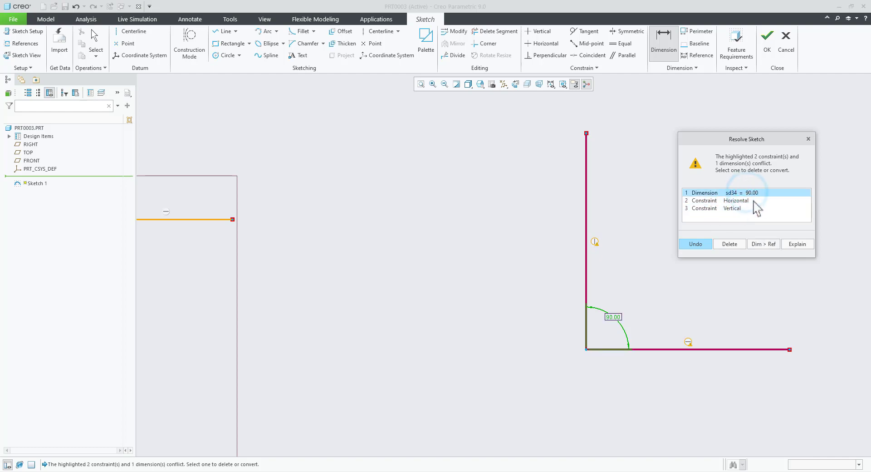
pyautogui.click(737, 201)
pyautogui.click(729, 244)
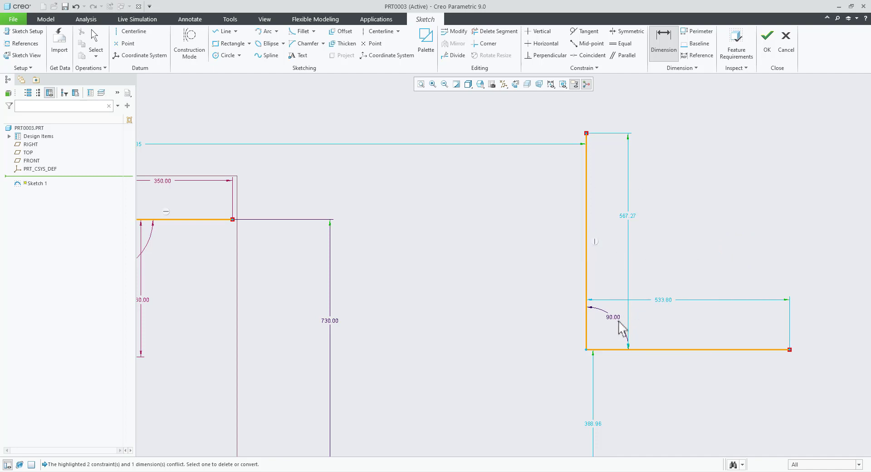
pyautogui.middleClick(621, 374)
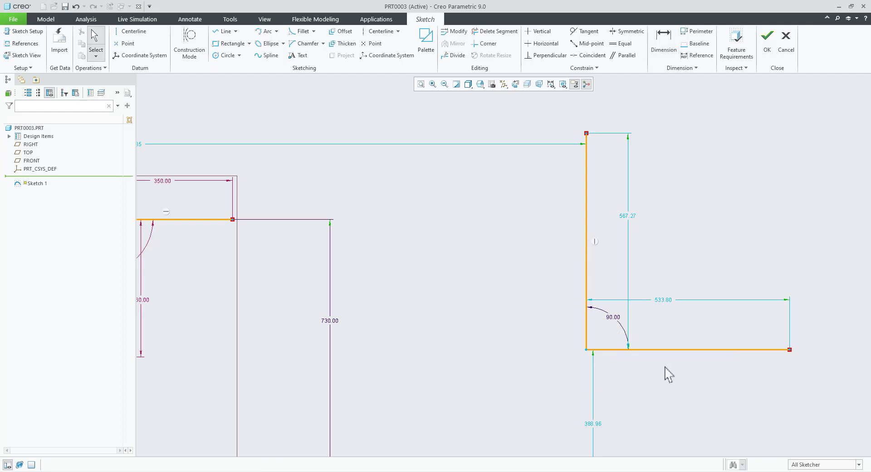
# Examine the dimensions and constraints across the whole sketch, from the circle to the separate L-shaped lines.
pyautogui.scroll(-5, 638, 340)
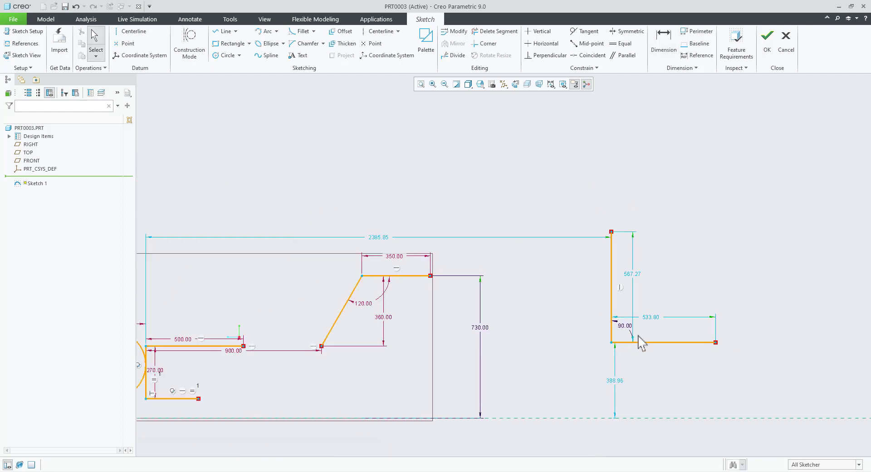
pyautogui.scroll(-2, 608, 346)
pyautogui.scroll(4, 347, 381)
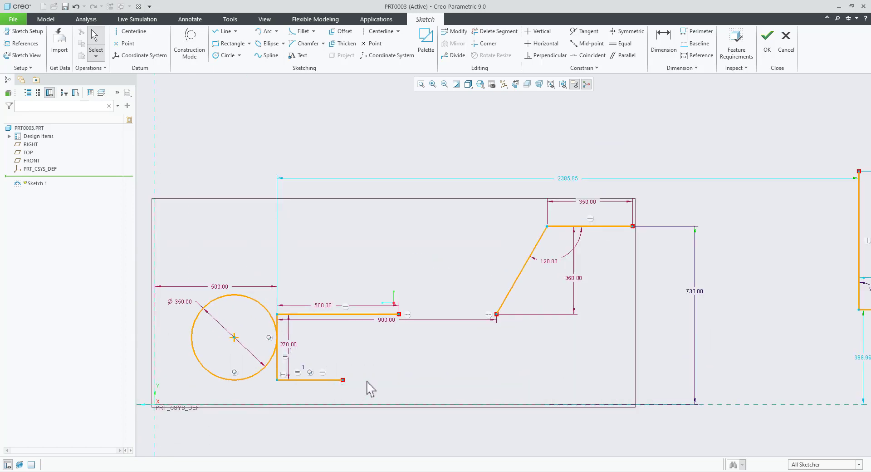
pyautogui.scroll(-2, 367, 381)
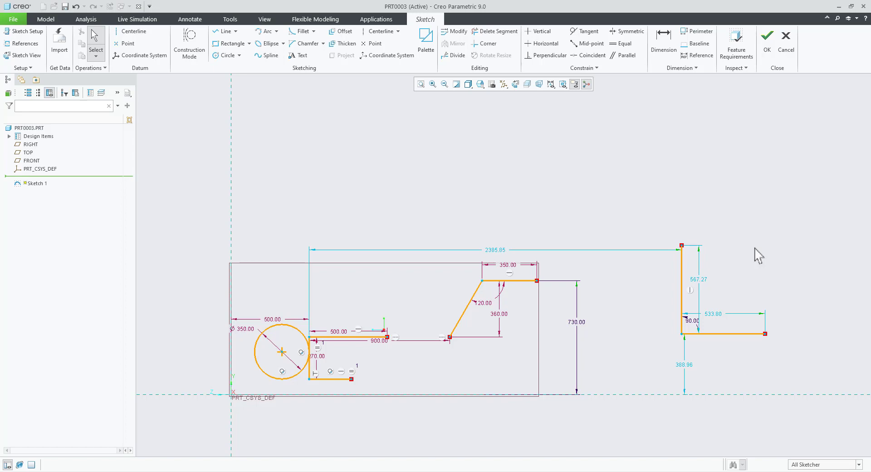
pyautogui.scroll(1, 478, 411)
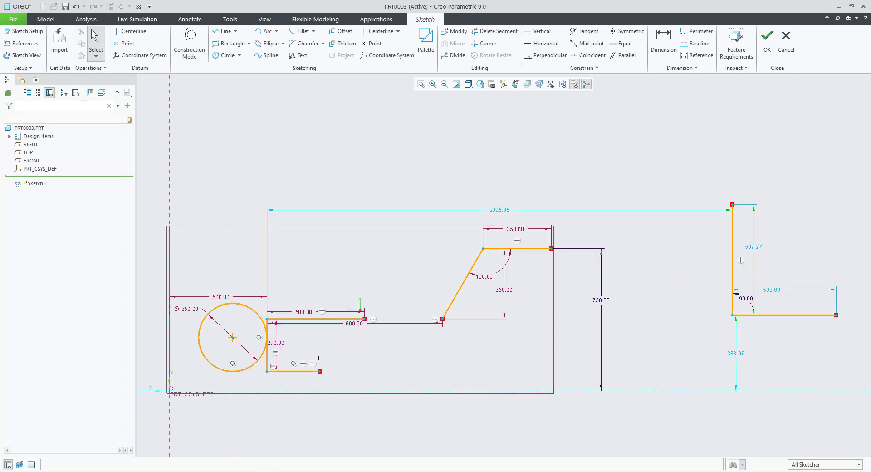
pyautogui.scroll(-1, 472, 355)
pyautogui.scroll(1, 407, 415)
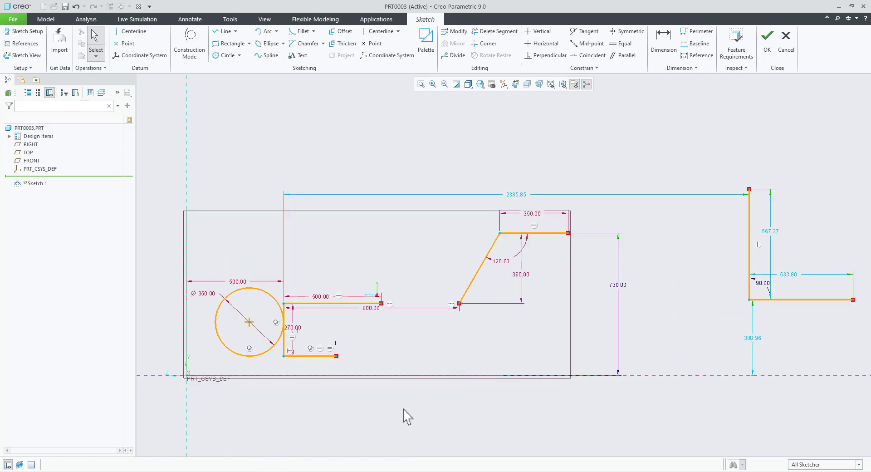
# Switch to the book PDF to review the Strong Dimensions and Strong Constraints section, and return to the sketch in Creo Parametric.
pyautogui.click(255, 471)
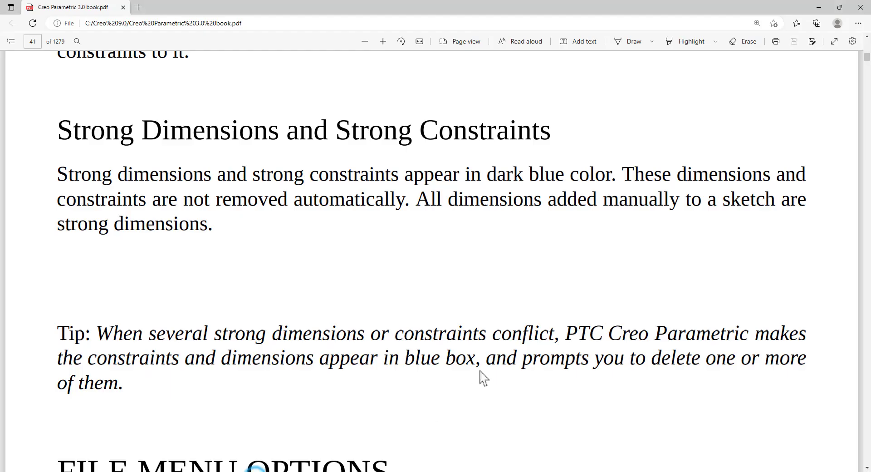
pyautogui.scroll(3, 479, 375)
pyautogui.click(216, 471)
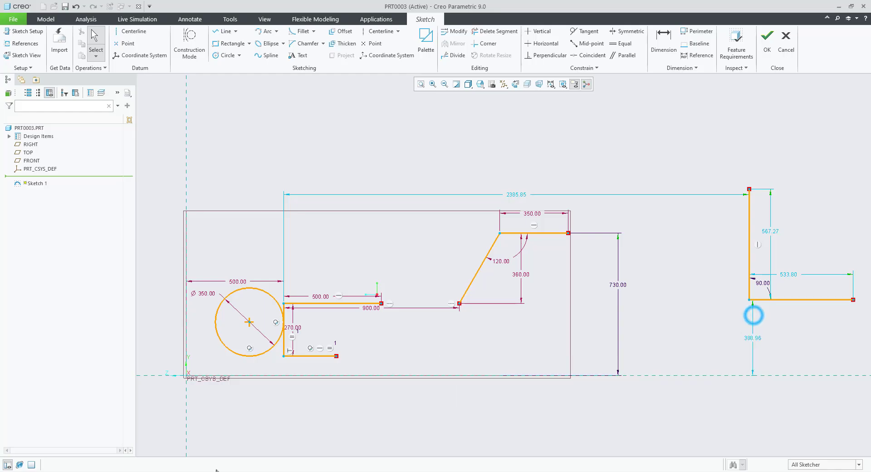
pyautogui.scroll(-2, 490, 341)
pyautogui.scroll(1, 528, 360)
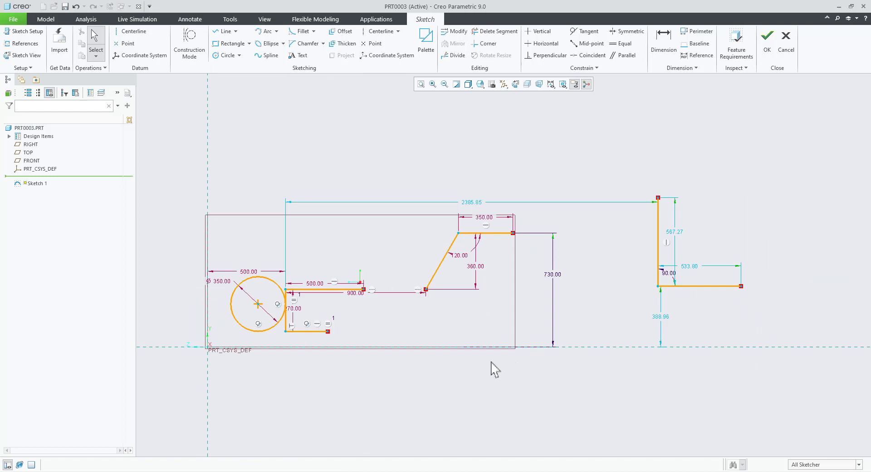
pyautogui.scroll(-1, 494, 369)
pyautogui.scroll(1, 489, 320)
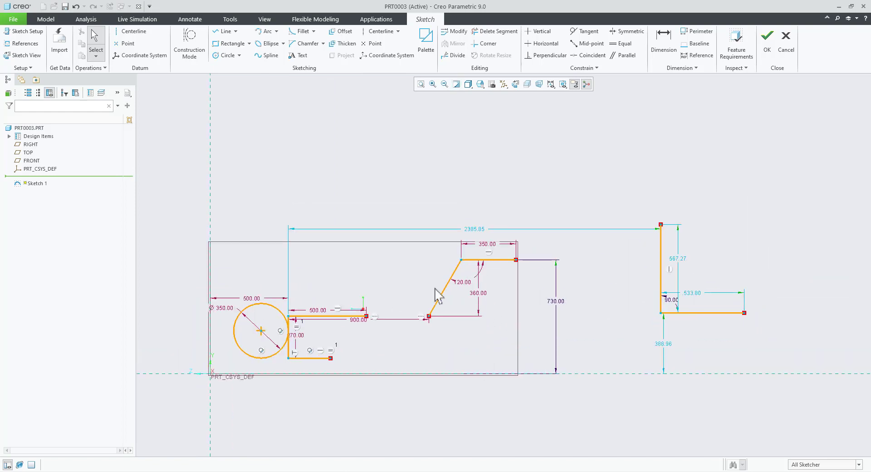